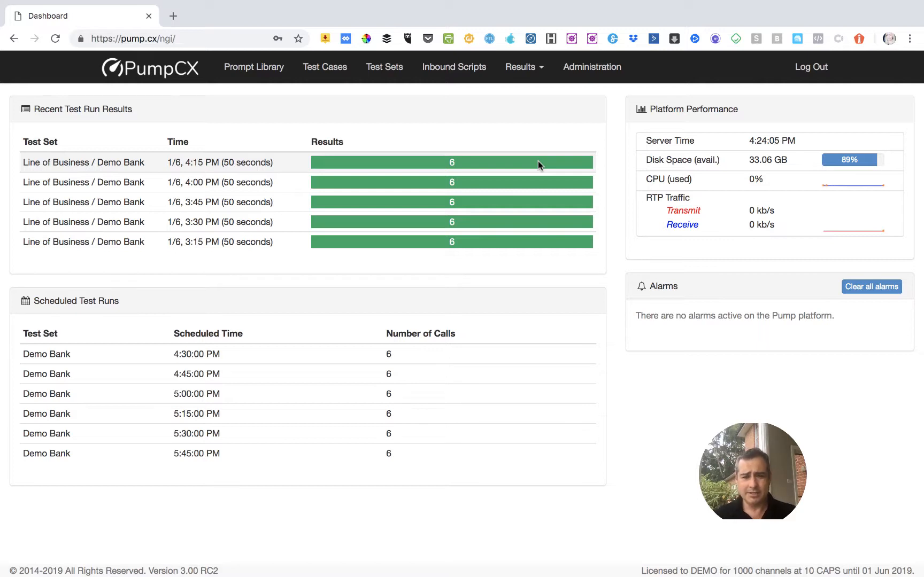
Create a new test case in the Examples folder of the test cases and open it.
left_click(325, 68)
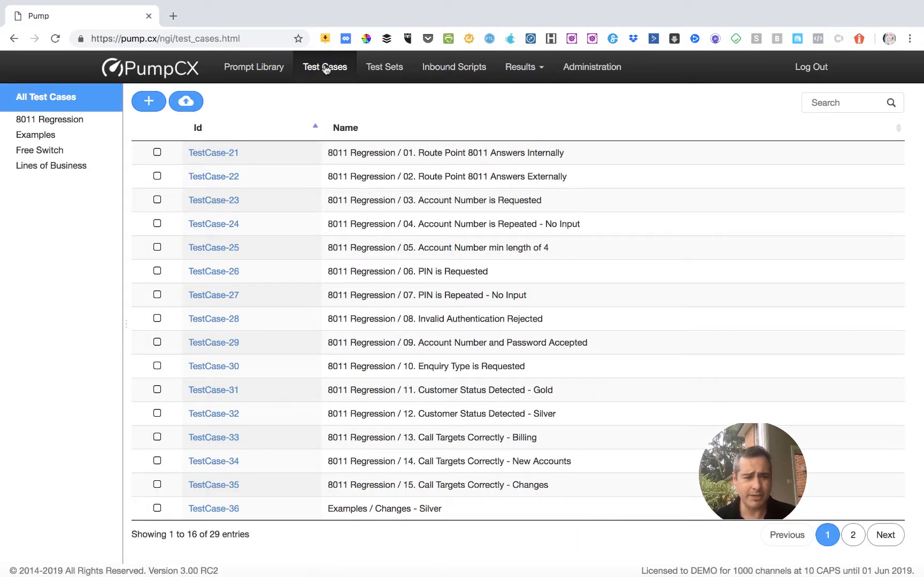
left_click(71, 140)
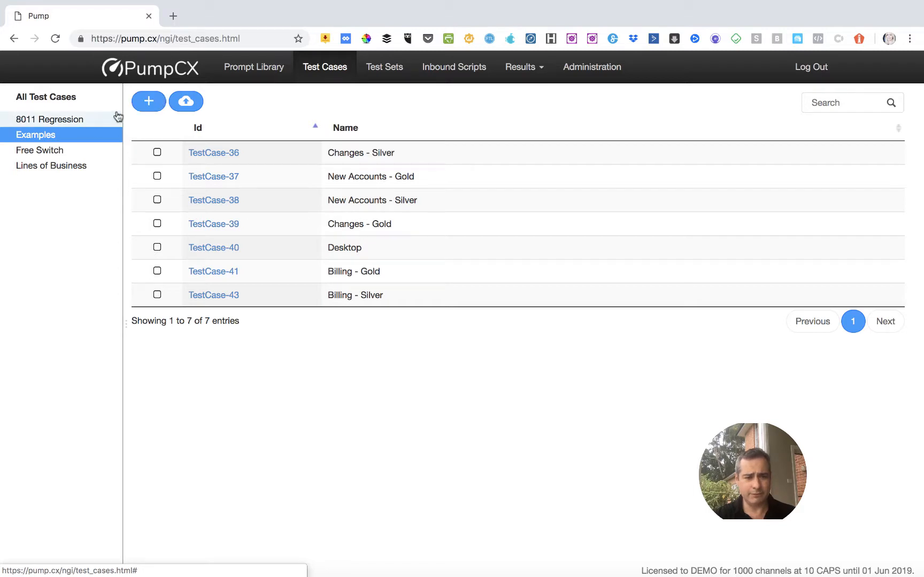
left_click(144, 103)
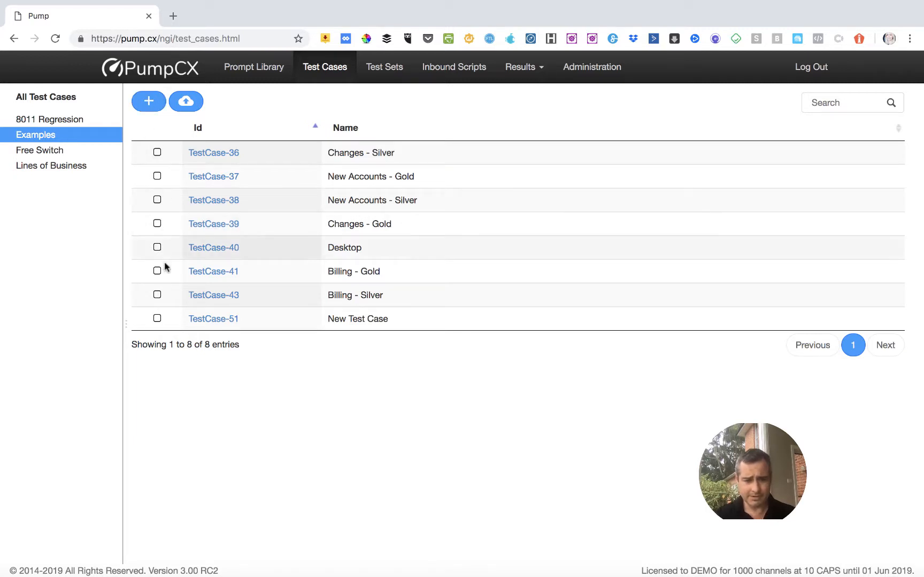
left_click(199, 319)
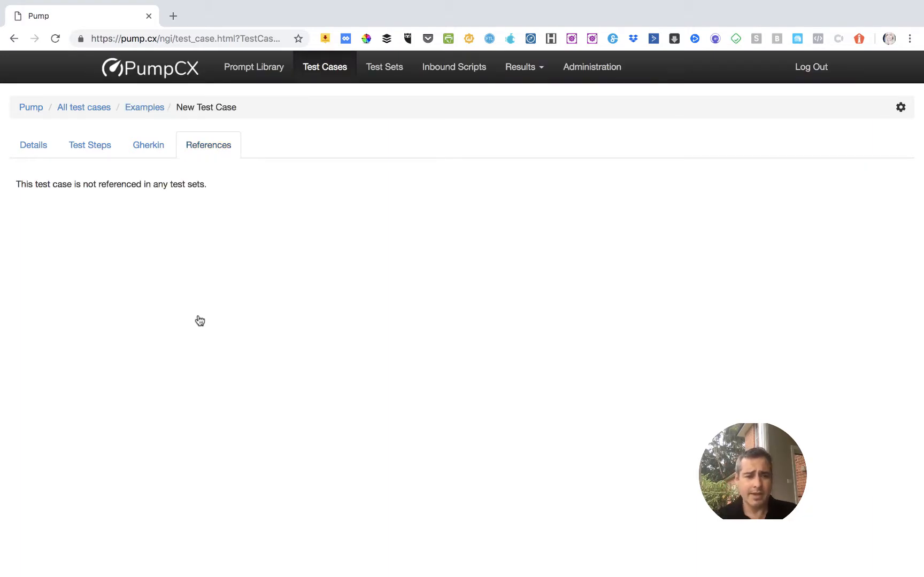
Rename the test case as "Demo Test Case - 8011 Changes" in its details.
left_click(38, 148)
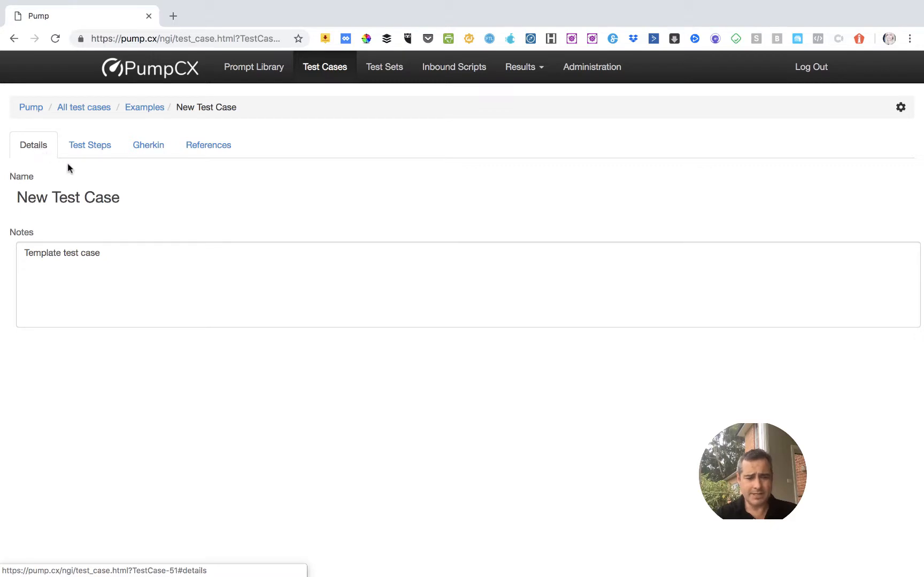
left_click(118, 197)
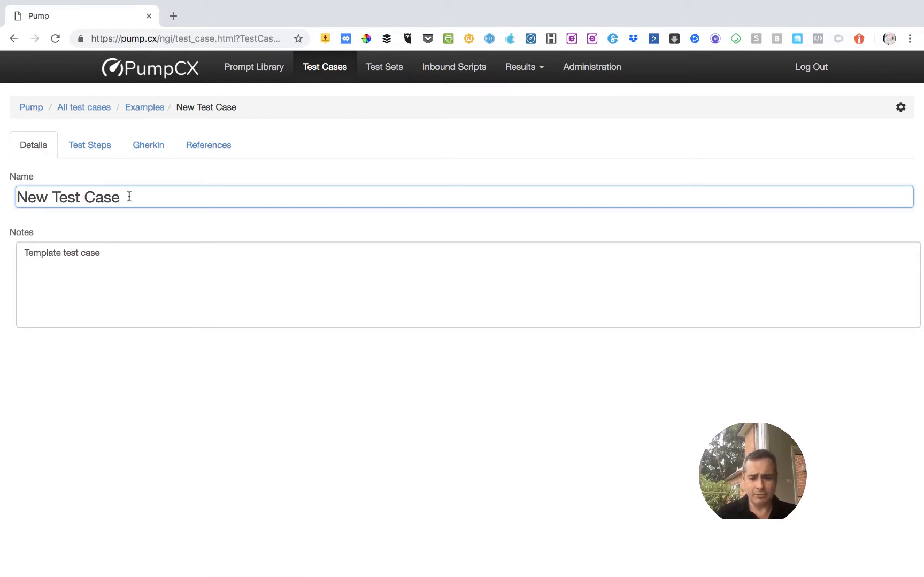
key("BackSpace")
key("BackSpace")
key("BackSpace")
key("BackSpace")
key("BackSpace")
key("BackSpace")
key("BackSpace")
key("BackSpace")
key("BackSpace")
key("BackSpace")
key("BackSpace")
key("BackSpace")
key("BackSpace")
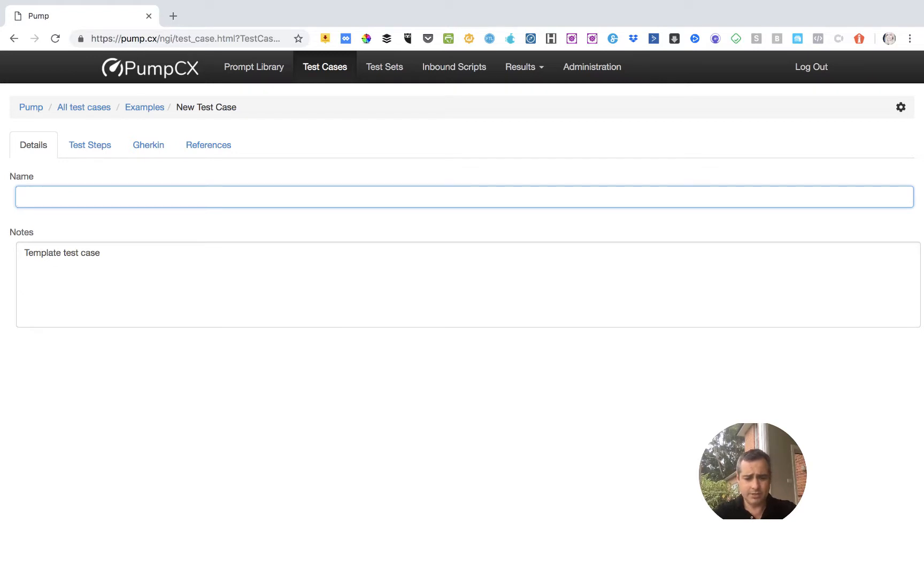
type("Demo TEst Case")
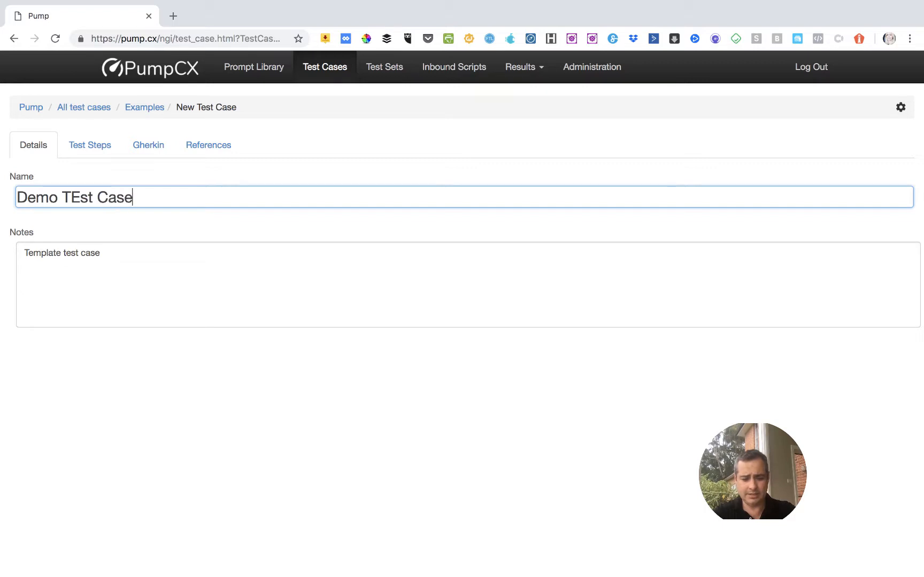
type(" - 8011")
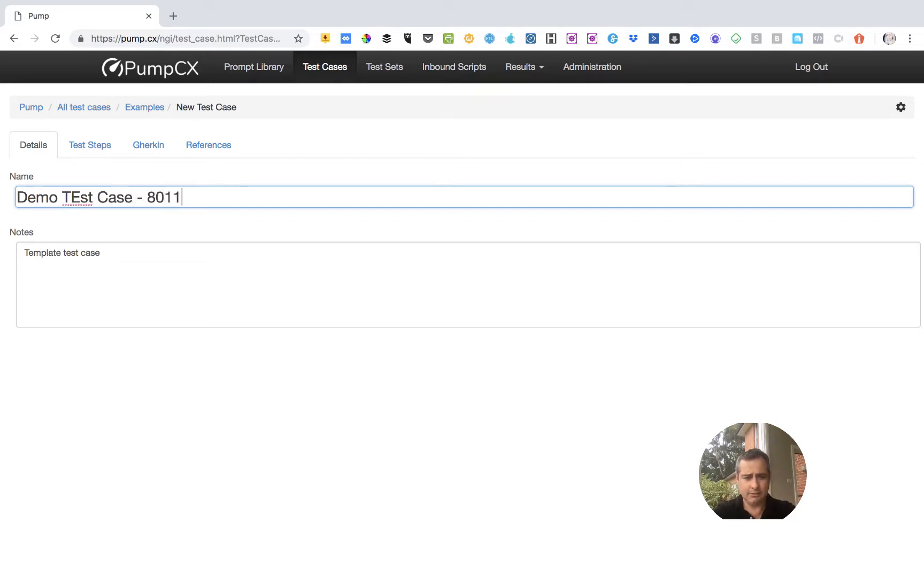
type(" Changes")
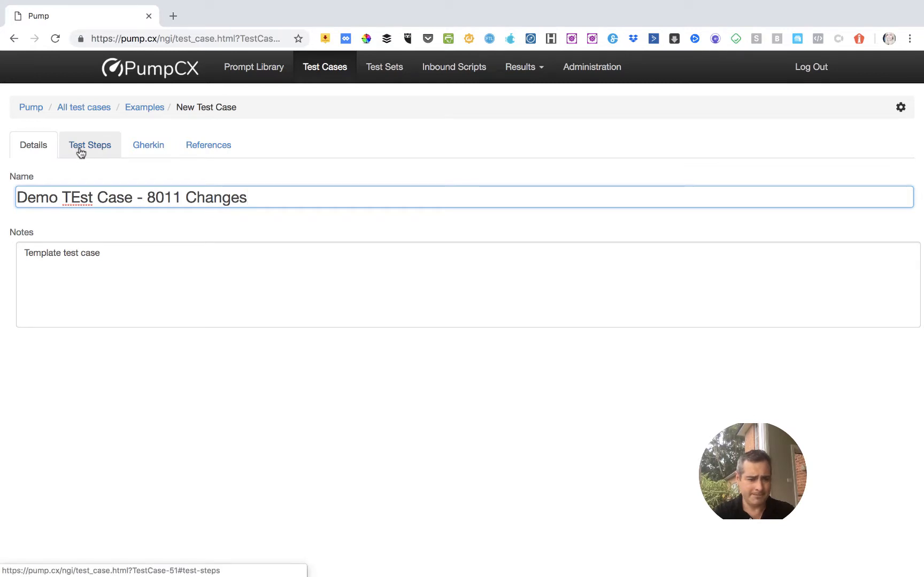
left_click(81, 192)
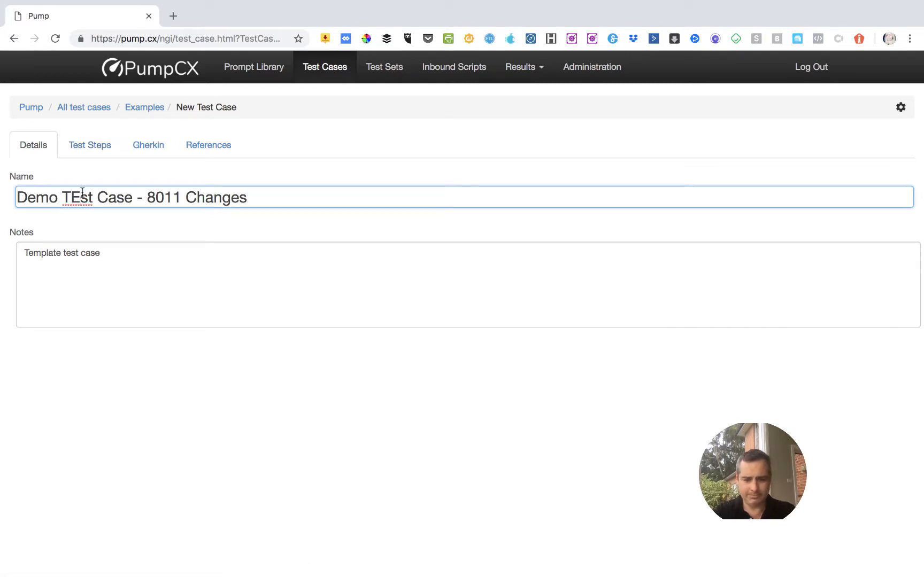
key("BackSpace")
type("e")
Open the test case's steps and set the first wait to 3000 ms.
left_click(89, 155)
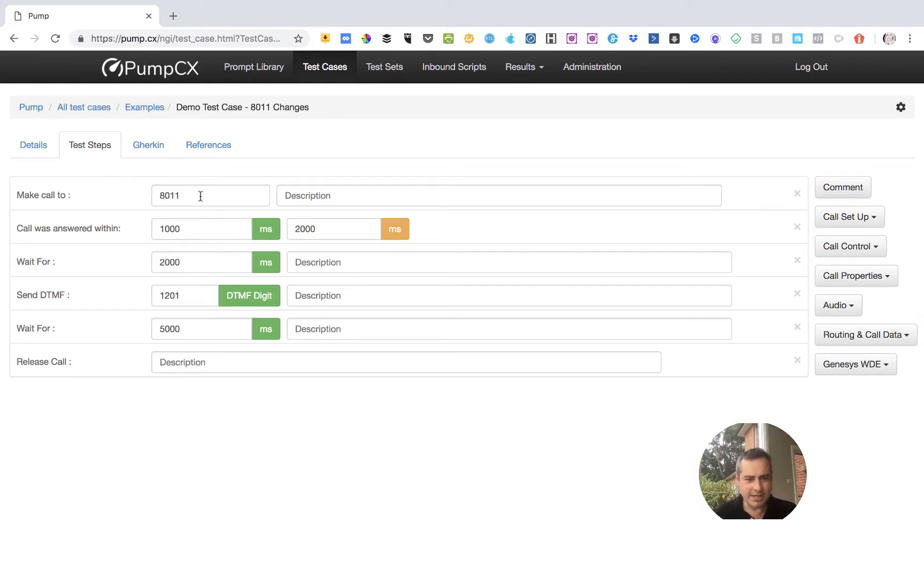
left_click(200, 197)
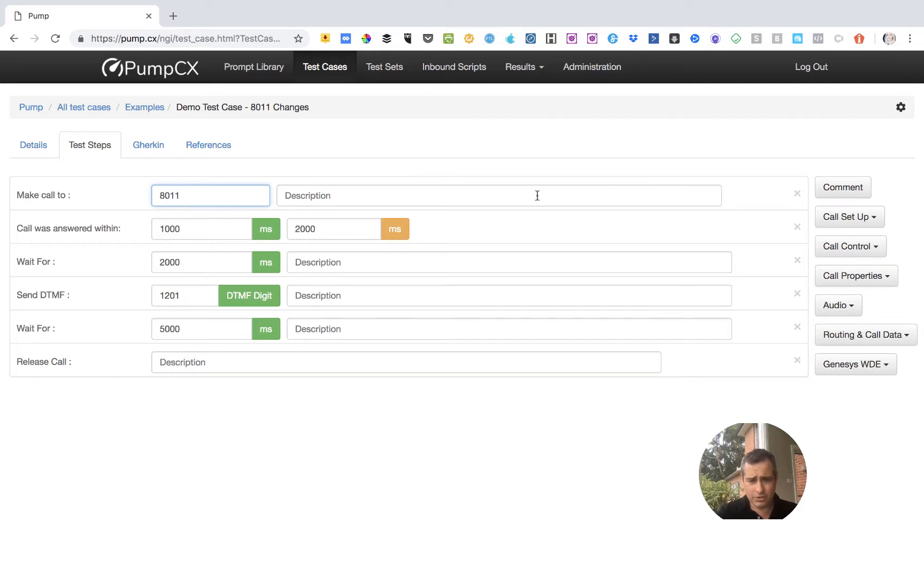
left_click(186, 229)
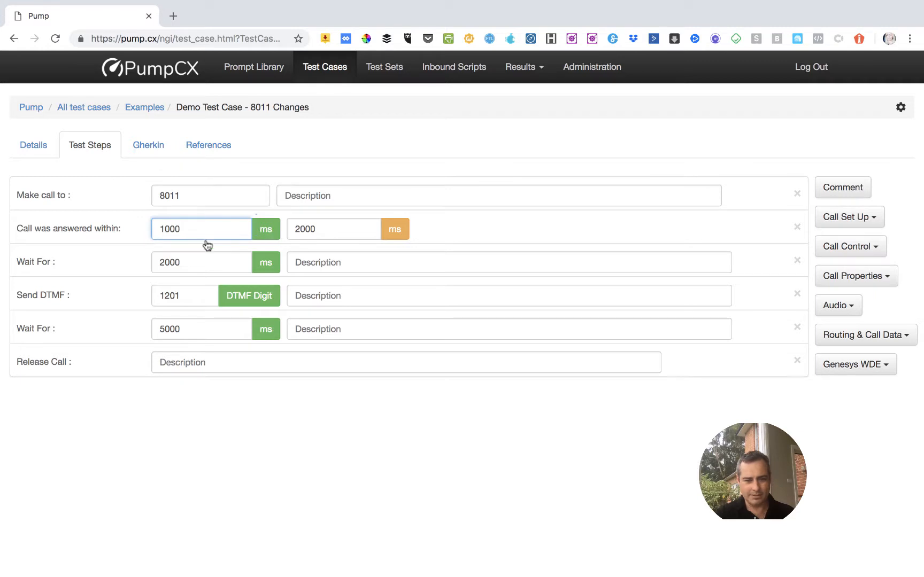
left_click(191, 266)
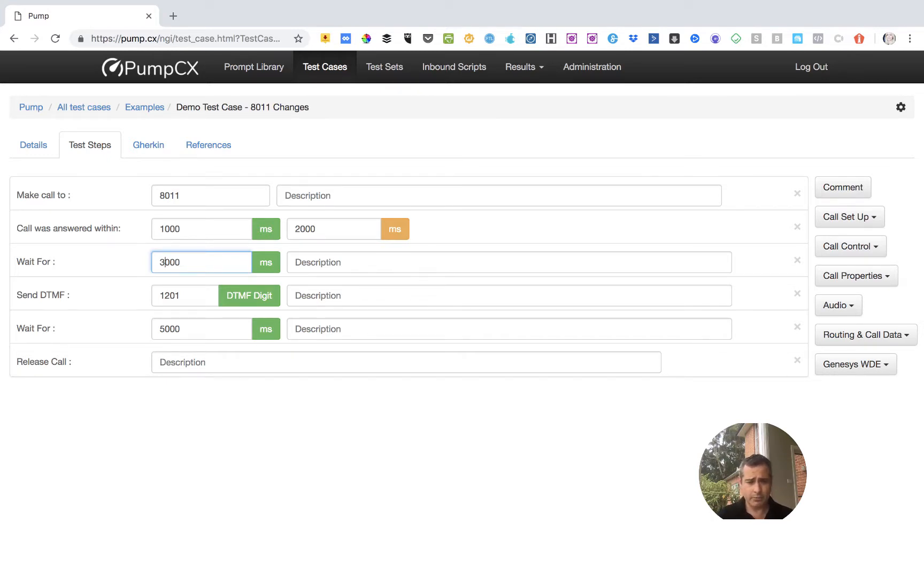
Set the digits of the existing Send DTMF step to 1234.
left_click(184, 298)
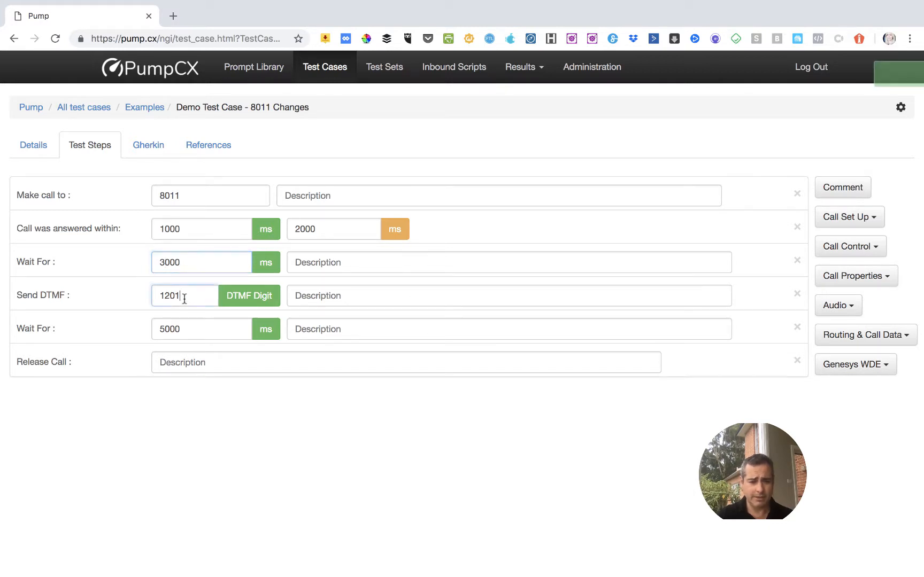
key("BackSpace")
key("BackSpace")
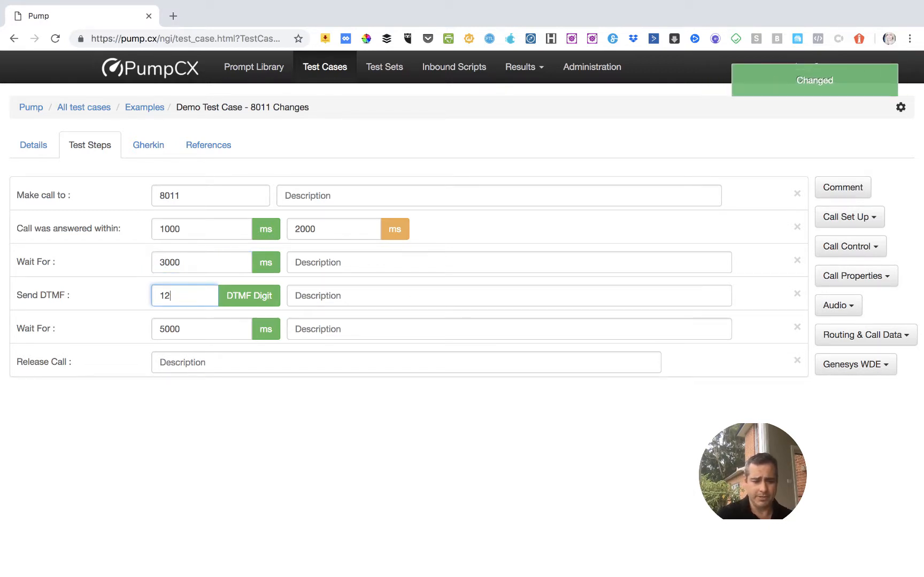
type("34")
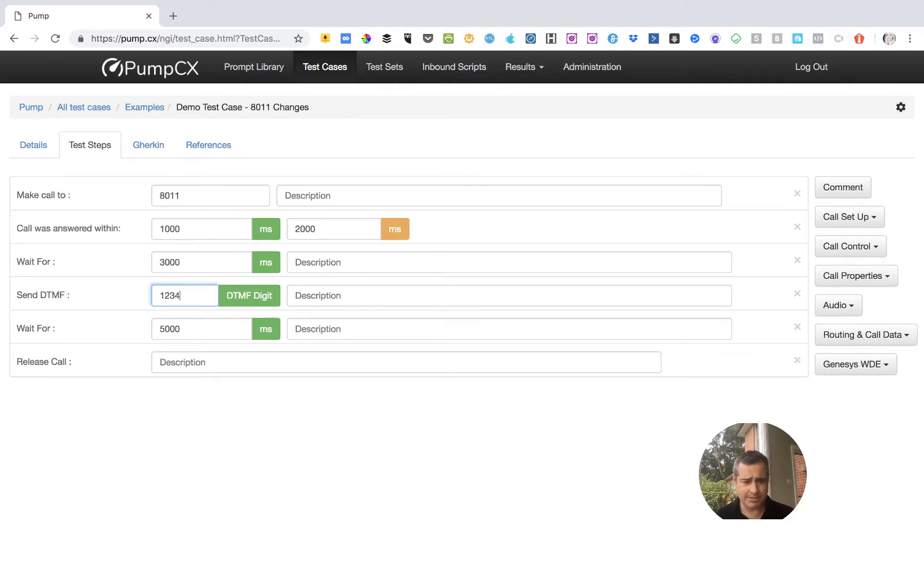
Insert a Play Wav step with the Demosrv/Billing prompt after the Send DTMF step, and delete it again.
left_click(860, 219)
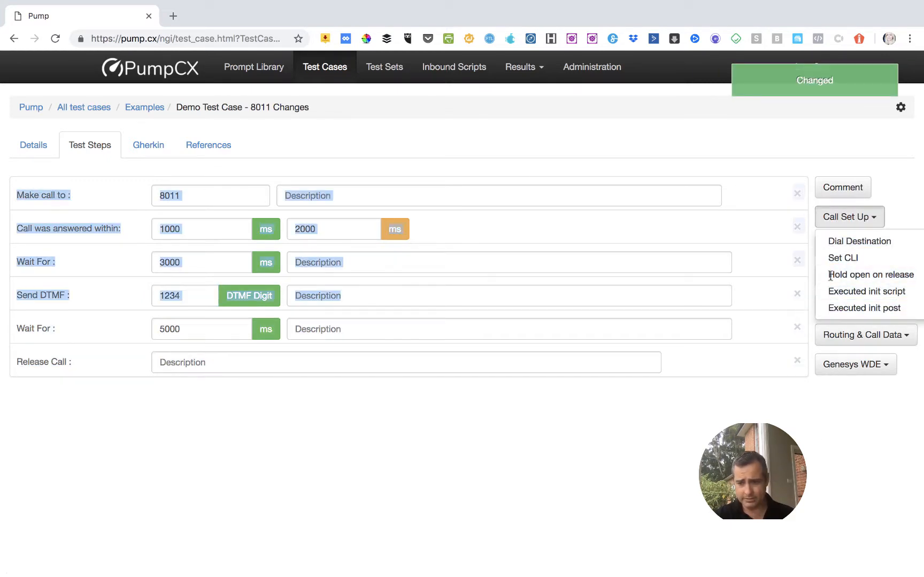
left_click(813, 396)
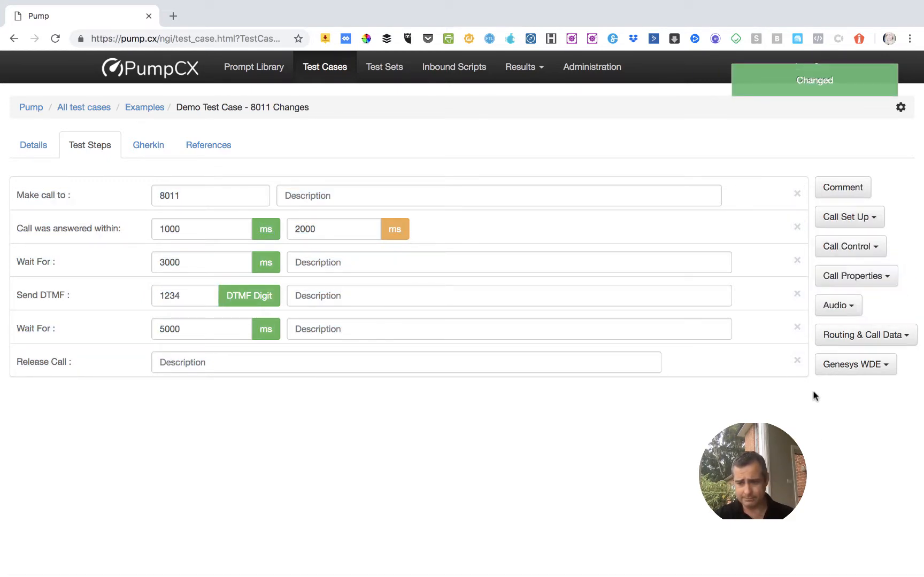
left_click(859, 251)
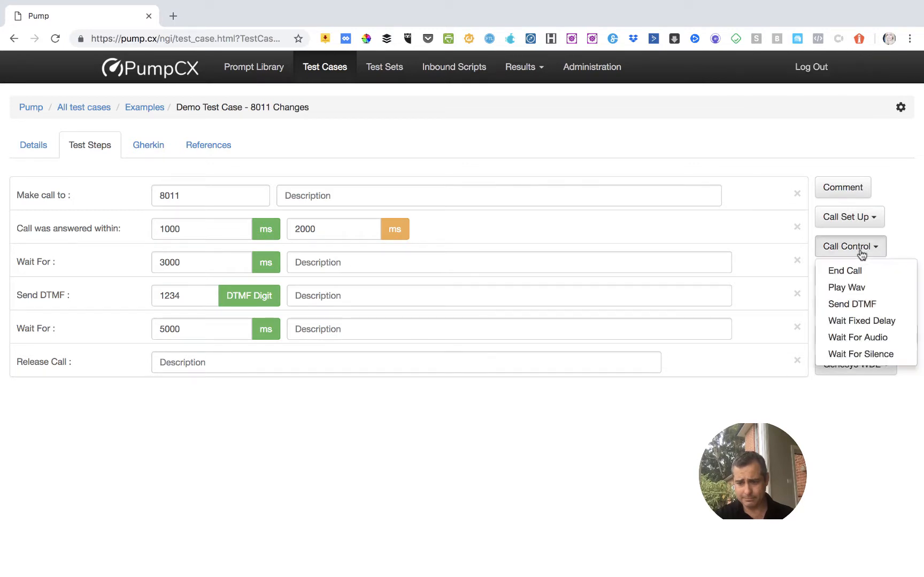
left_click(849, 294)
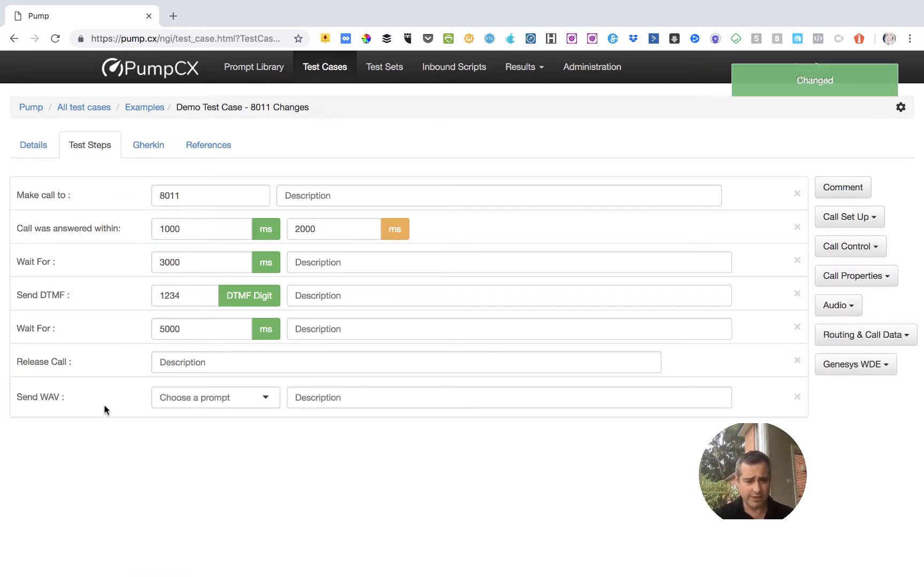
left_click_drag(105, 408, 101, 344)
left_click(182, 331)
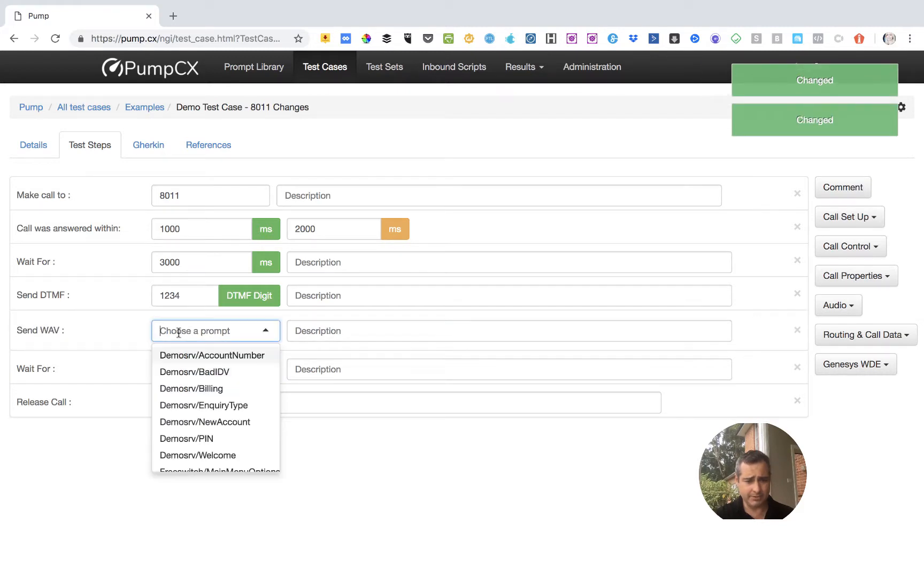
left_click(193, 394)
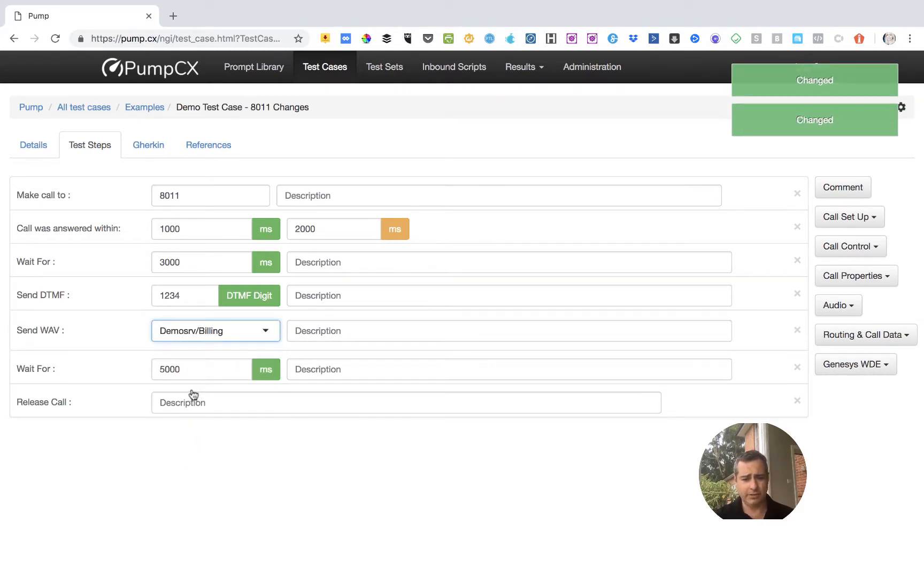
left_click(797, 331)
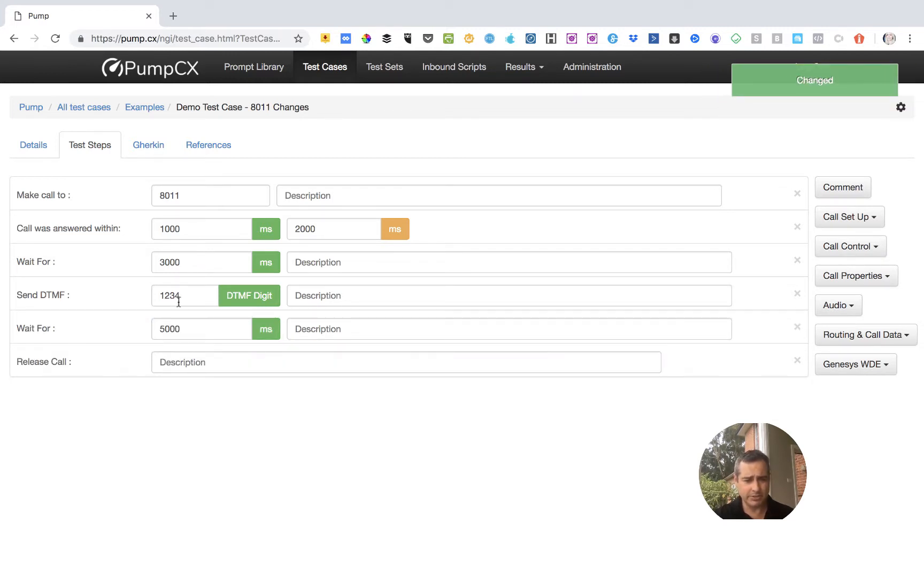
Set the wait following the Send DTMF step to 3000 ms.
left_click(163, 331)
key("BackSpace")
type("3")
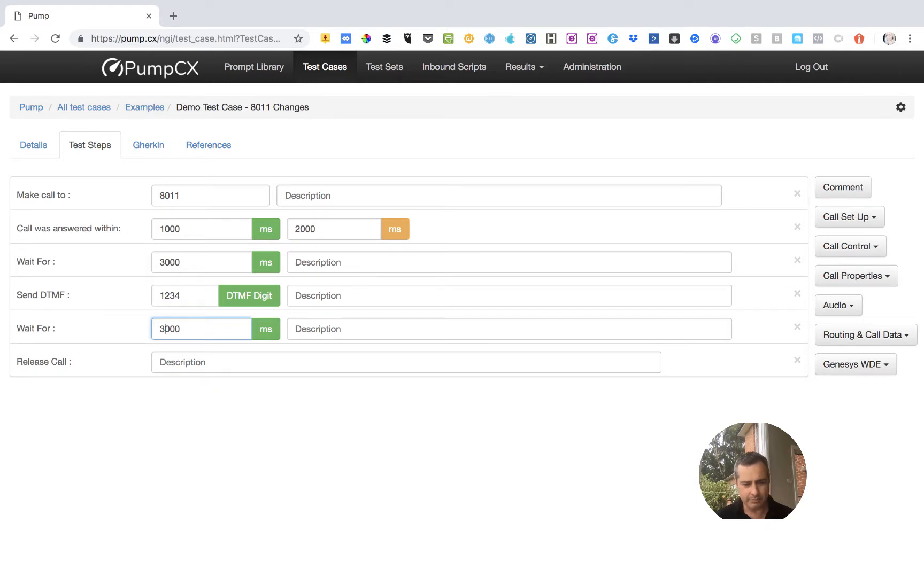
Add a second Send DTMF step with digits 1234 after the second wait, and delete the Release Call step.
left_click(857, 255)
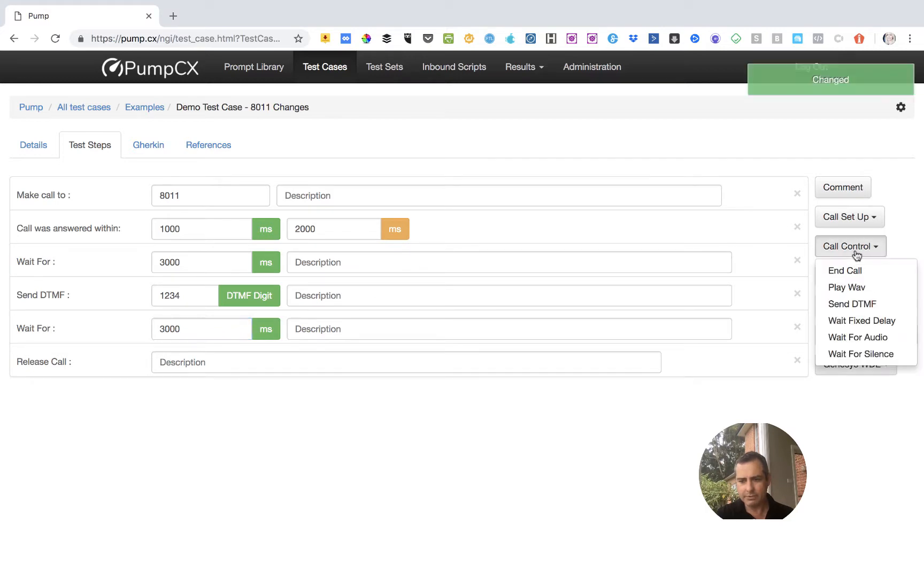
left_click(854, 304)
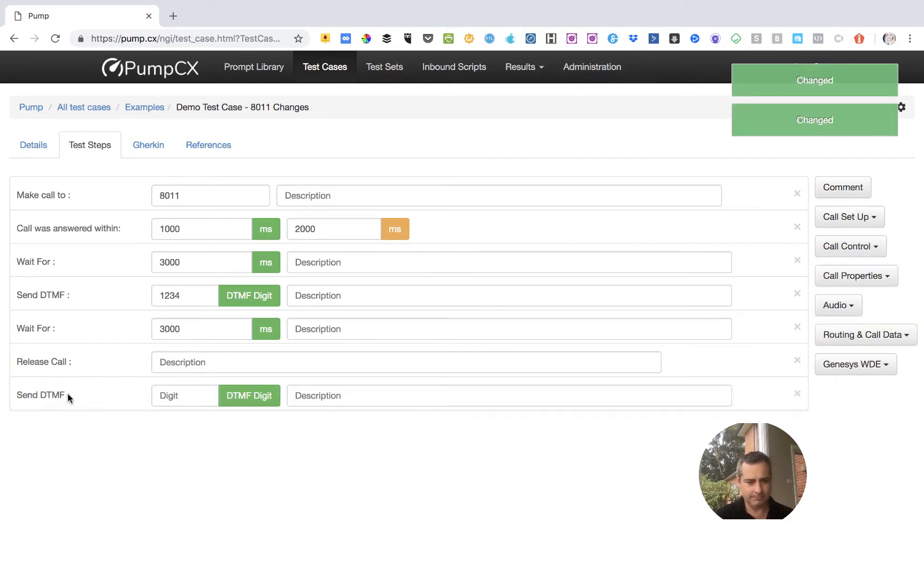
left_click_drag(70, 396, 67, 363)
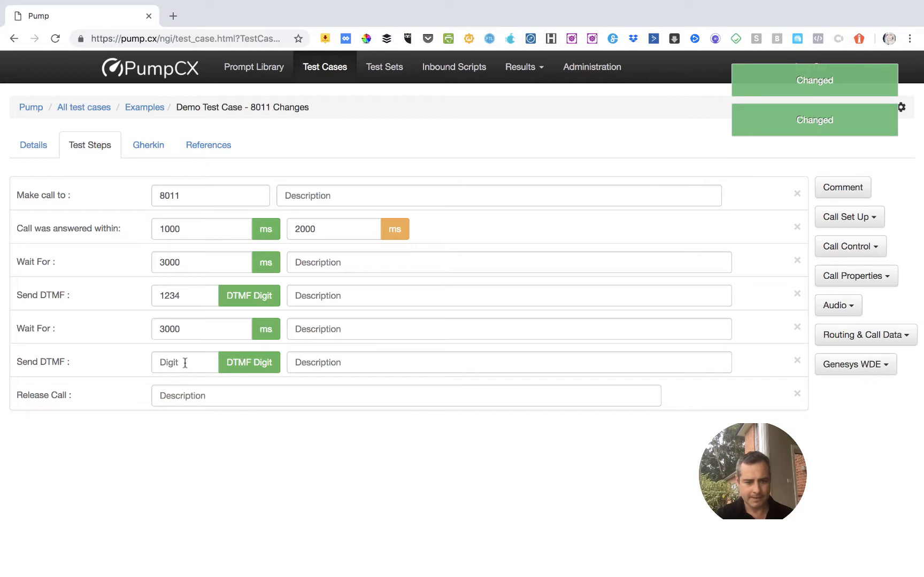
left_click(797, 396)
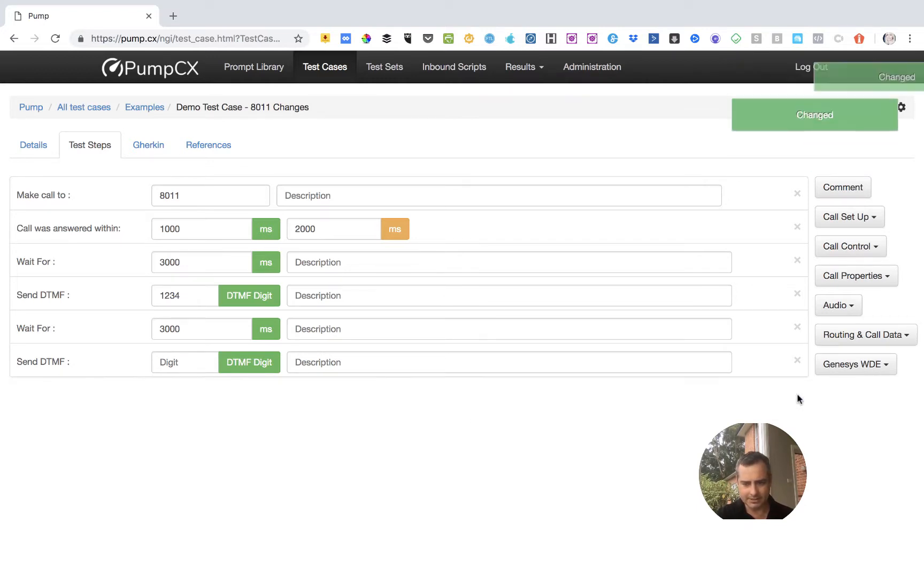
left_click(191, 364)
type("12")
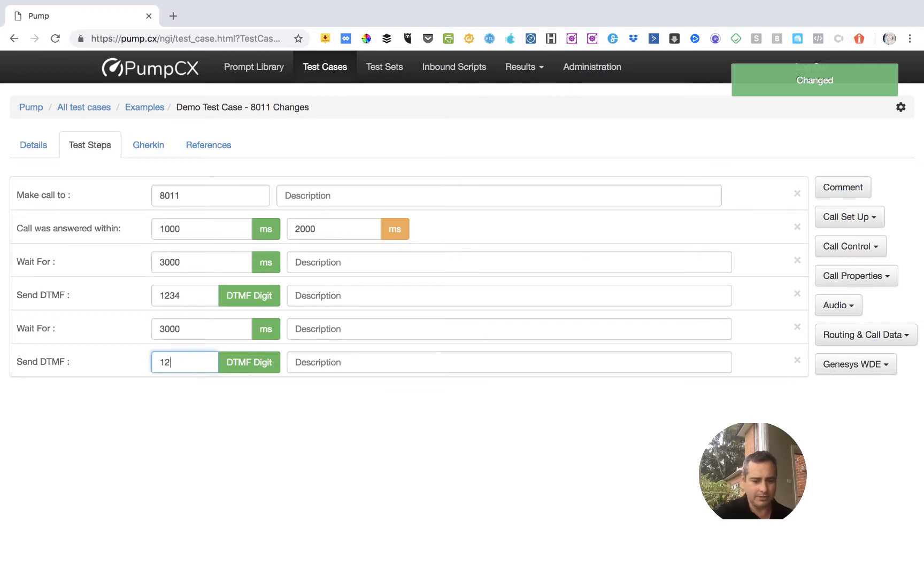
type("34")
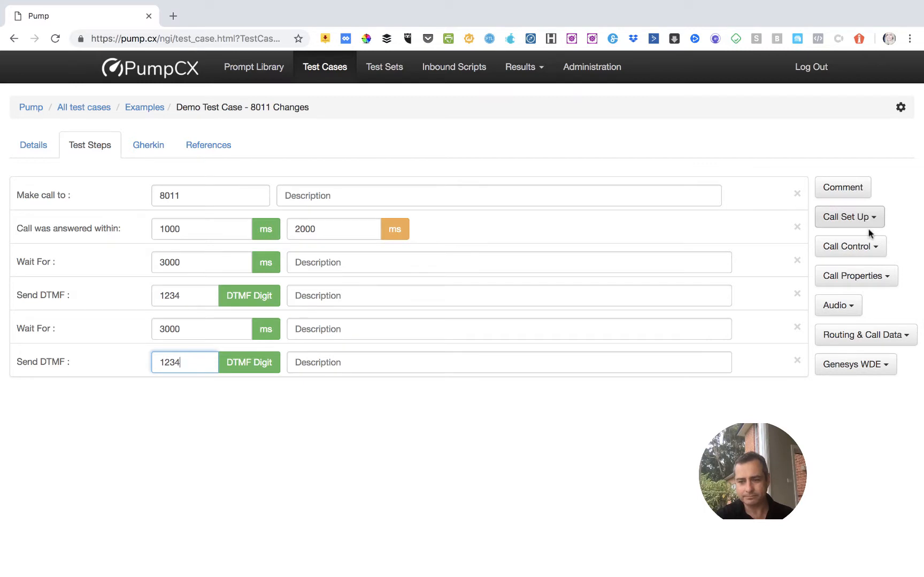
Add a fixed-delay wait of 5000 ms after the second Send DTMF step.
left_click(865, 247)
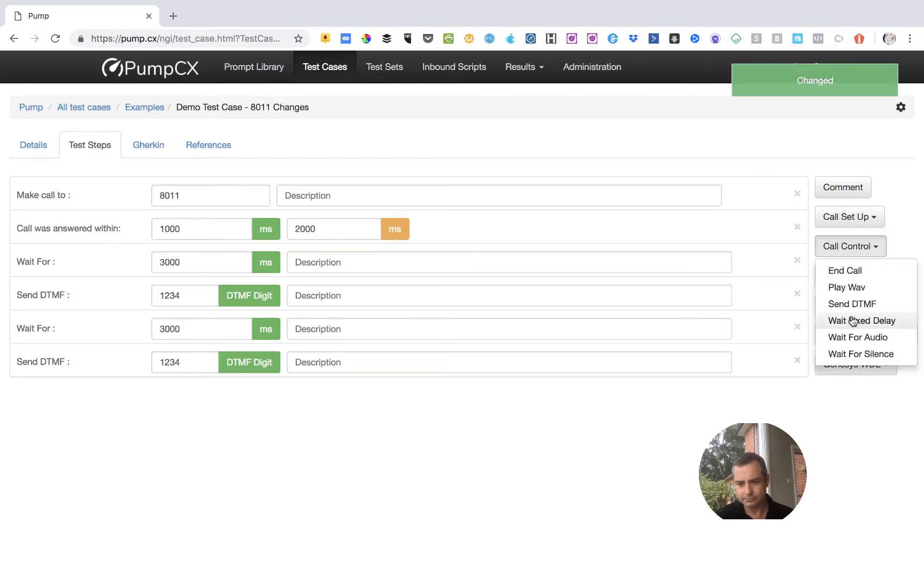
left_click(855, 322)
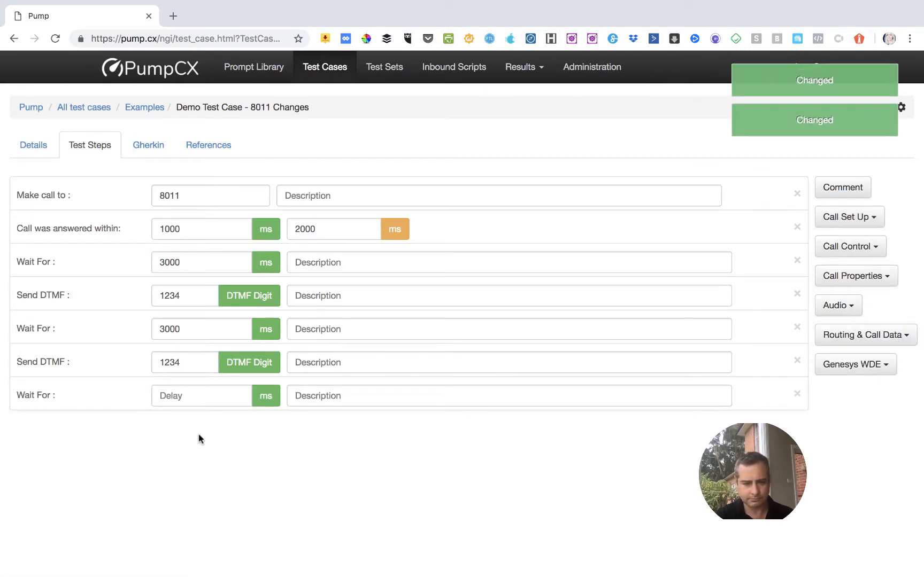
left_click(185, 396)
type("5")
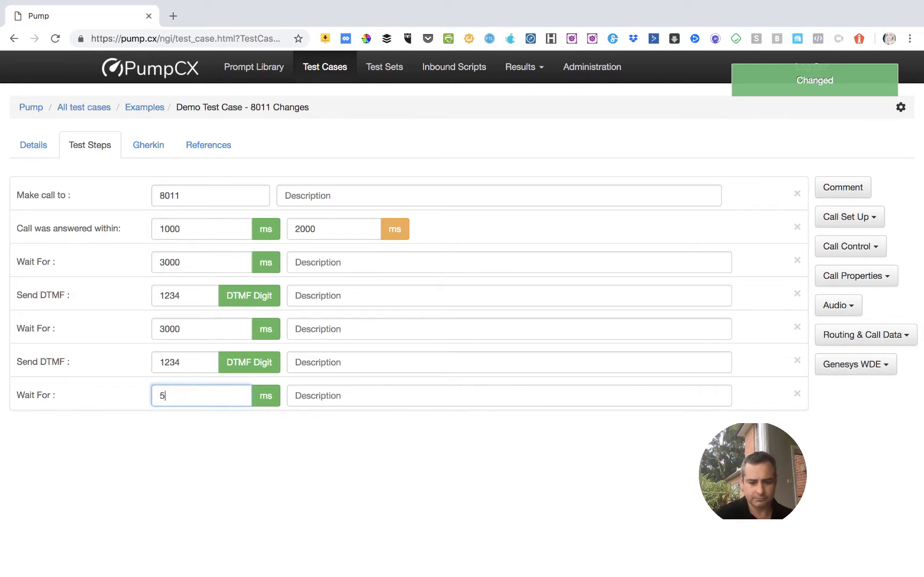
type("0000")
key("BackSpace")
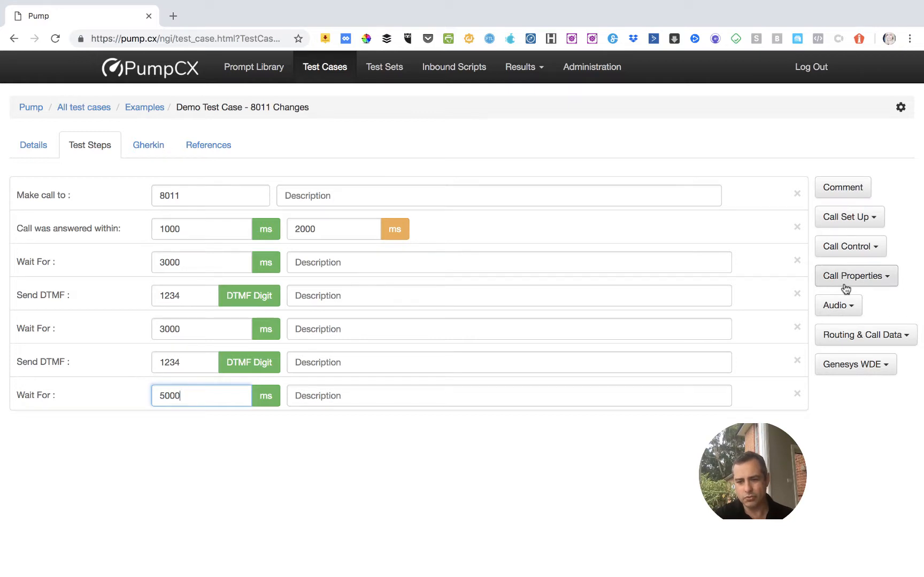
Add a third Send DTMF step with digit 3 after the 5000 ms wait.
left_click(859, 256)
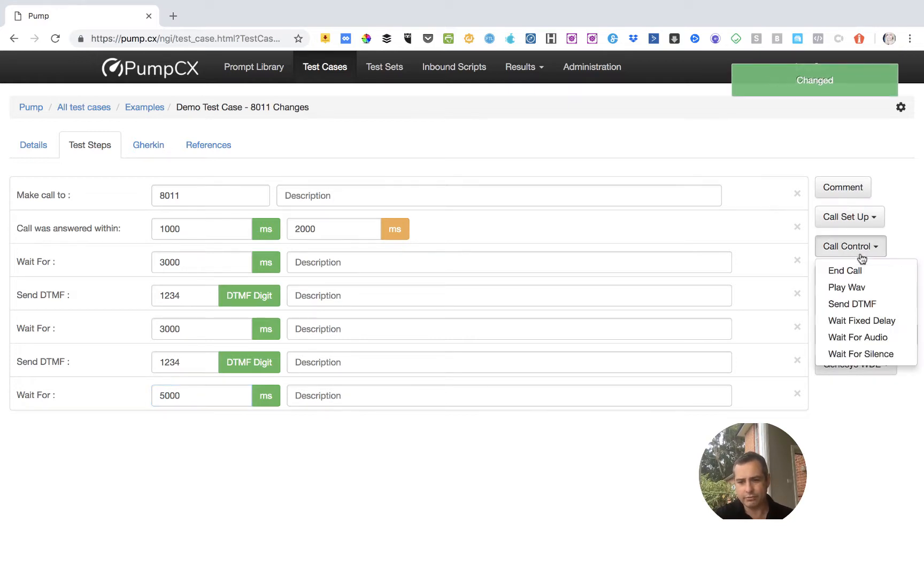
left_click(852, 304)
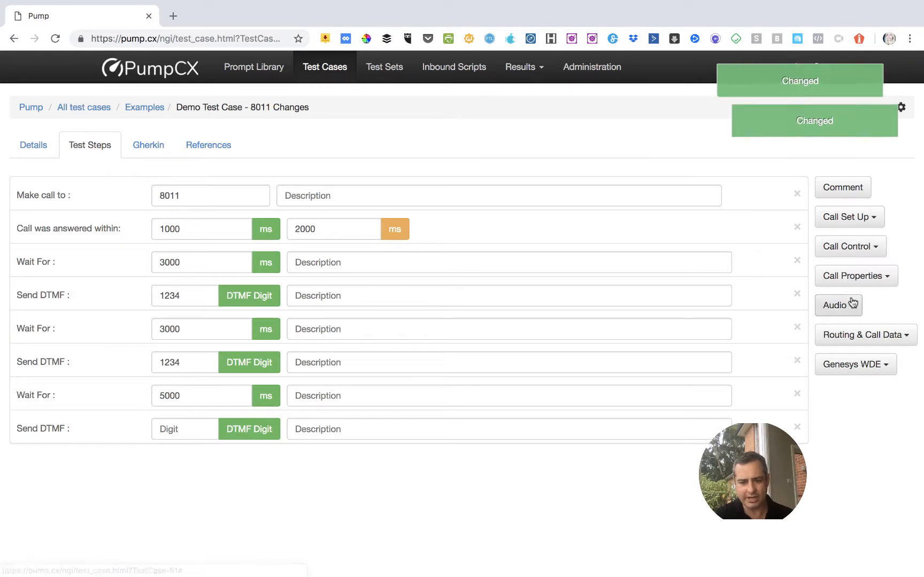
left_click(202, 429)
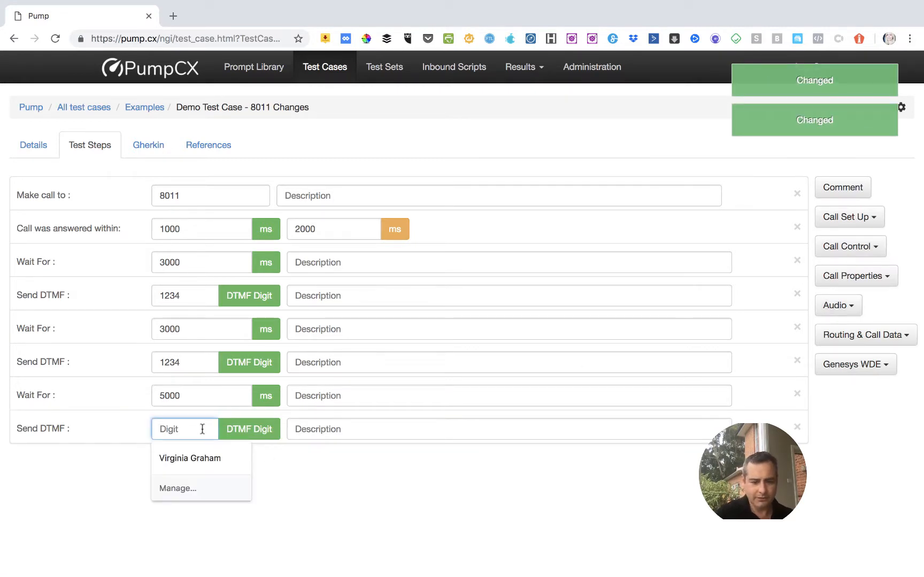
type("3")
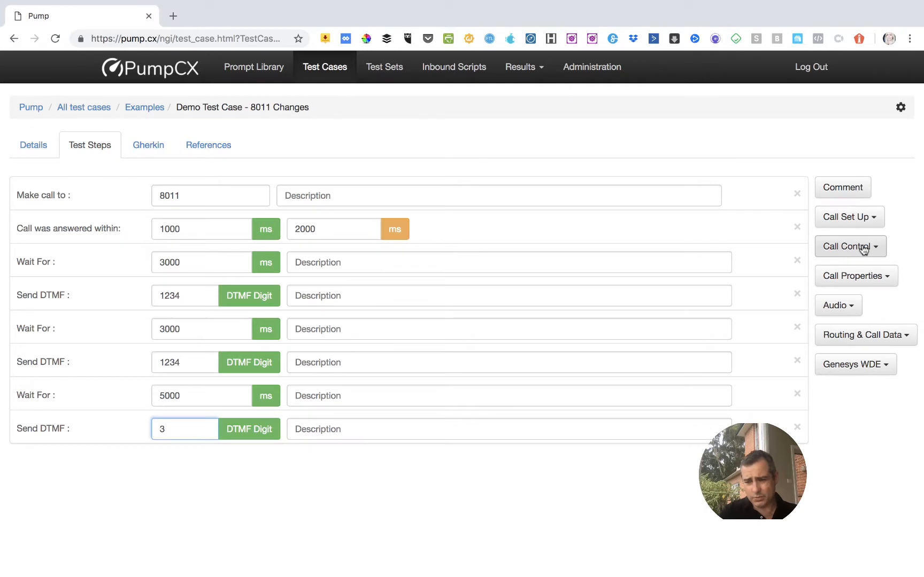
Add a fixed-delay wait of 20000 ms and an End Call step at the end of the test case.
left_click(865, 223)
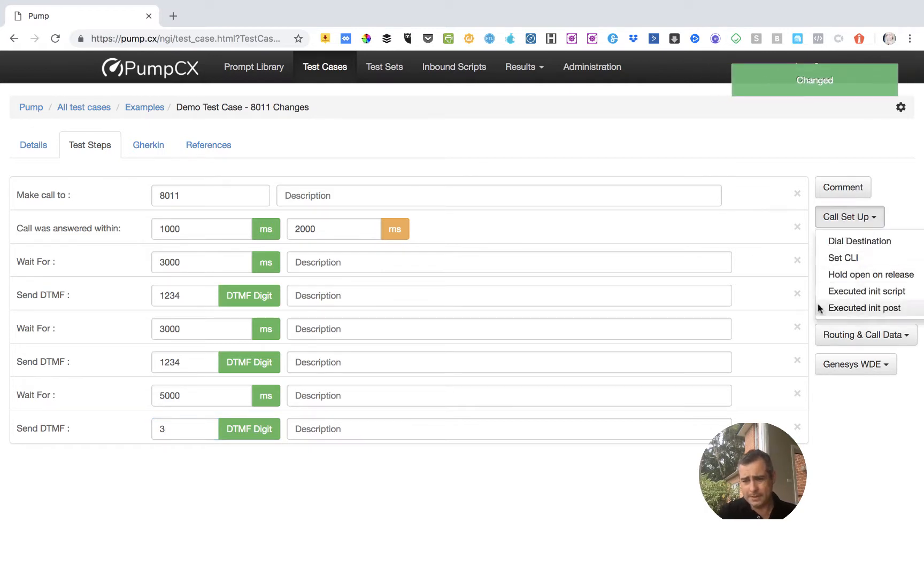
left_click(854, 414)
left_click(866, 247)
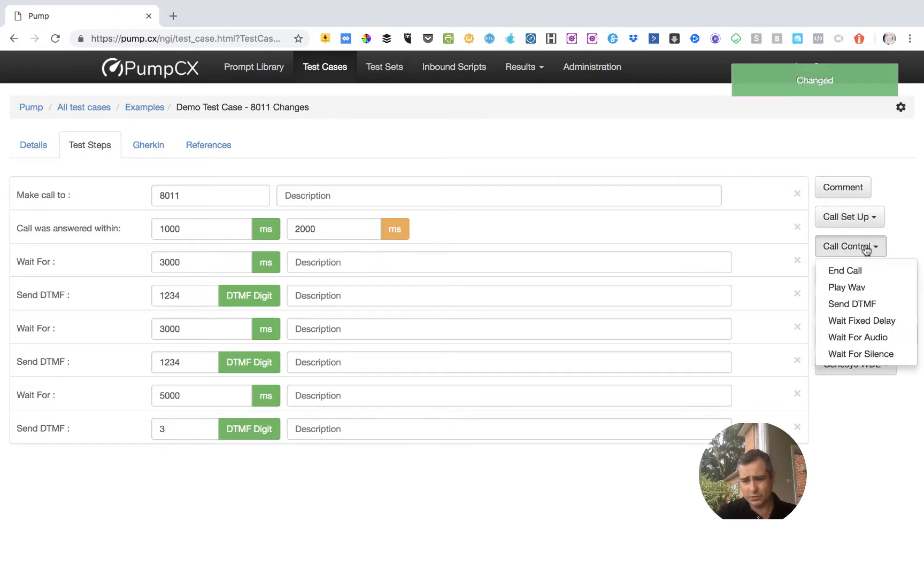
left_click(850, 320)
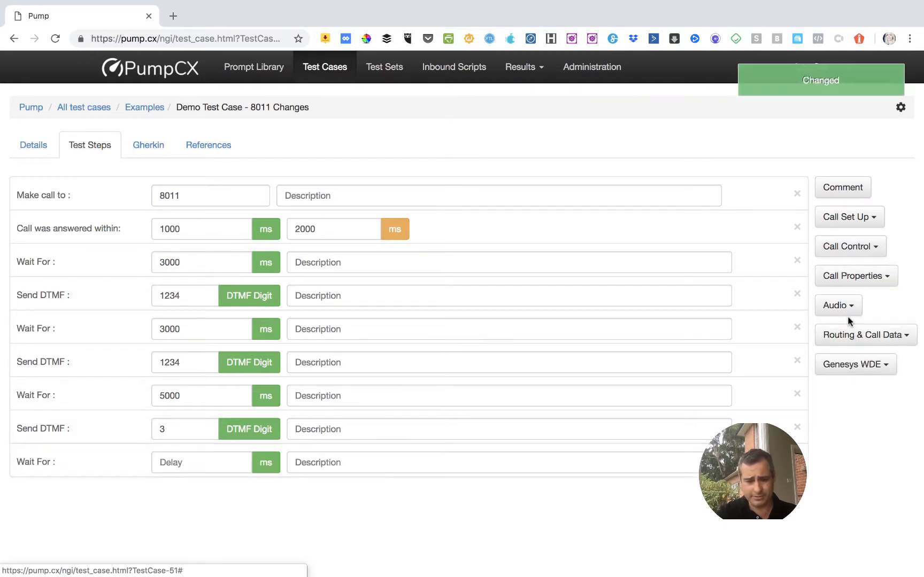
left_click(160, 461)
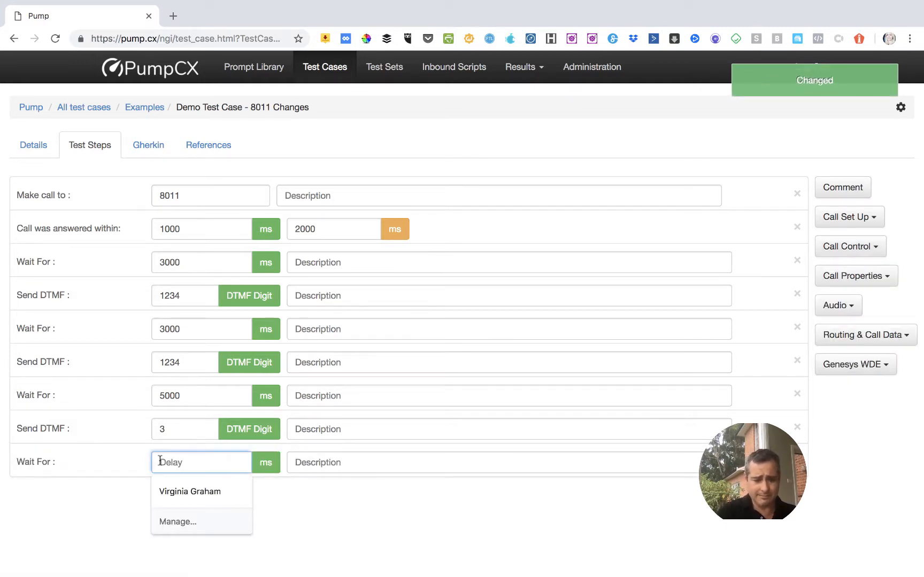
type("20000")
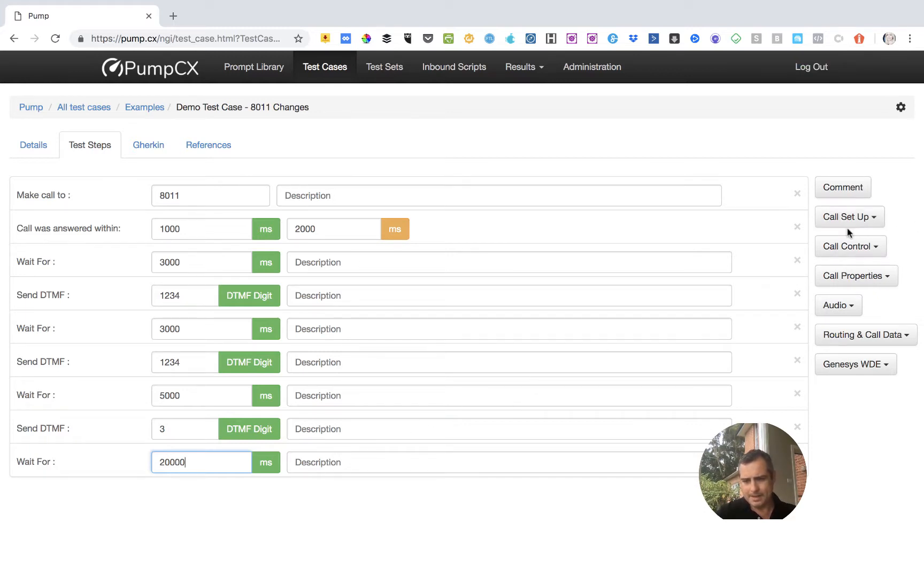
left_click(857, 250)
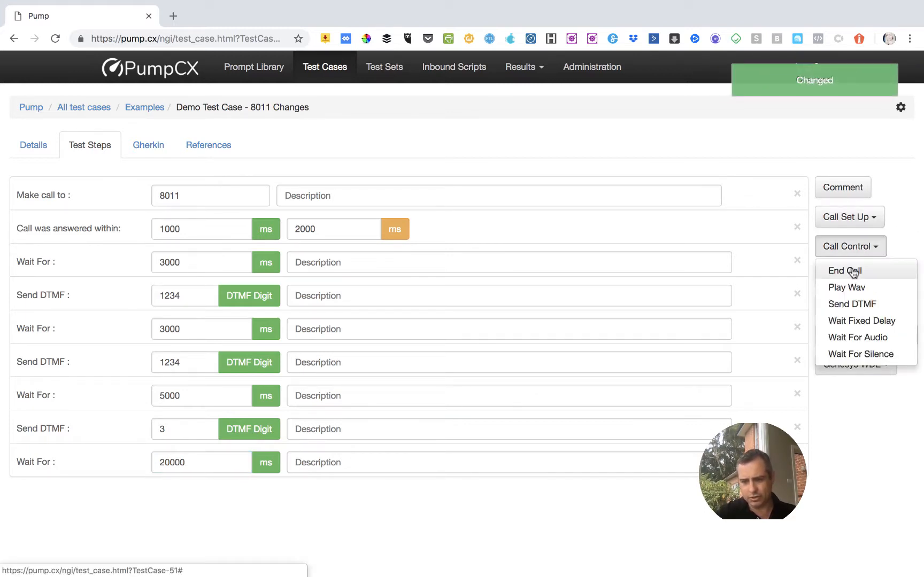
left_click(852, 273)
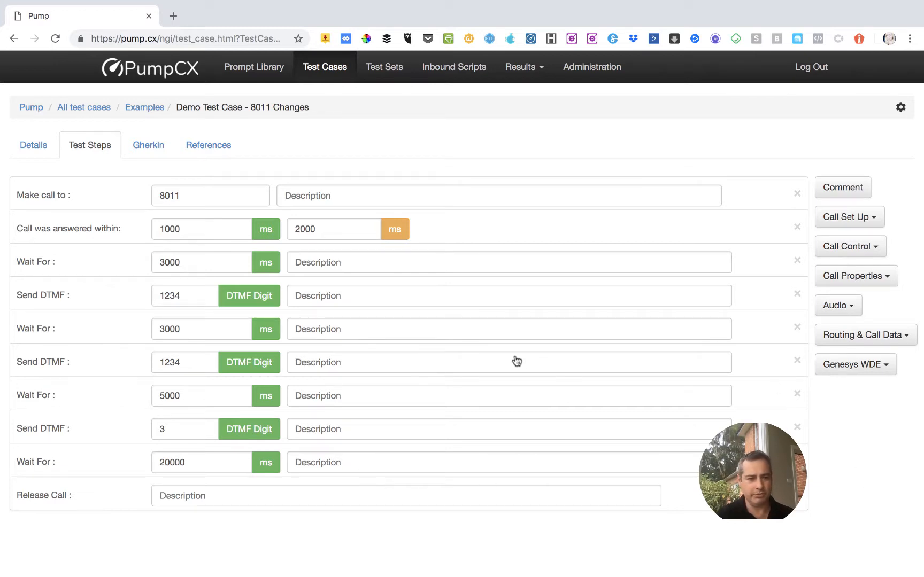
Show the test case as a Gherkin script and add a blank line after the hang-up line.
left_click(143, 148)
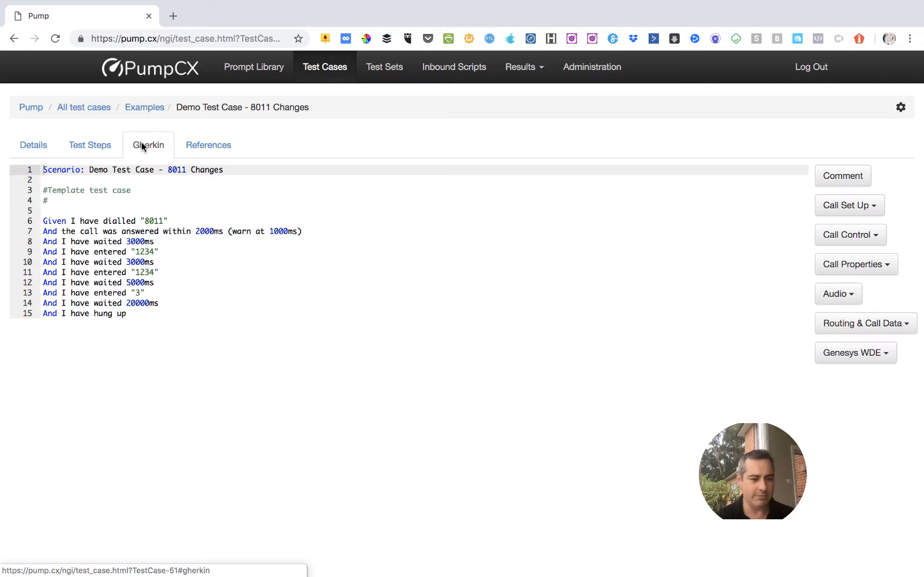
left_click(161, 311)
key("Return")
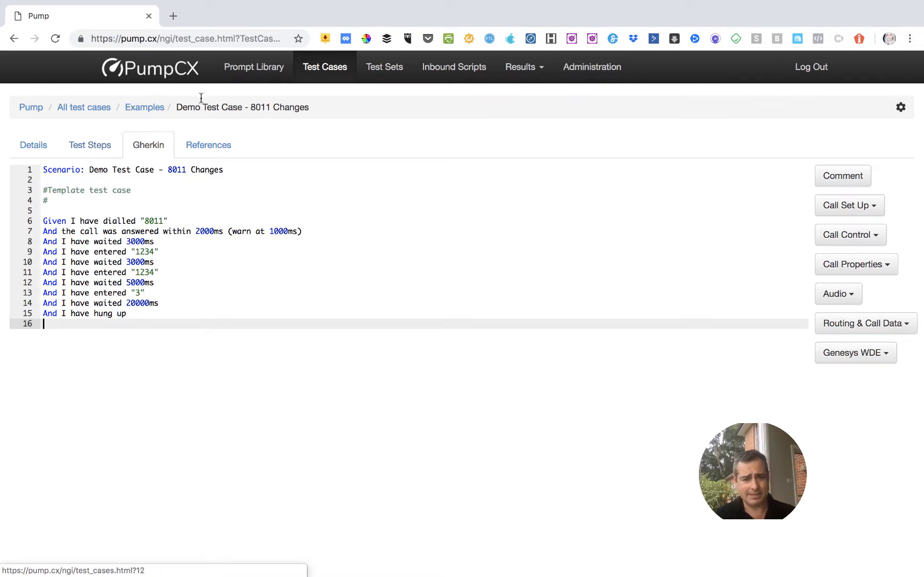
left_click(110, 146)
left_click(138, 147)
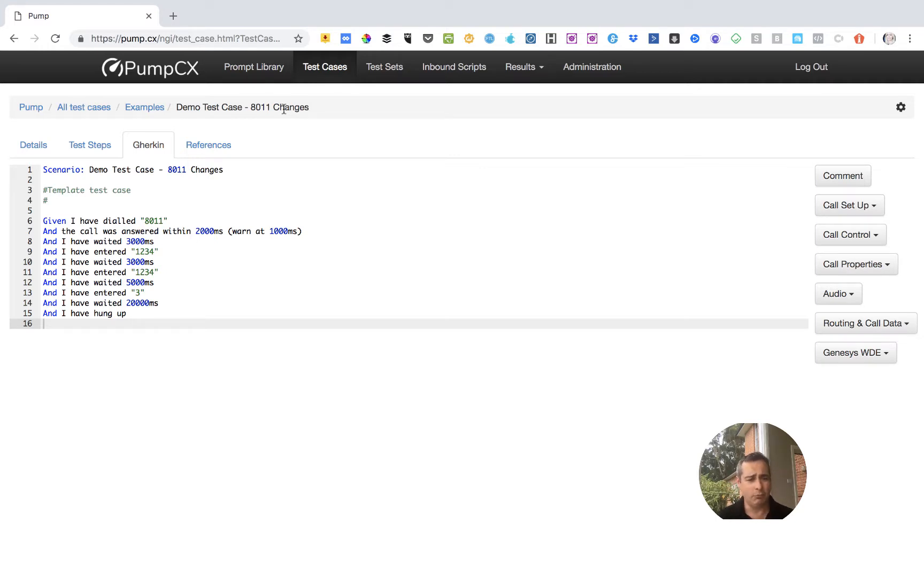
Create a new test set in the Examples folder of the test sets and open it.
left_click(385, 74)
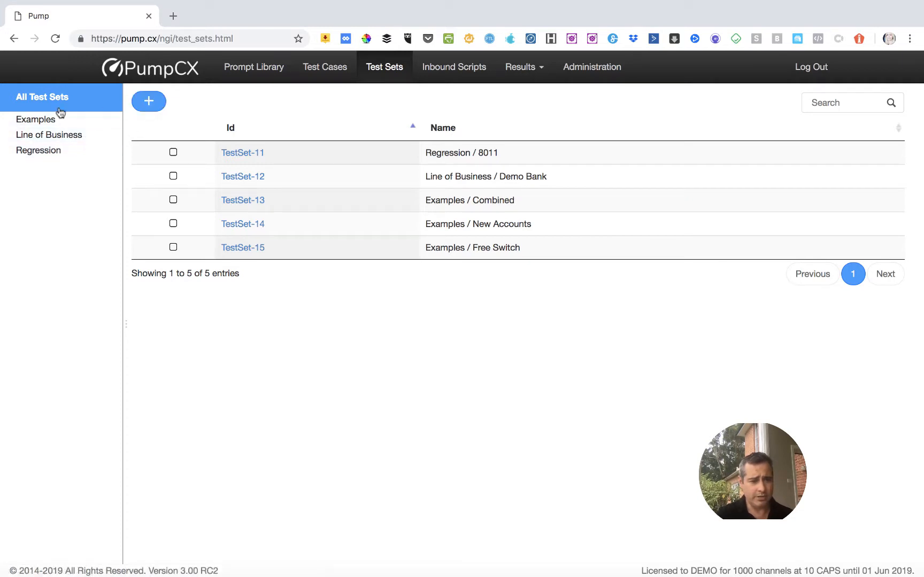
left_click(62, 119)
left_click(149, 101)
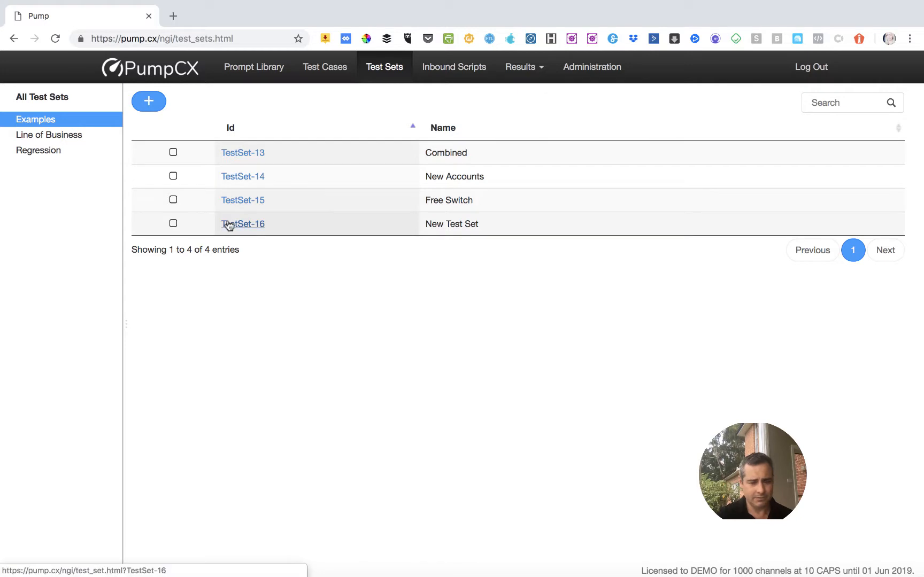
left_click(229, 225)
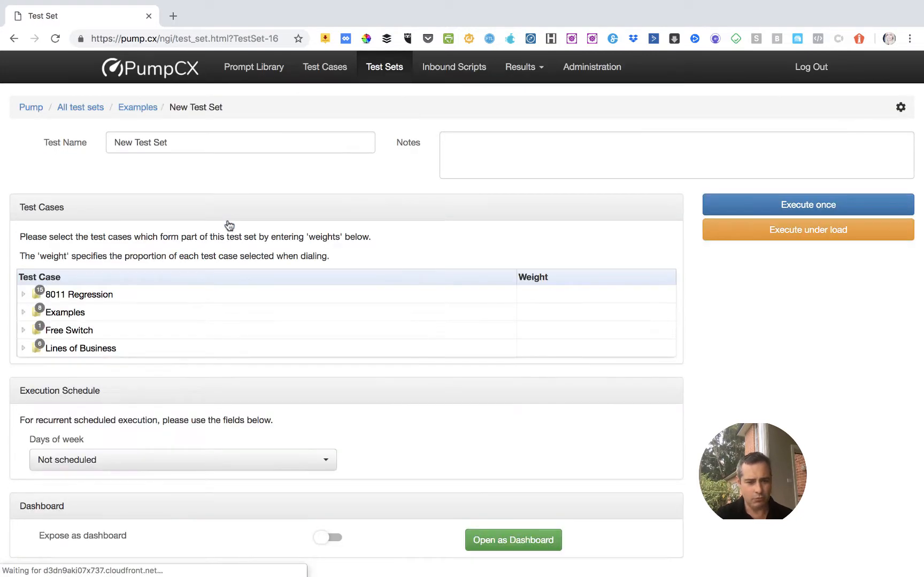
Give Demo Test Case - 8011 Changes from the Examples folder a weight of 1 and execute the test set once.
left_click(76, 318)
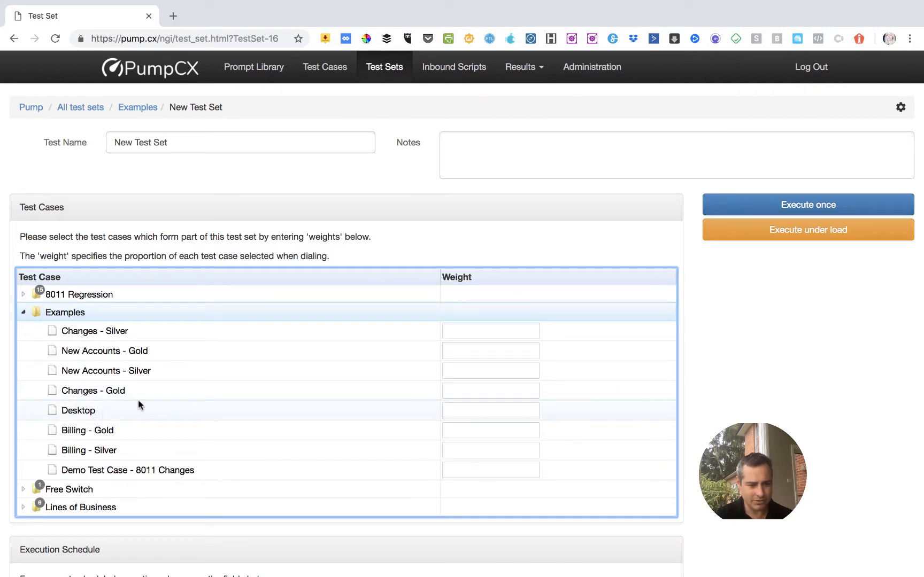
left_click(470, 471)
type("1")
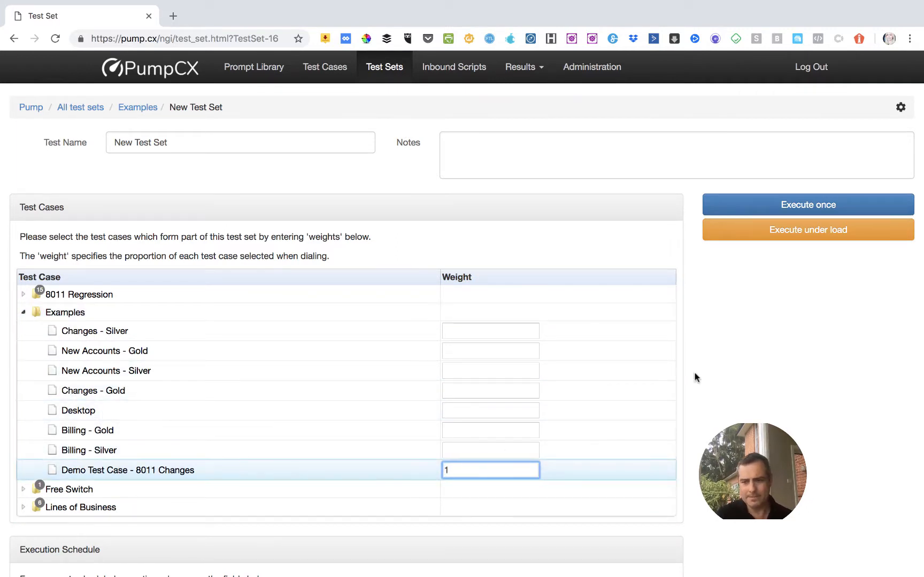
left_click(845, 324)
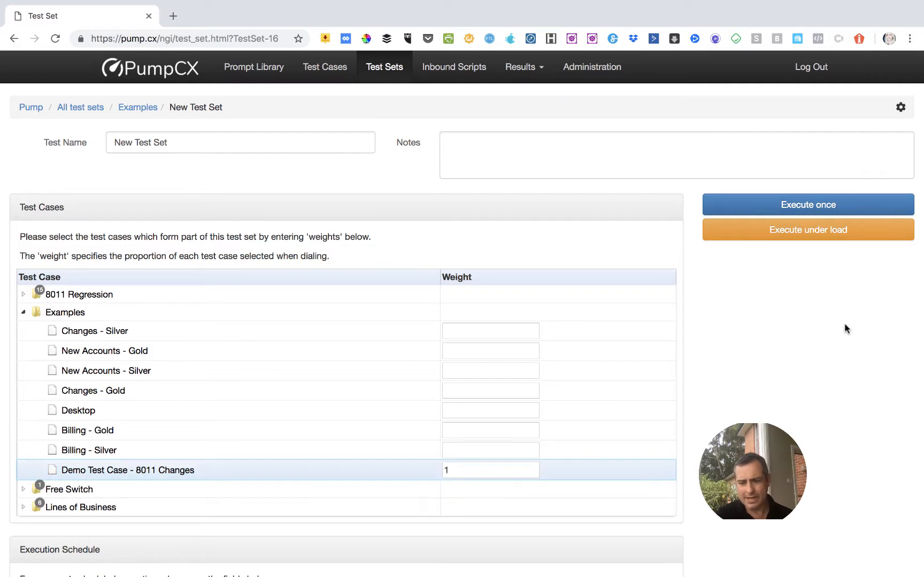
left_click(790, 209)
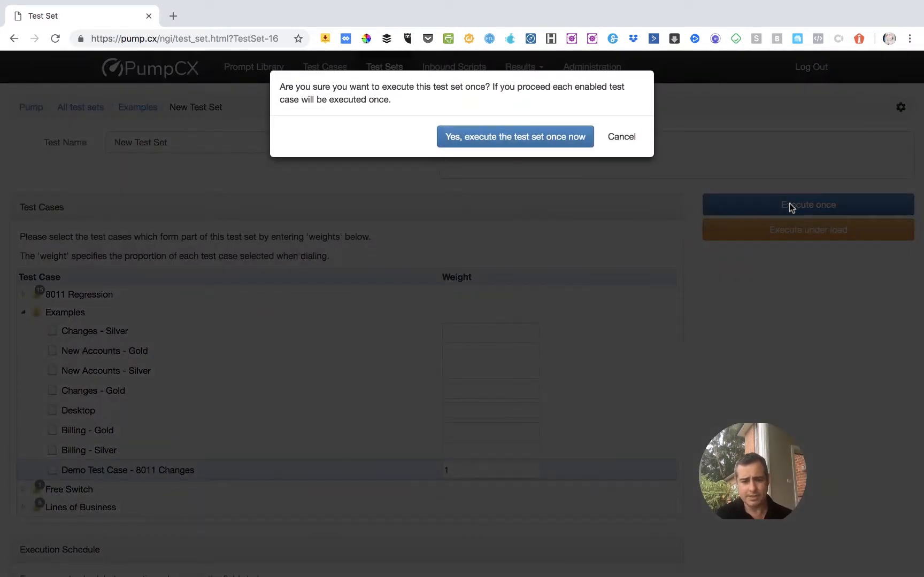
left_click(546, 137)
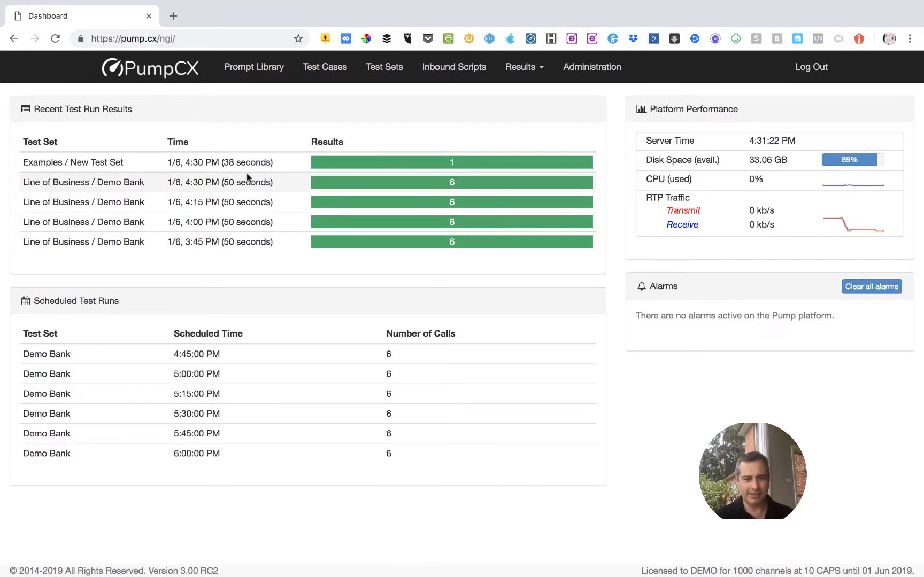
Open the Demo Test Case - 8011 Changes call from the latest New Test Set run and play its recording.
left_click(132, 169)
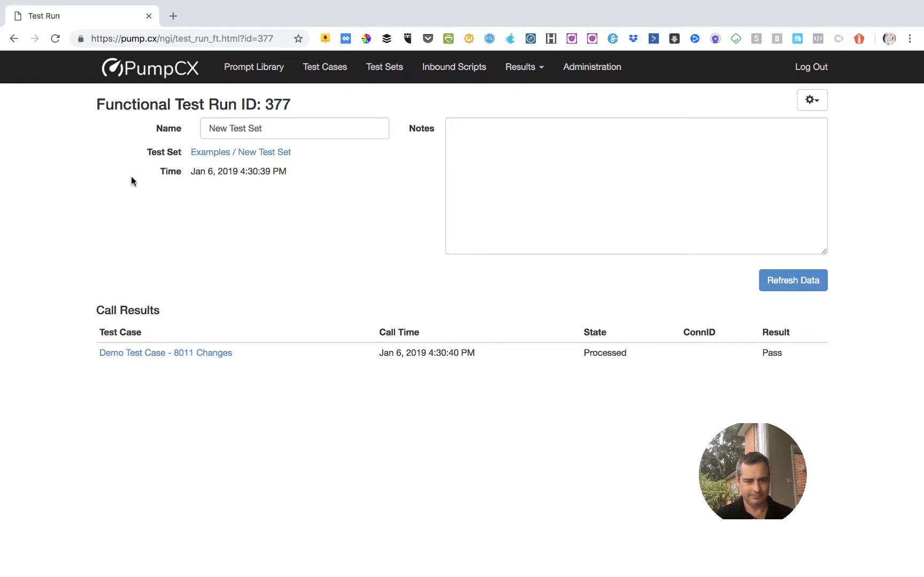
left_click(187, 353)
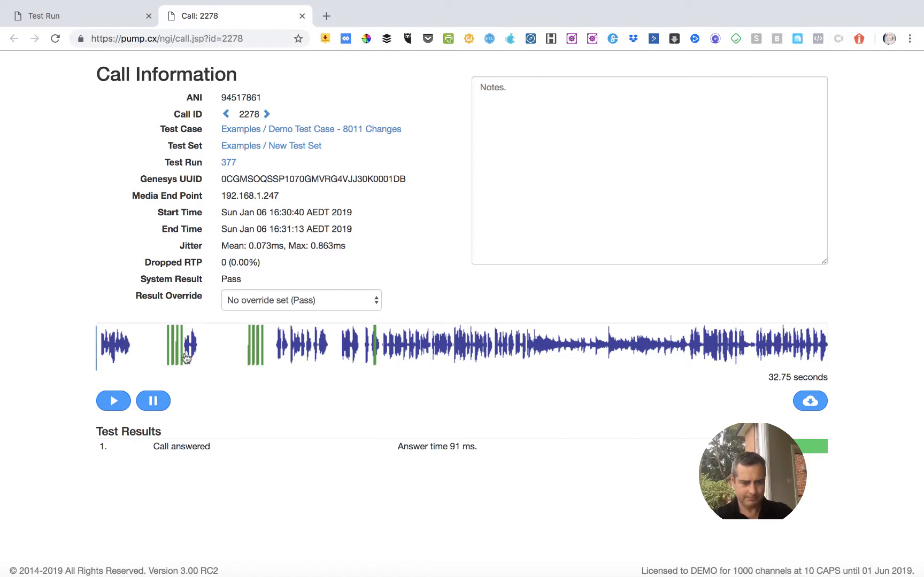
left_click(121, 404)
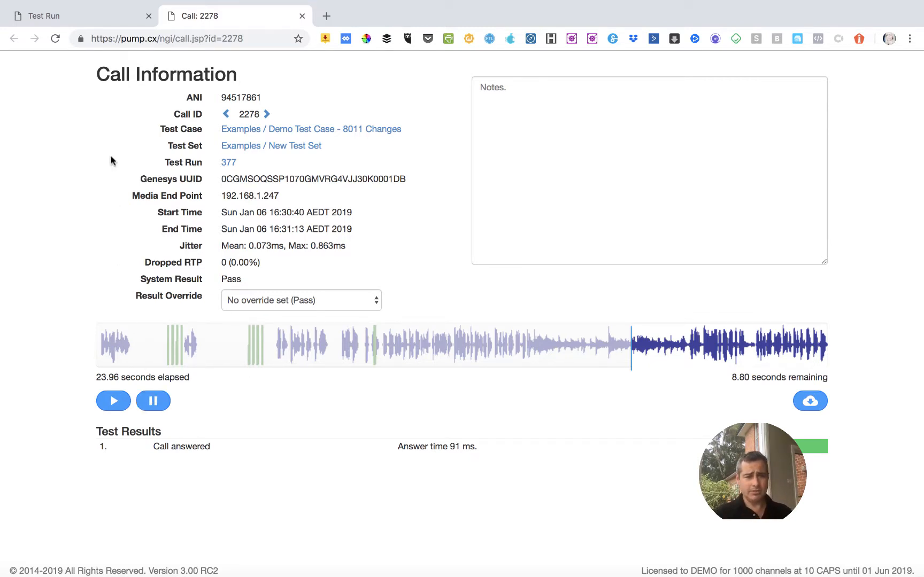
Reopen Demo Test Case - 8011 Changes from the Examples test cases and view its test steps.
left_click(101, 20)
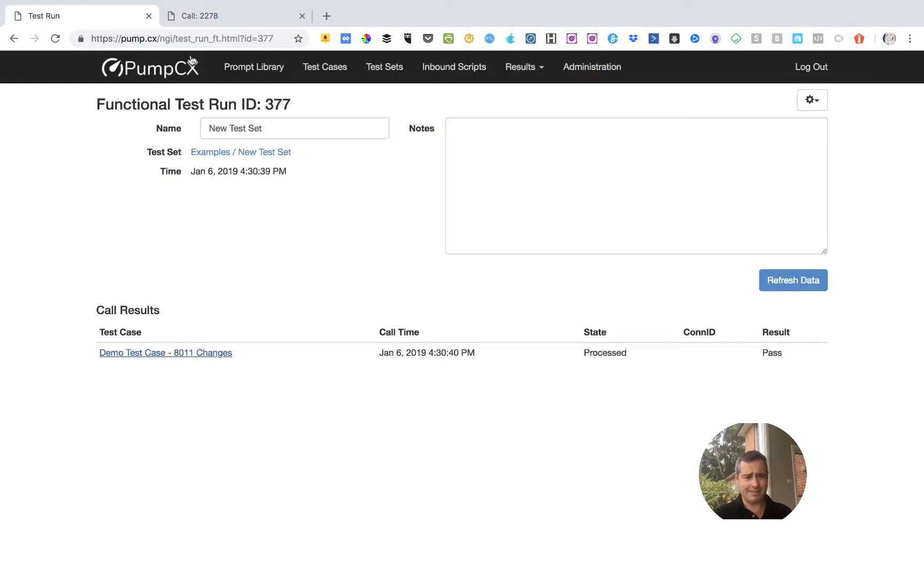
left_click(314, 69)
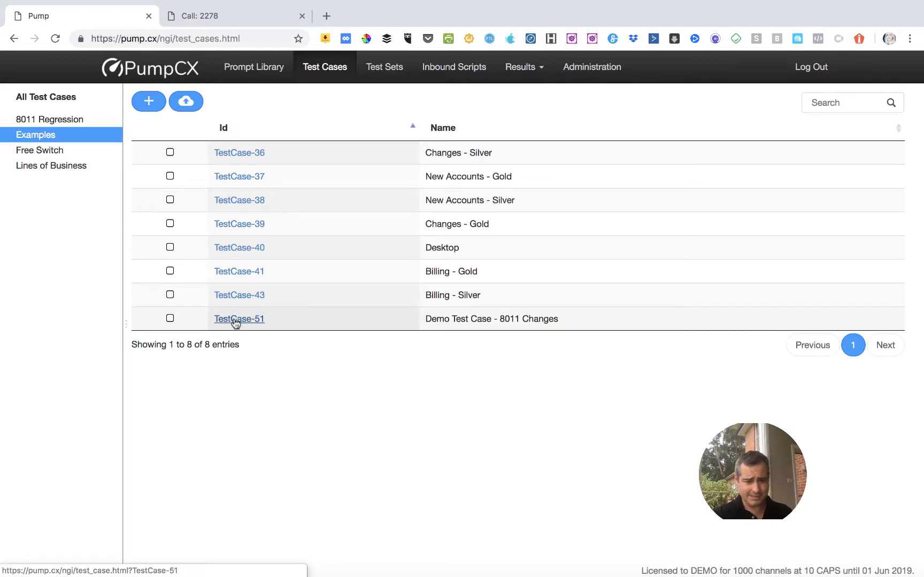
left_click(235, 321)
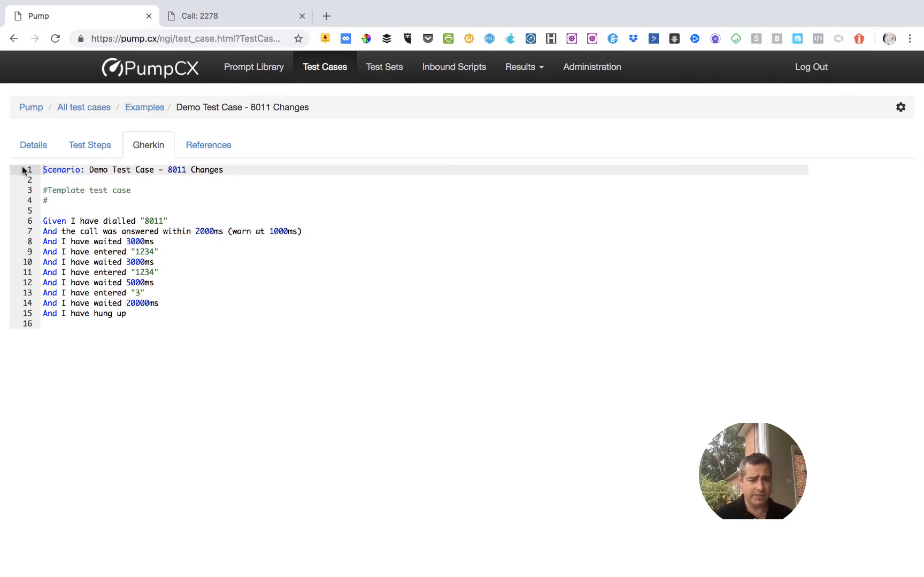
left_click(95, 152)
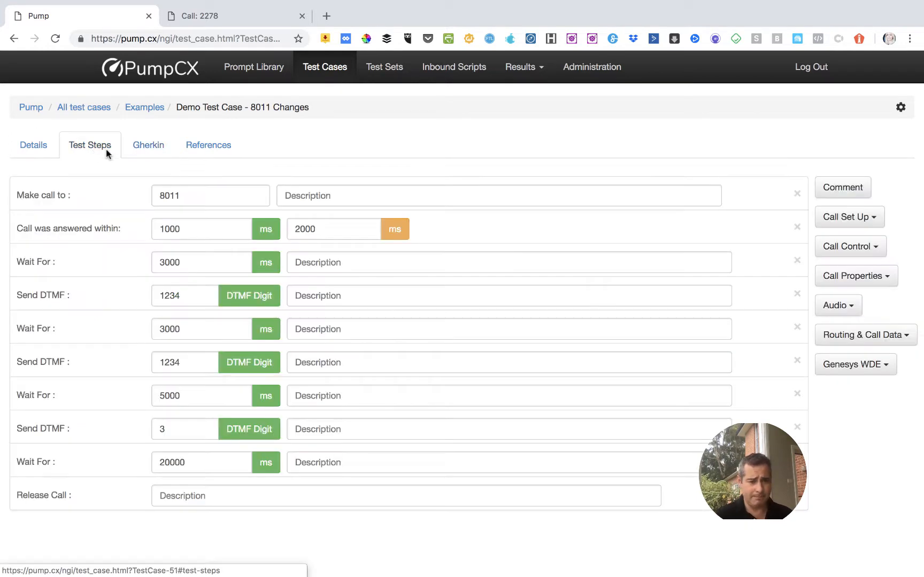
Add two blank lines at the end of the test case's Gherkin script.
left_click(138, 148)
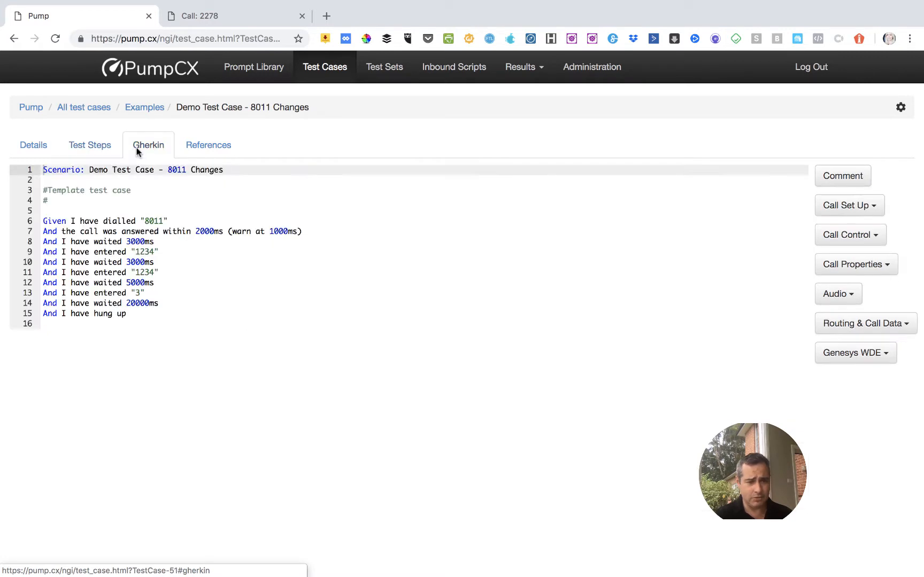
left_click(84, 323)
key("Return")
key("Return")
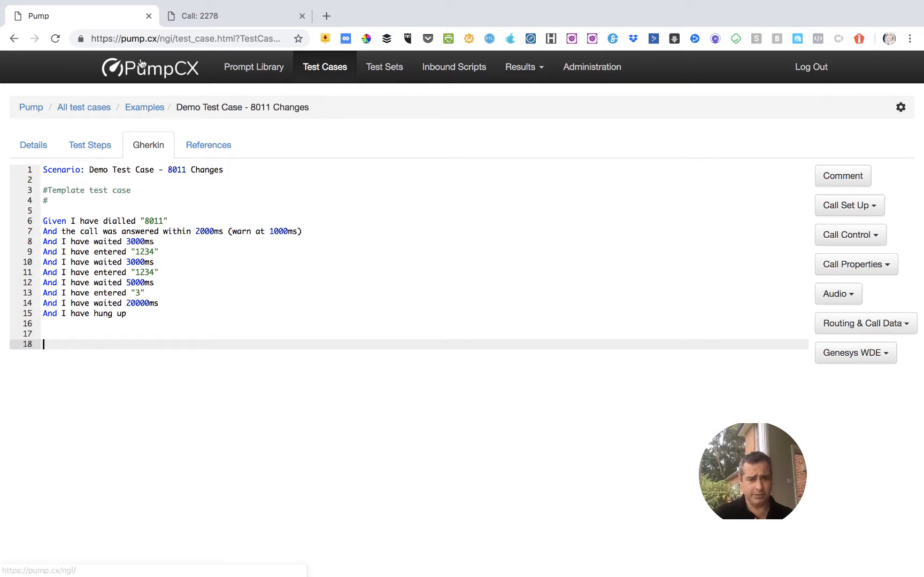
Review the call information for the 8011 Changes call and return to the test case's Gherkin script.
left_click(225, 16)
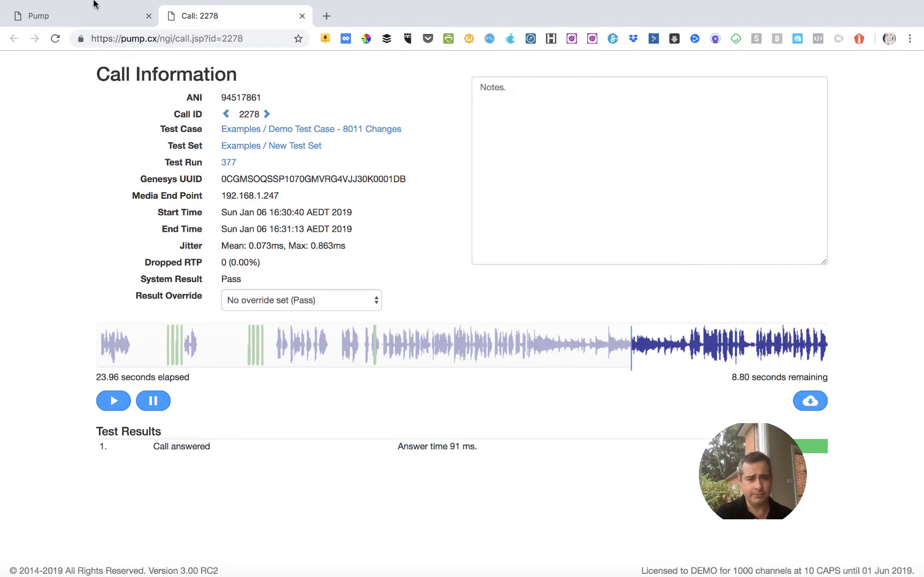
mouse_move(94, 1)
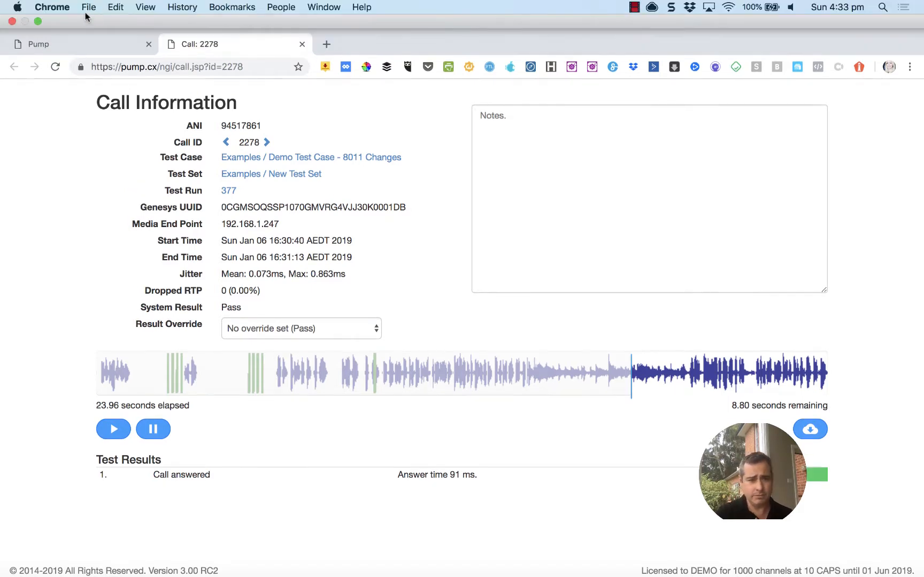
left_click(83, 54)
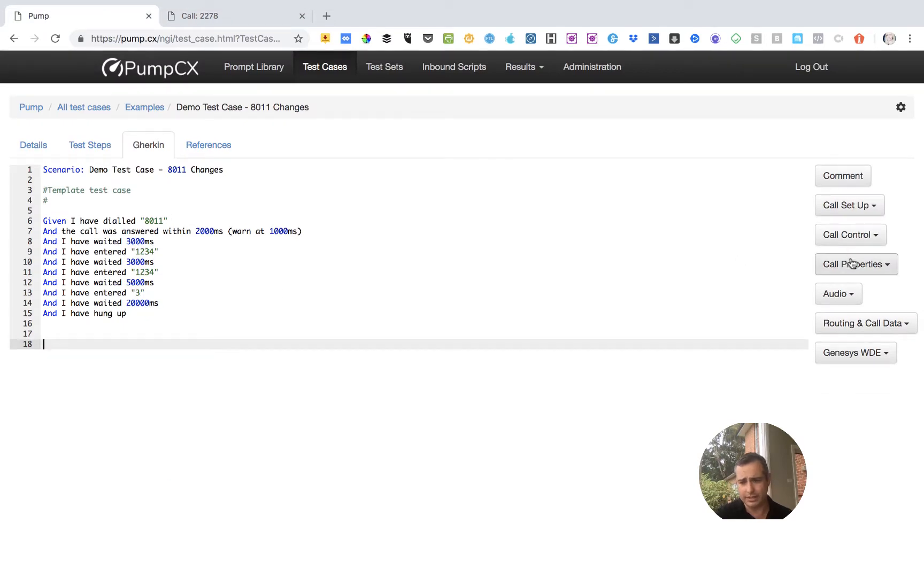
Insert a Call Length check at the end of the Gherkin script with a 40000ms limit and a warning at 38000ms.
left_click(851, 263)
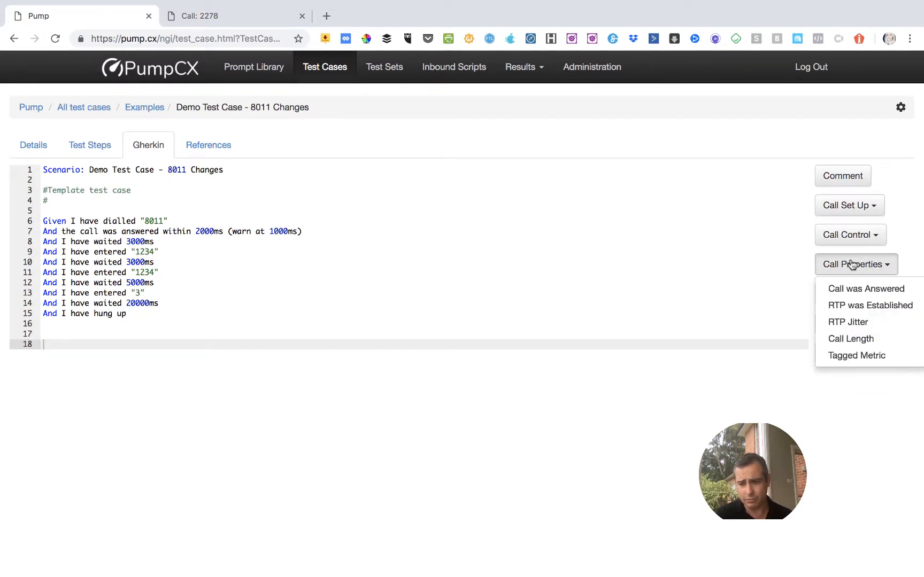
left_click(851, 339)
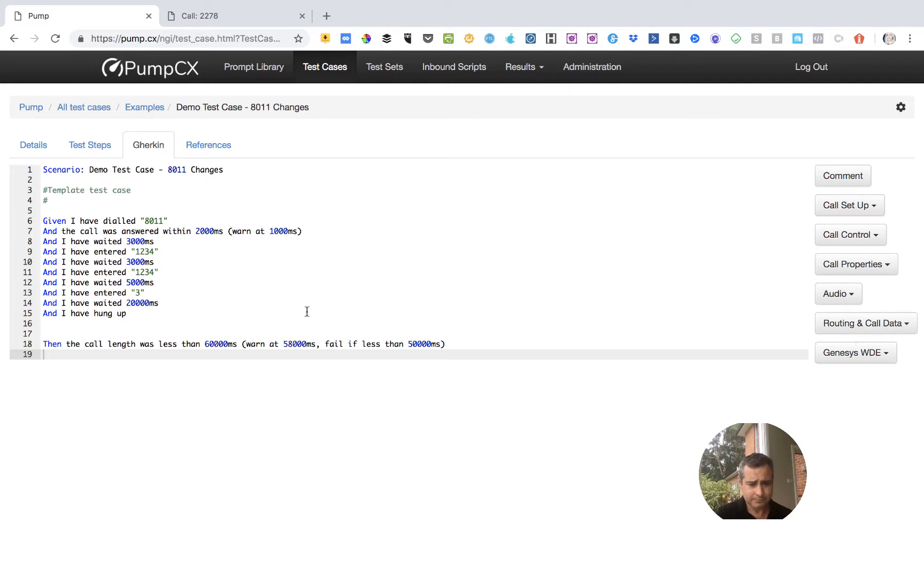
left_click(212, 343)
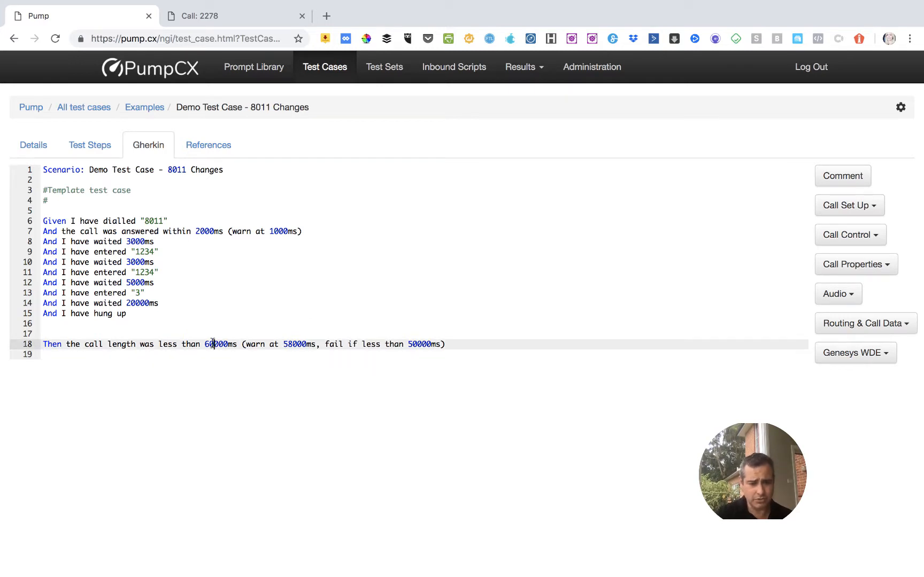
key("BackSpace")
key("BackSpace")
type("4")
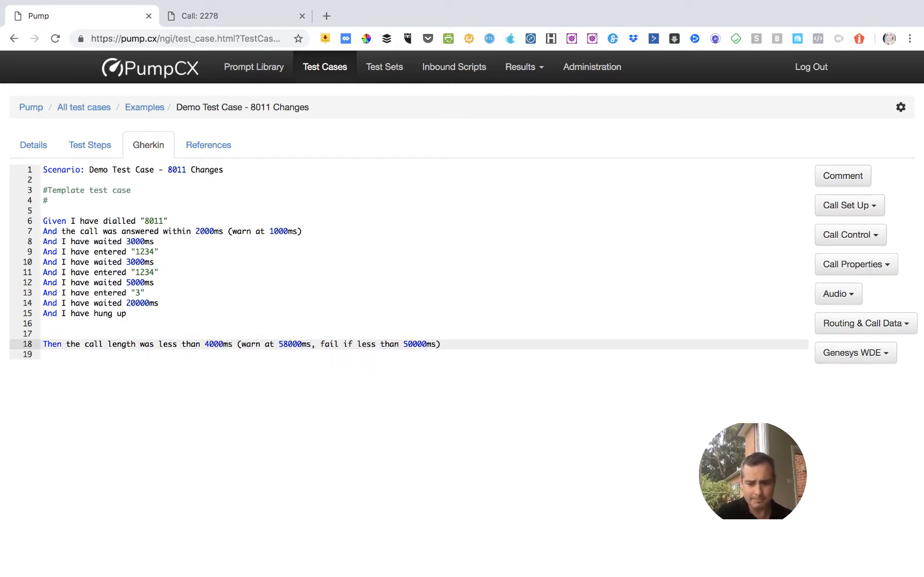
type("0")
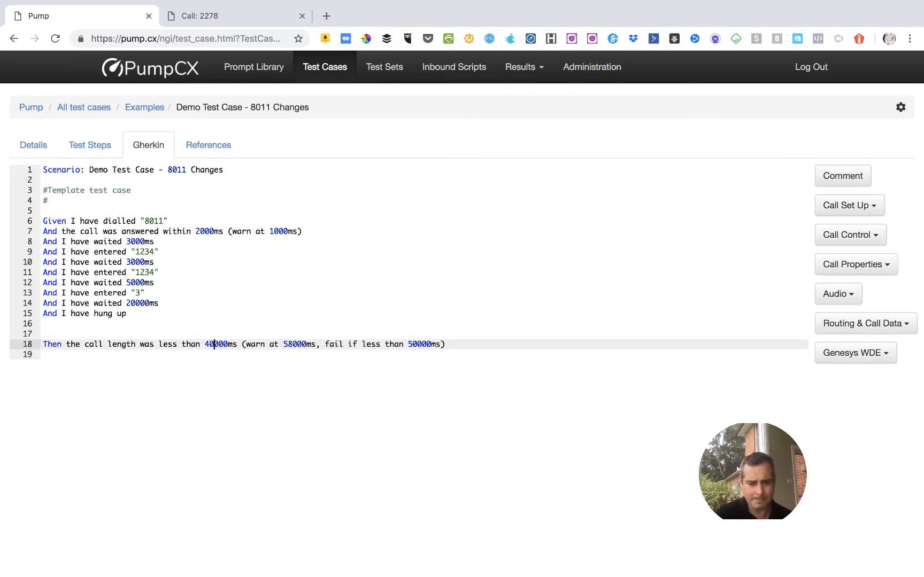
left_click(292, 344)
key("BackSpace")
type("3")
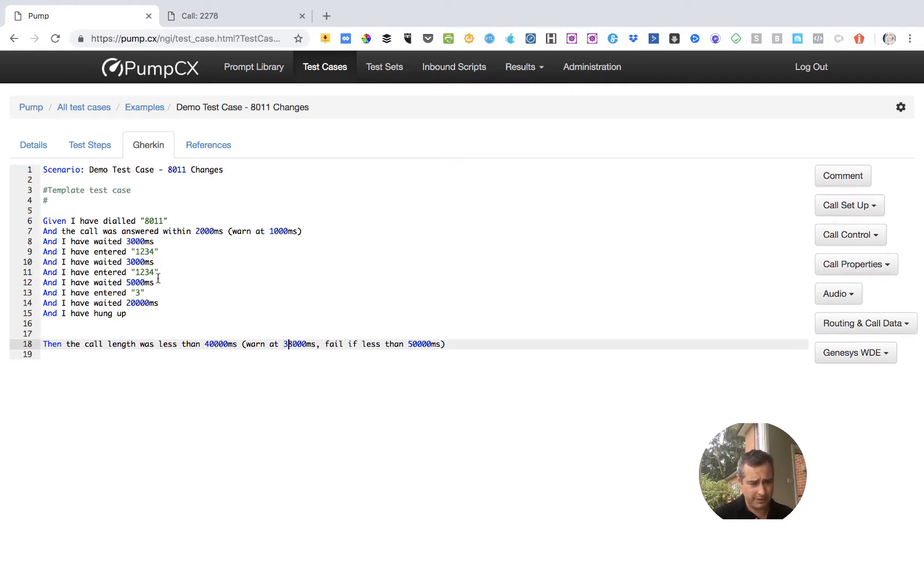
Check the script's wait times and set the call length check to fail if less than 30000ms.
double_click(131, 305)
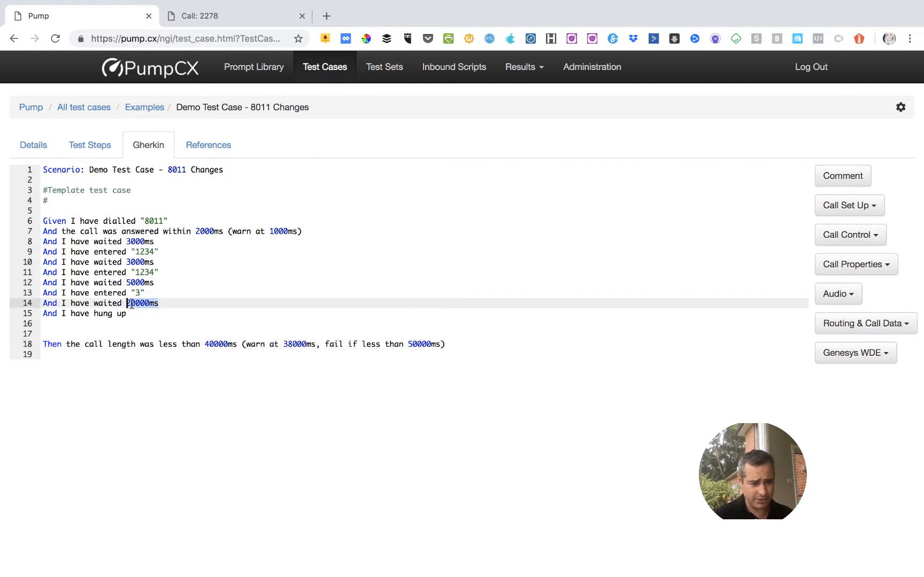
double_click(133, 282)
double_click(132, 261)
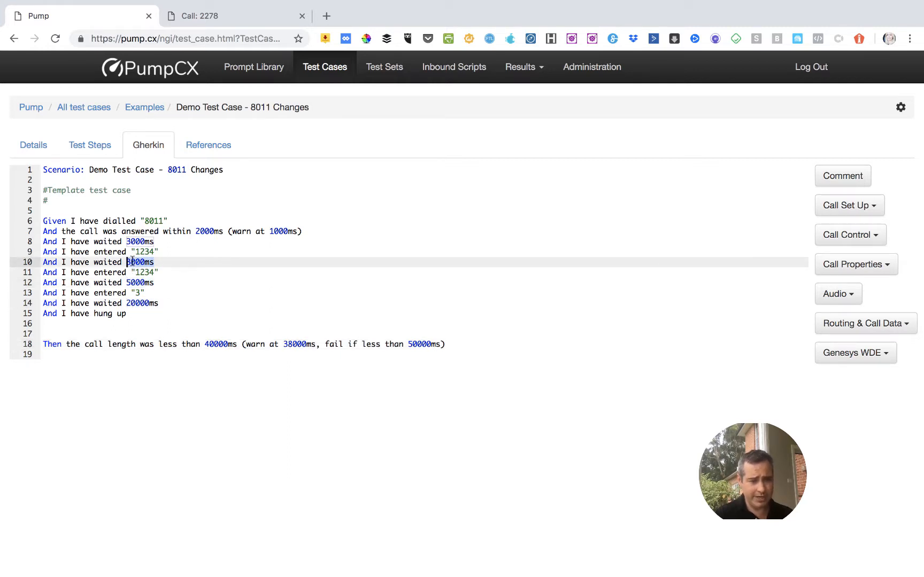
double_click(134, 242)
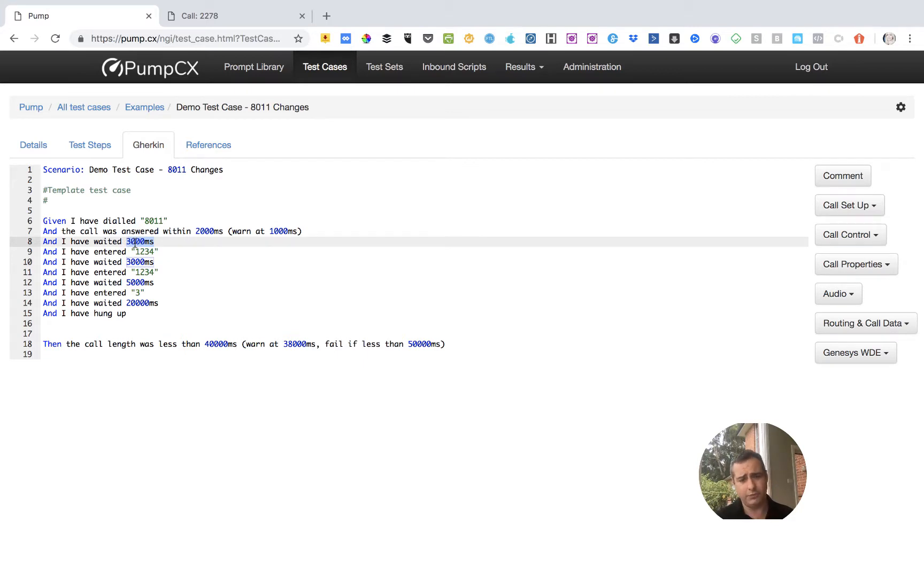
left_click(414, 344)
key("BackSpace")
type("3")
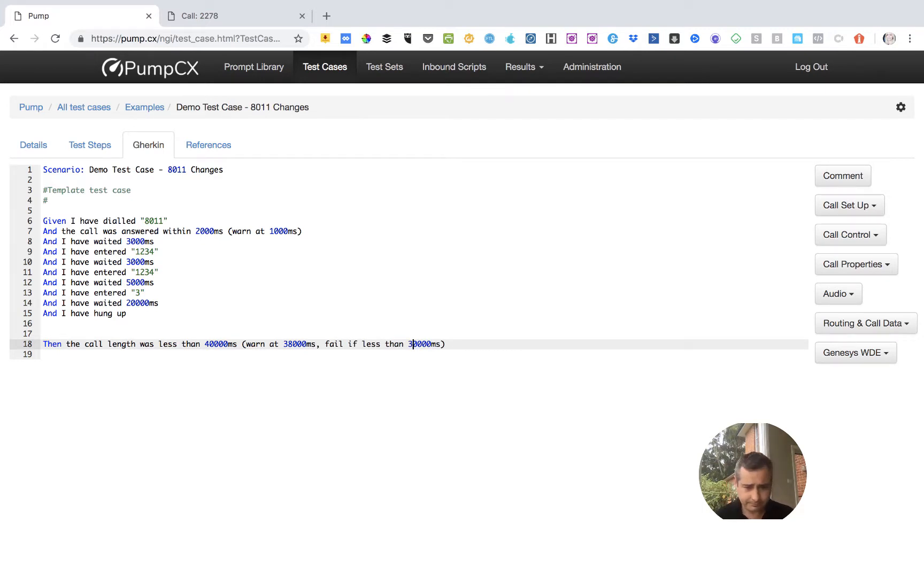
Add an RTP was Established check on a new line below the call length check, with a 1000ms limit and a warning at 800ms.
key("Right")
key("Right")
key("Right")
key("Right")
key("Right")
key("Right")
key("Right")
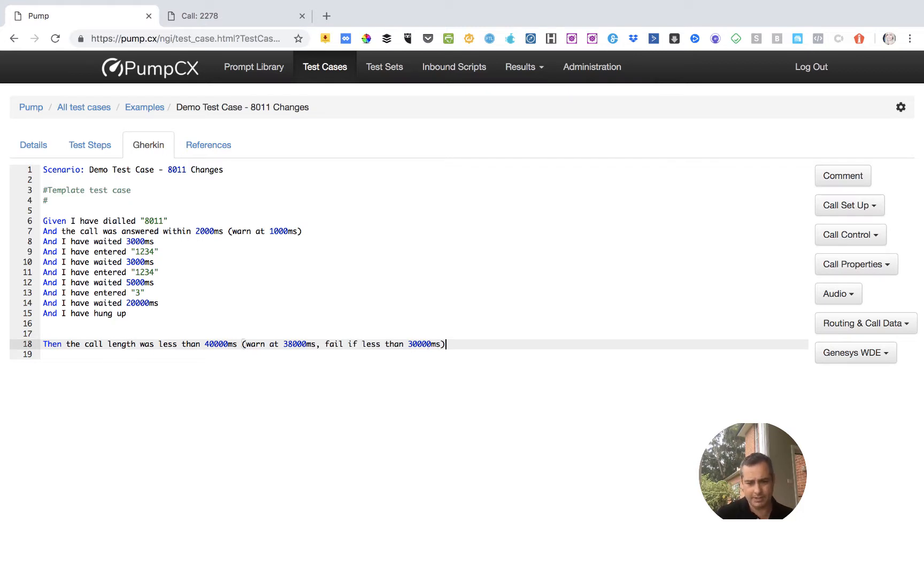
key("Return")
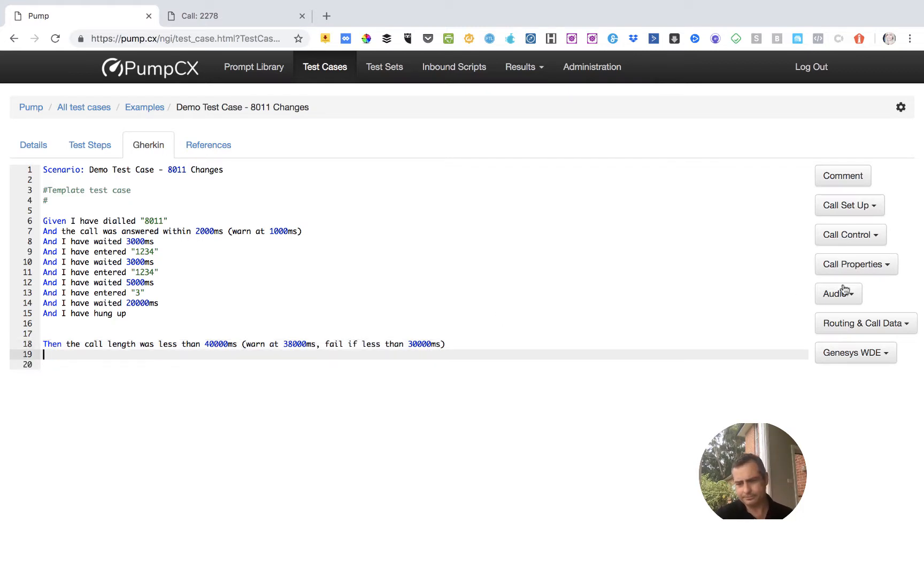
left_click(859, 267)
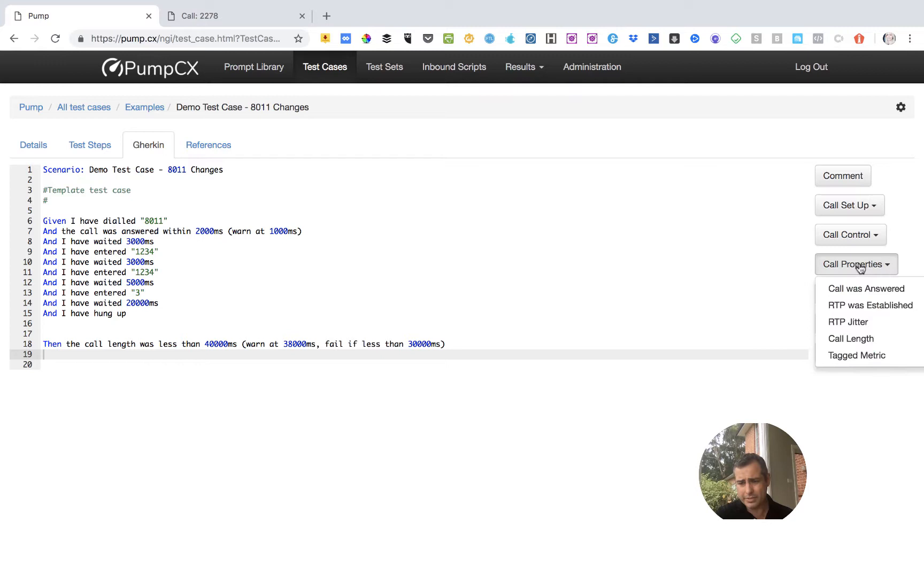
left_click(851, 305)
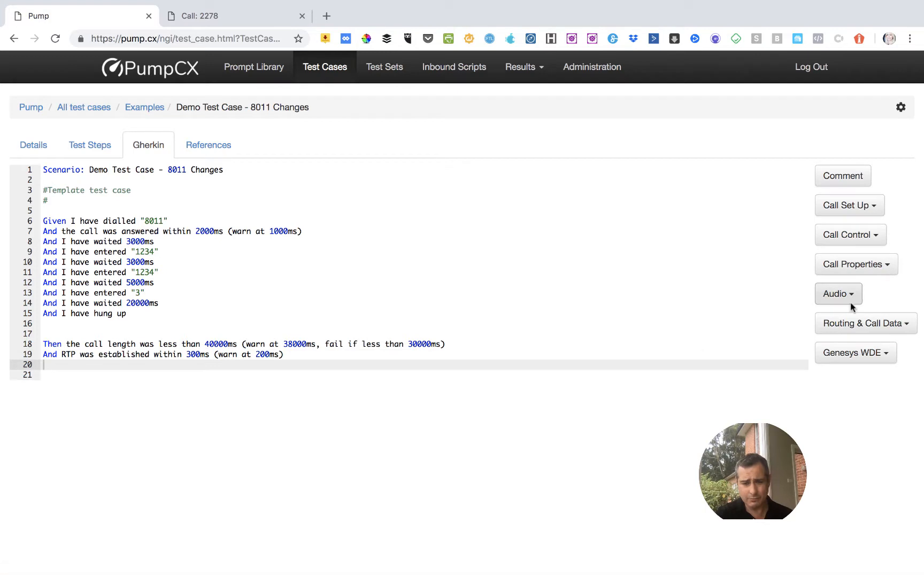
left_click(191, 354)
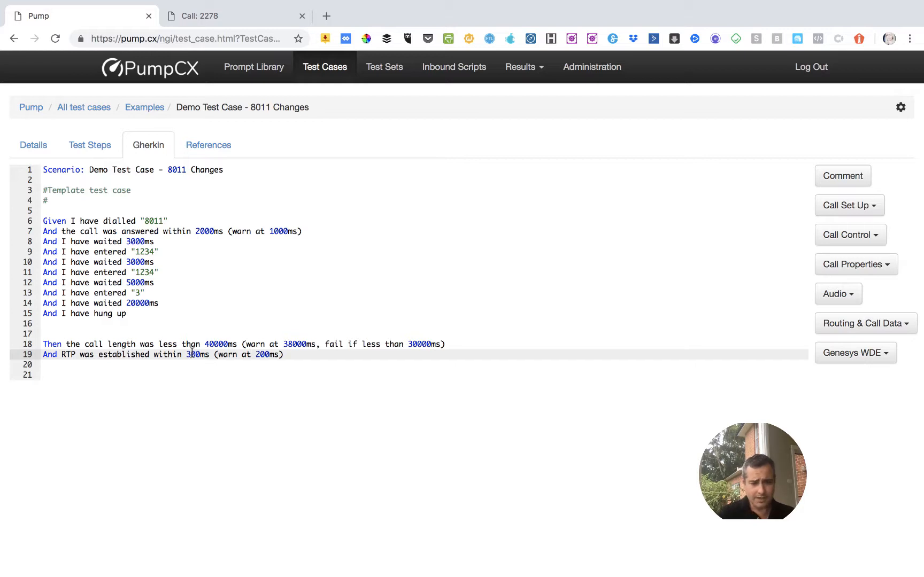
key("BackSpace")
type("10")
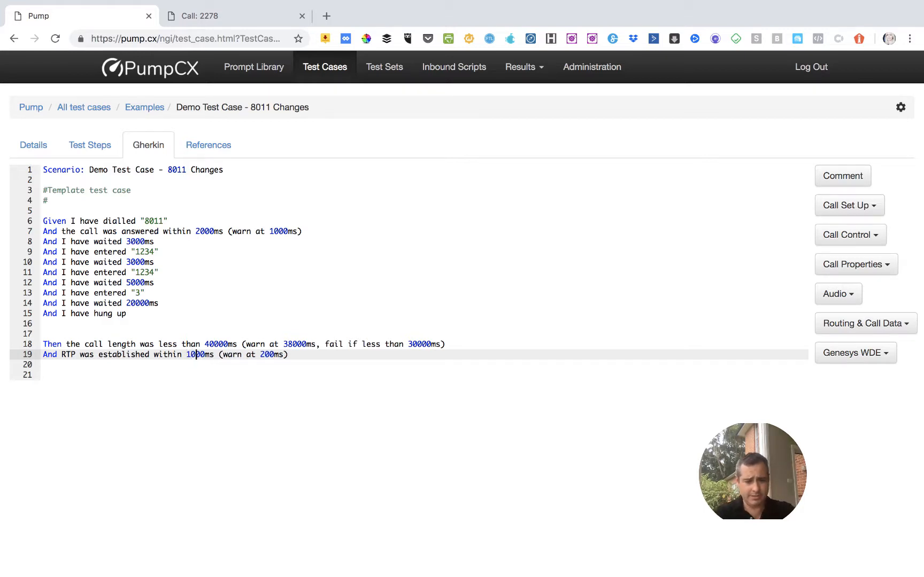
left_click(266, 355)
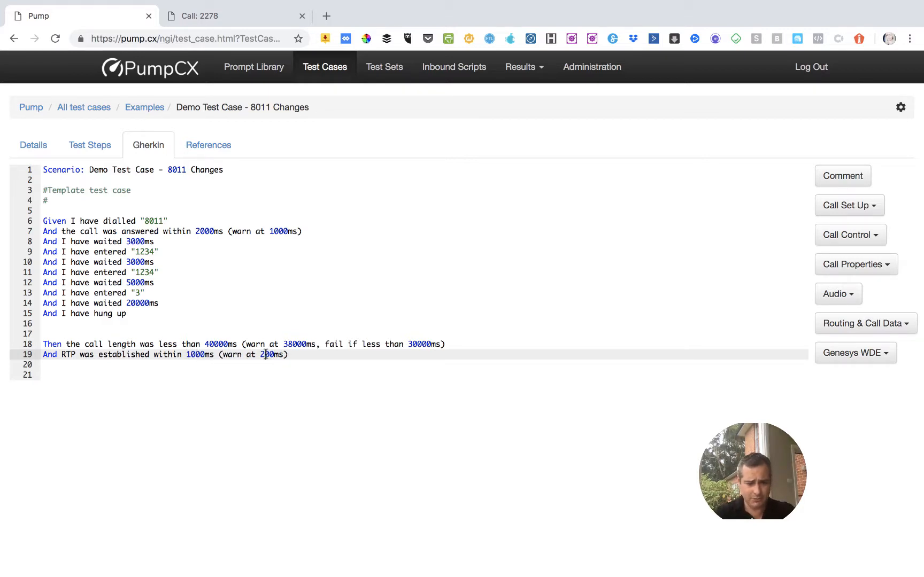
key("BackSpace")
type("8")
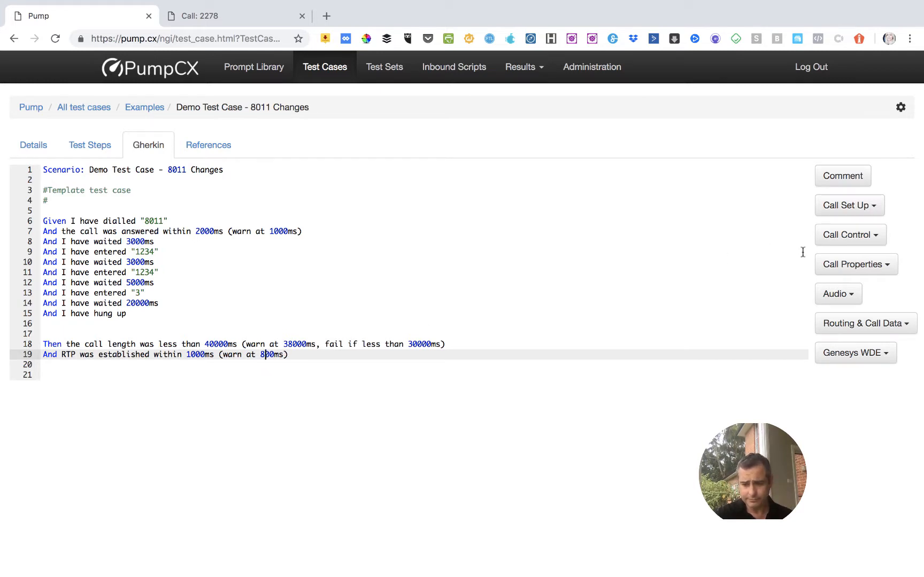
Insert an RTP Jitter check on the line below the RTP established check, using its default max and mean jitter thresholds.
left_click(837, 266)
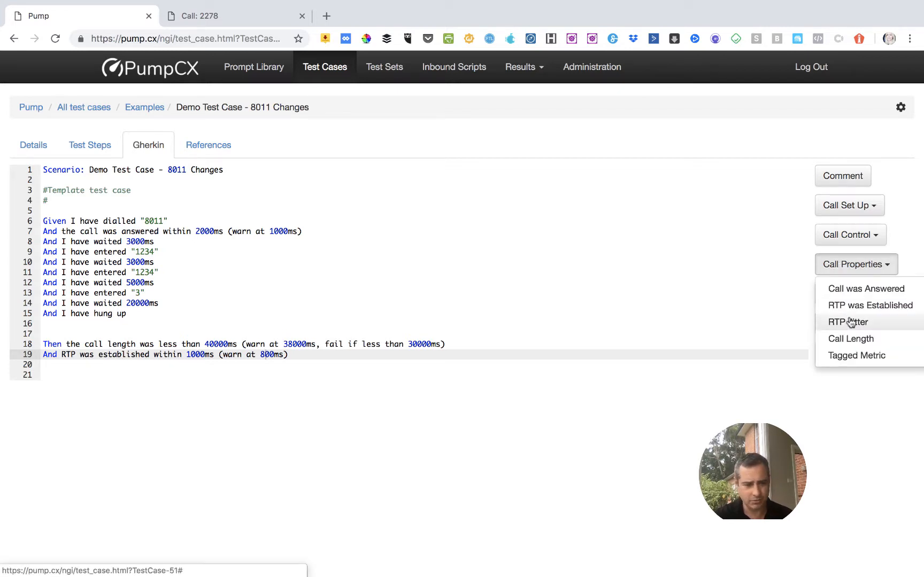
left_click(345, 373)
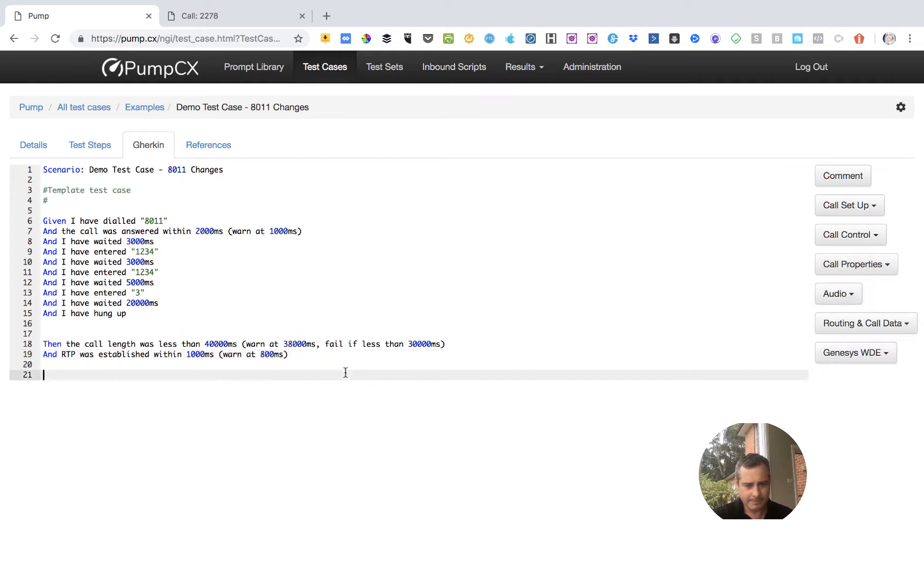
left_click(328, 365)
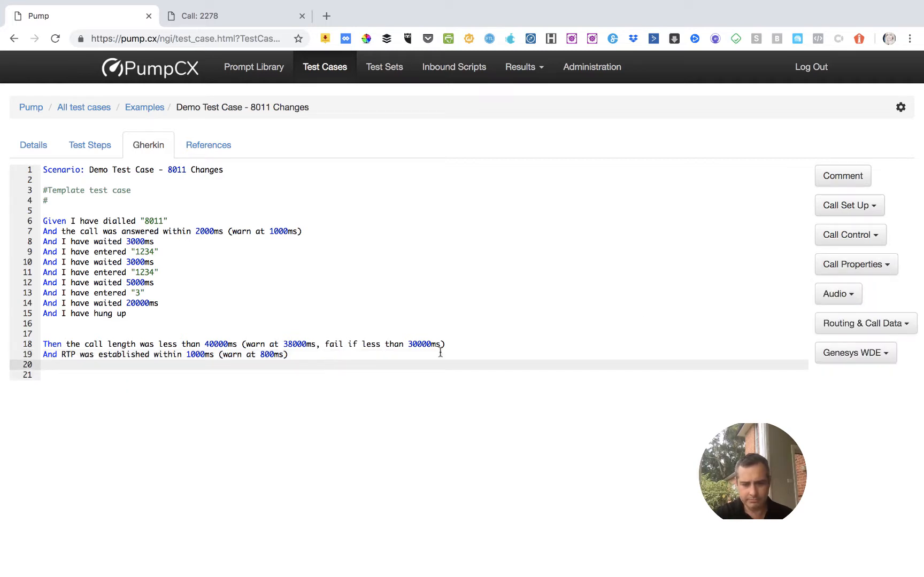
left_click(839, 270)
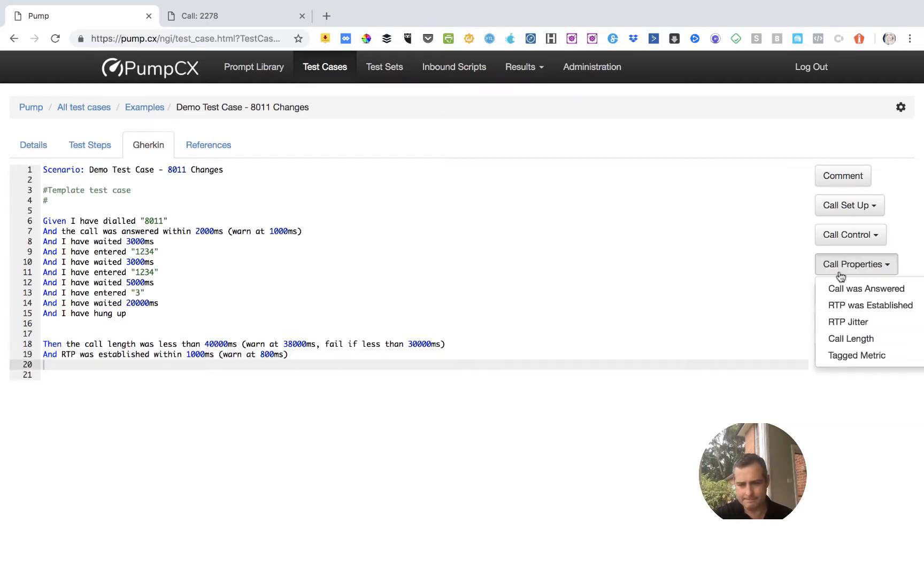
left_click(848, 322)
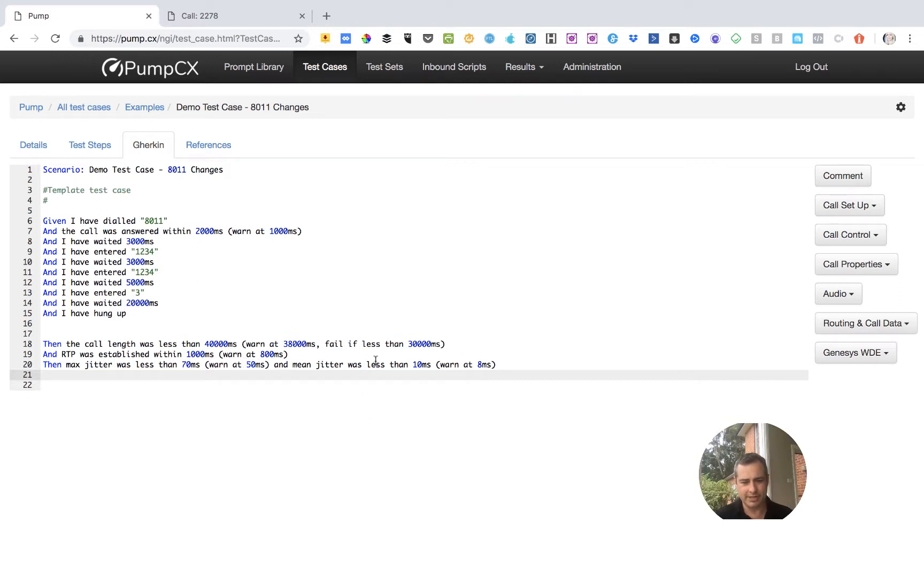
left_click(843, 268)
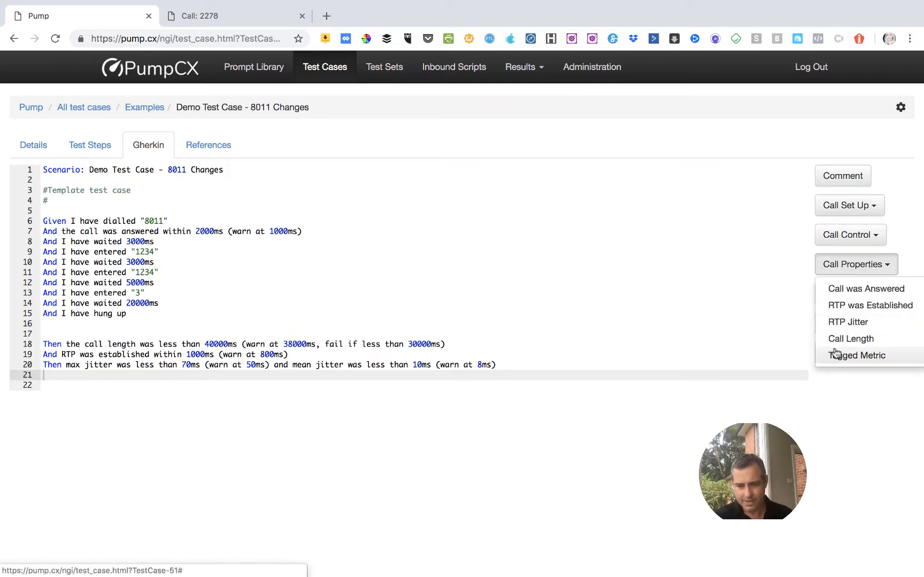
left_click(767, 333)
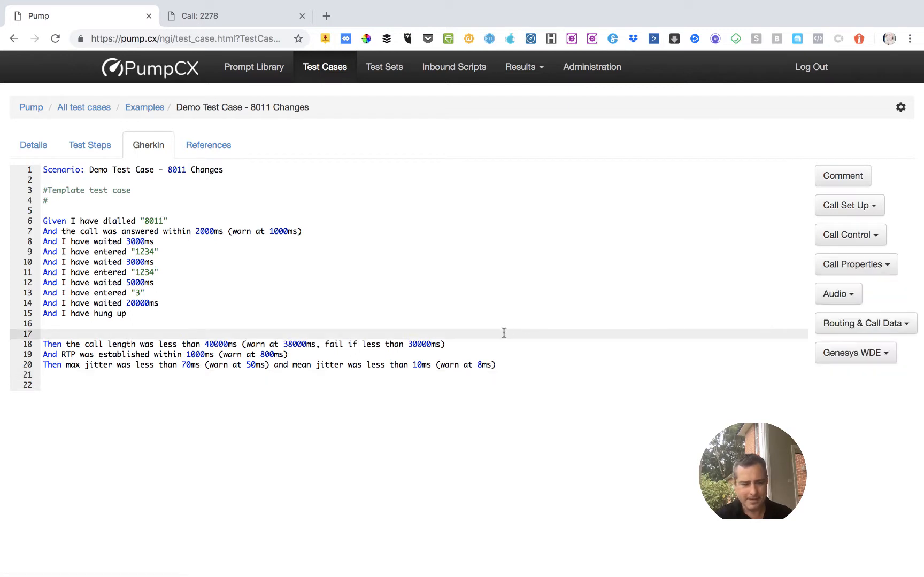
left_click(254, 387)
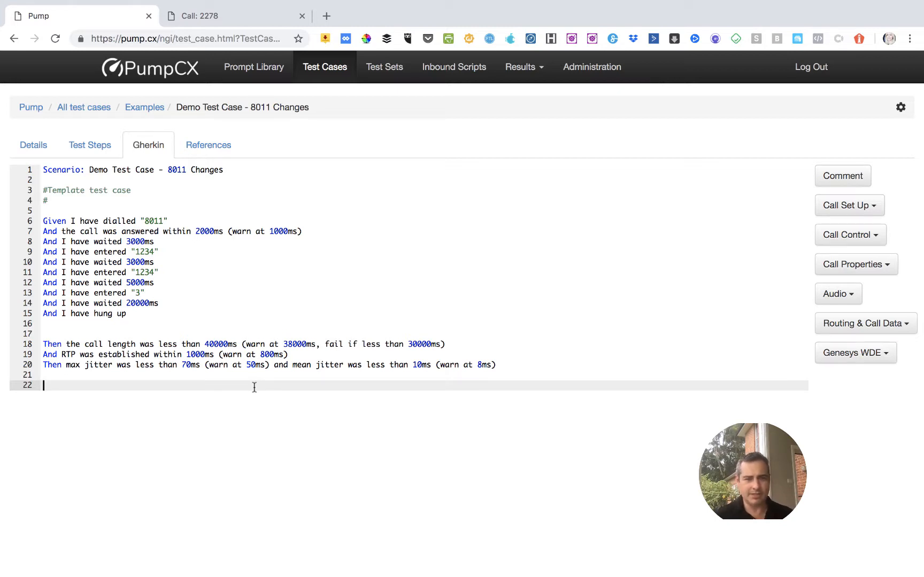
Open the latest Examples / New Test Set run from the dashboard and re-process all its calls.
left_click(226, 17)
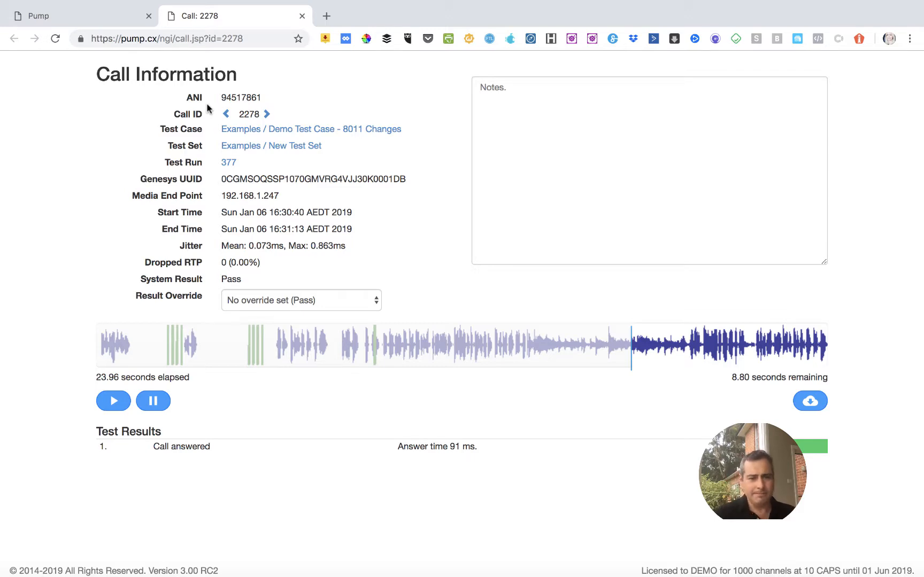
left_click(92, 18)
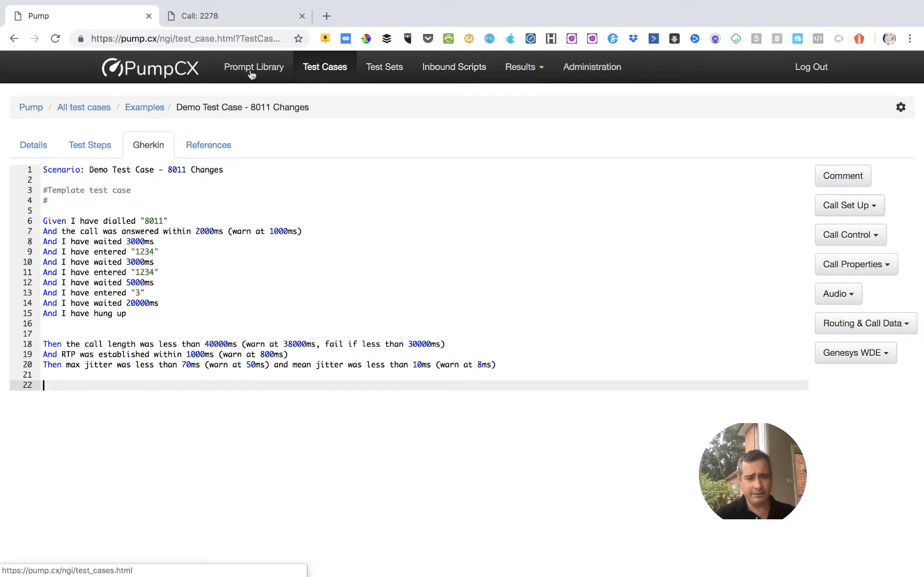
left_click(170, 70)
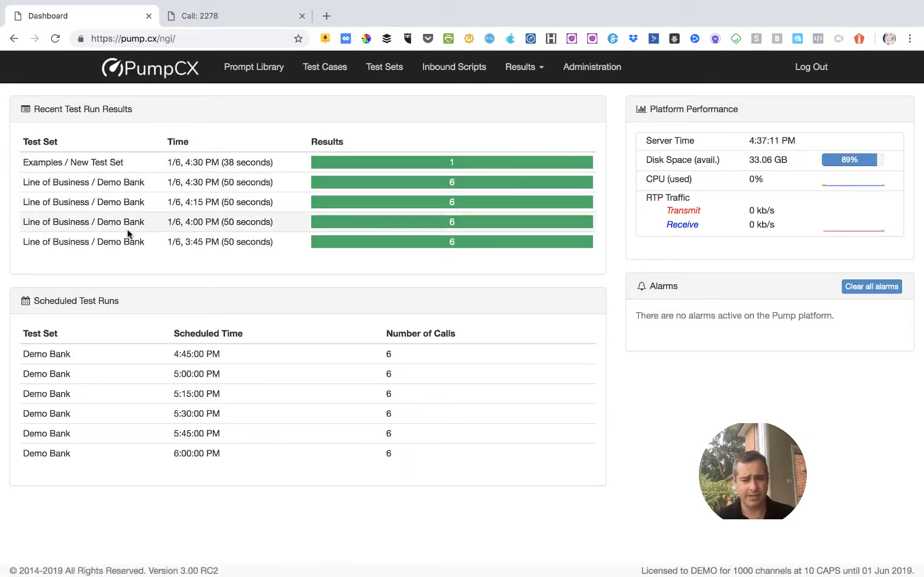
left_click(151, 163)
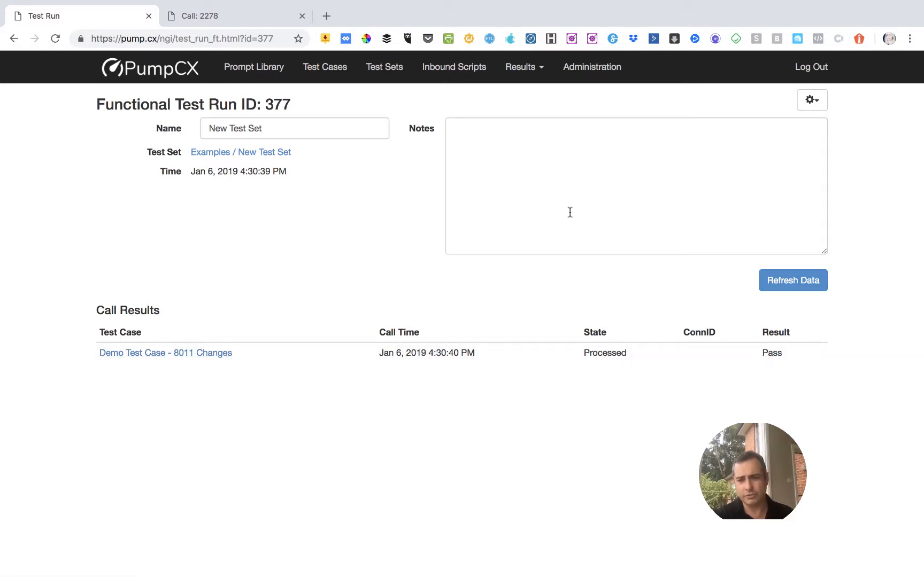
left_click(810, 100)
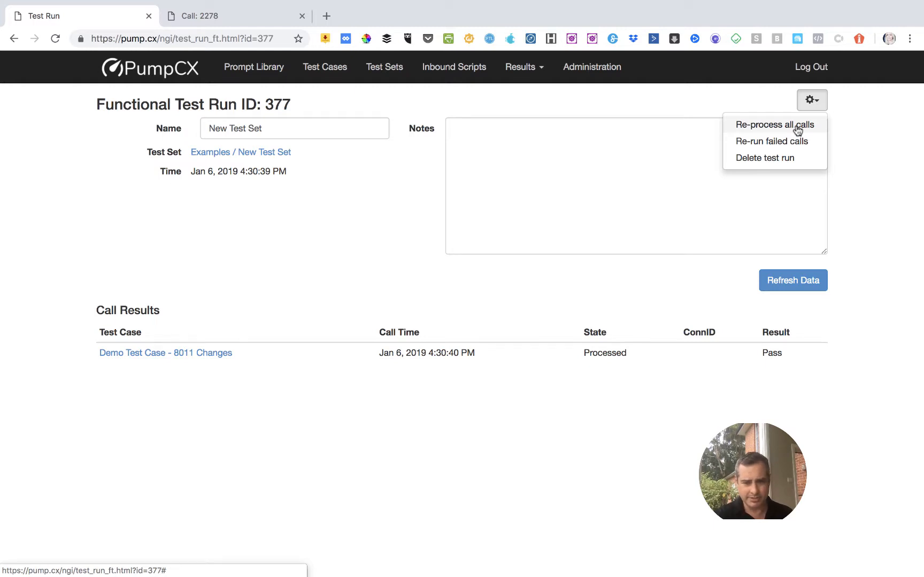
left_click(798, 125)
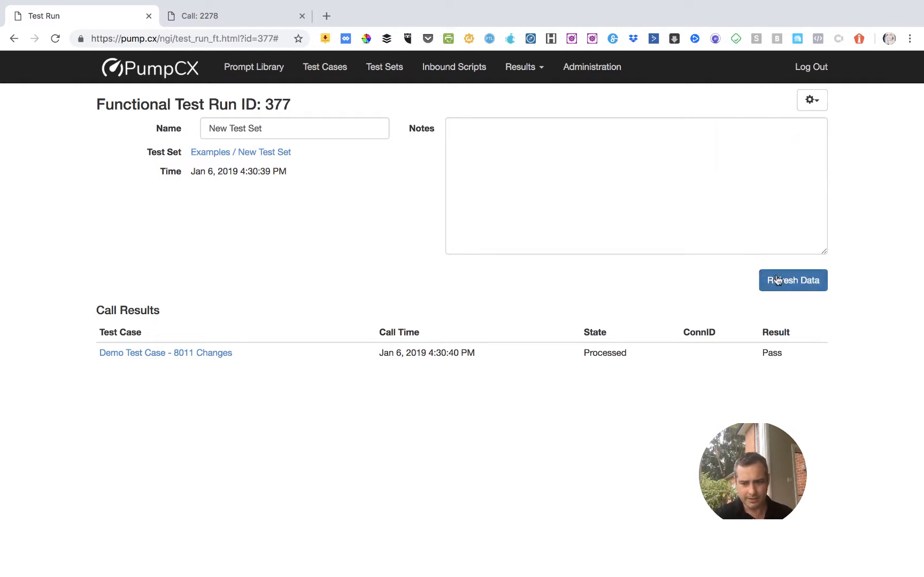
Open the call result for Demo Test Case - 8011 Changes and download its packet trace and the call's zip archive.
left_click(185, 353)
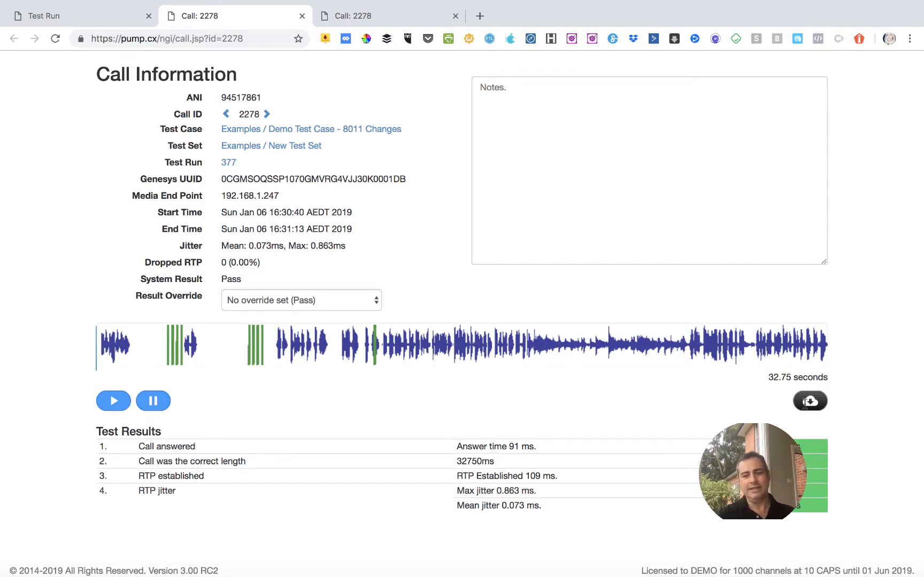
left_click(804, 404)
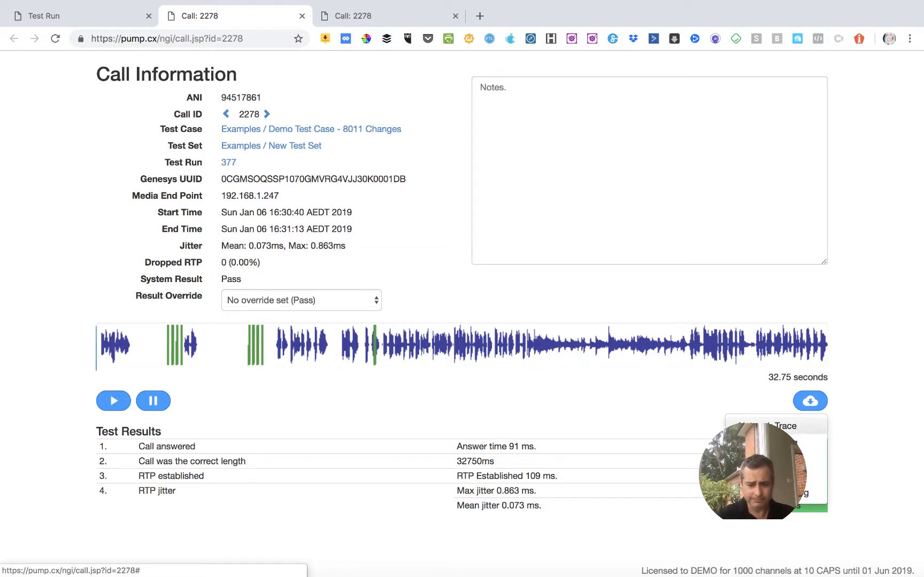
left_click(775, 426)
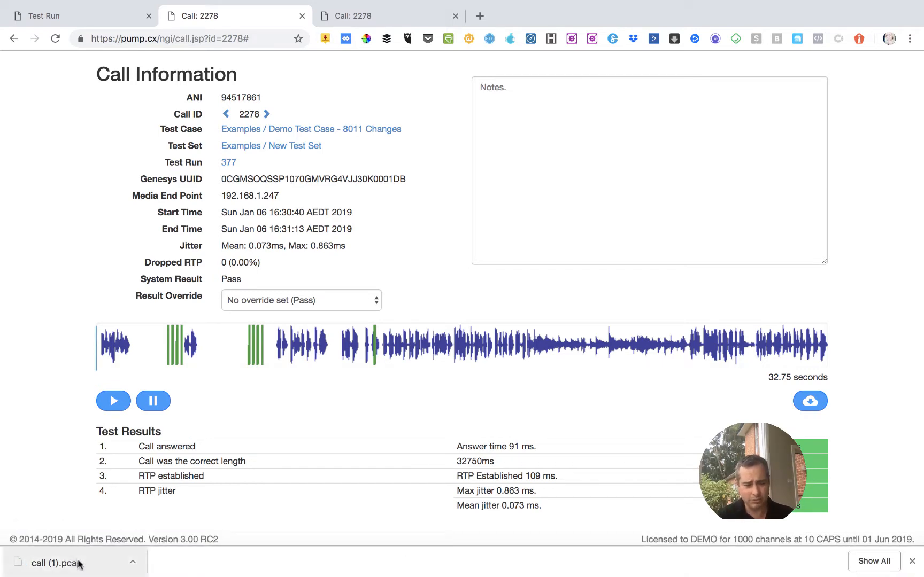
left_click(913, 563)
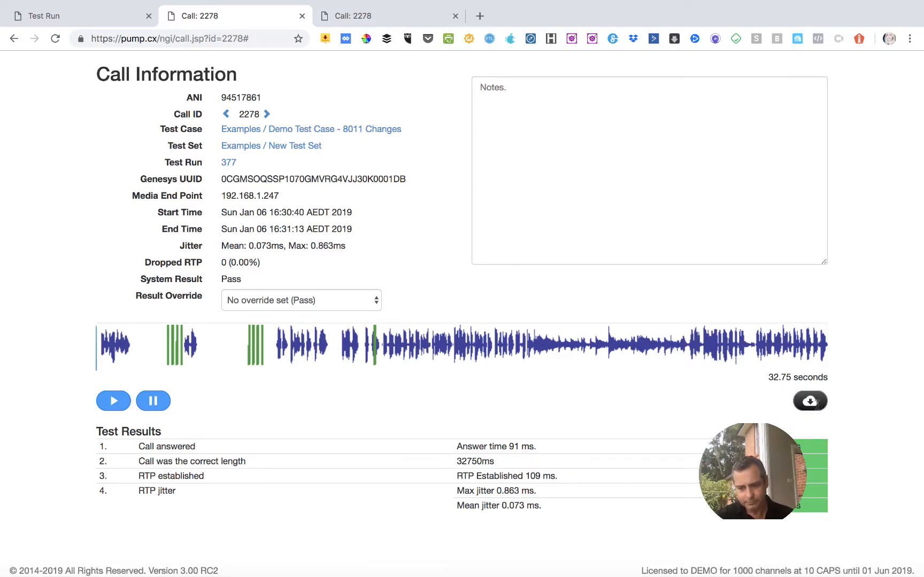
left_click(812, 402)
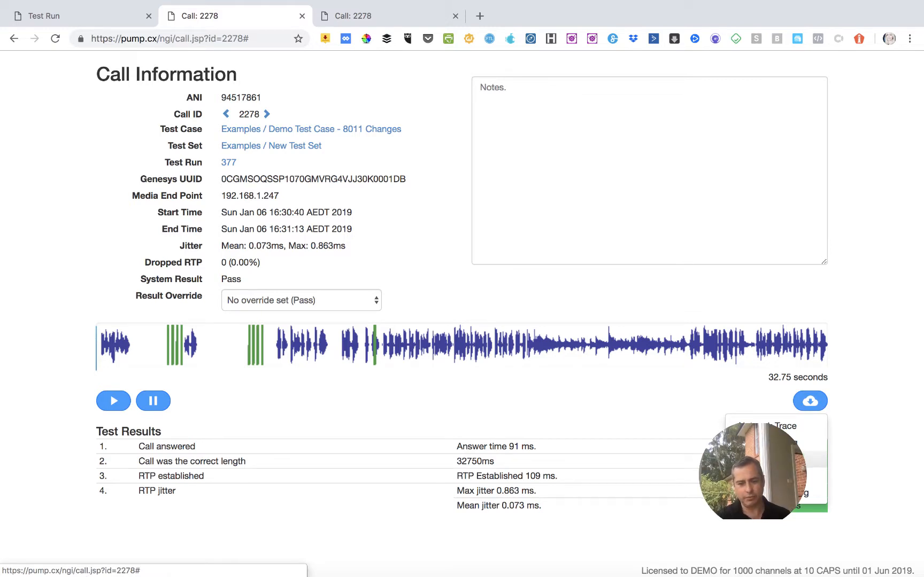
left_click(771, 460)
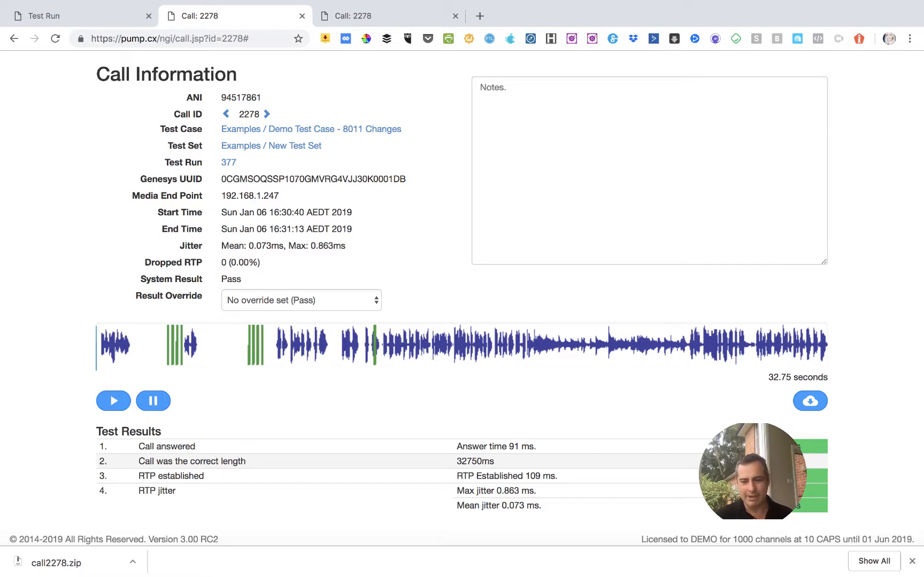
Open the call's processing log and examine the CustomerSegment entry in the remote call record's user data.
left_click(818, 402)
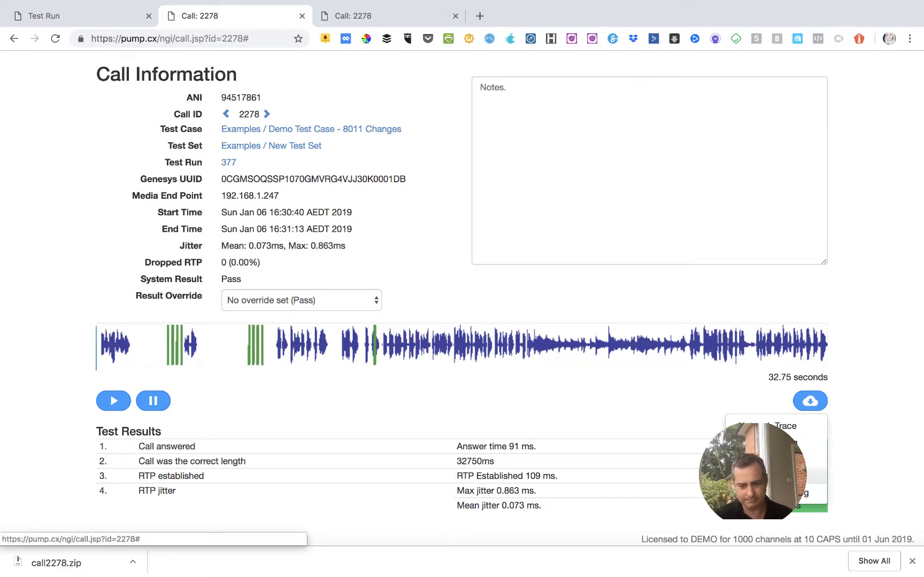
left_click(777, 477)
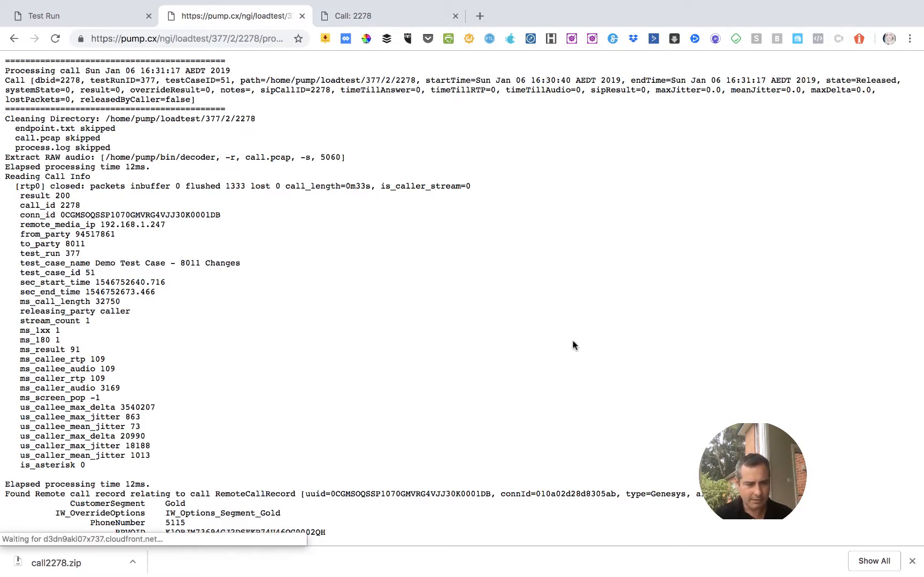
scroll(572, 345, "down", 5)
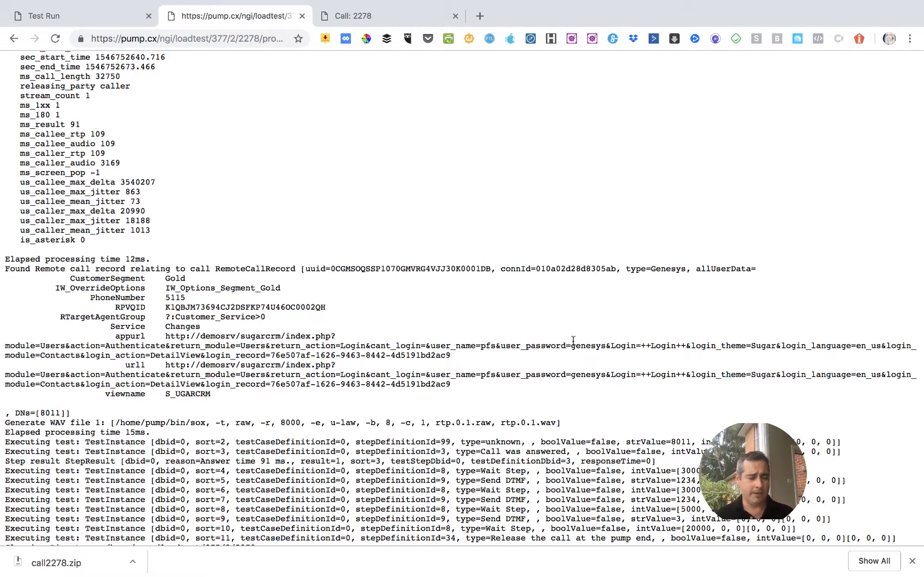
double_click(77, 278)
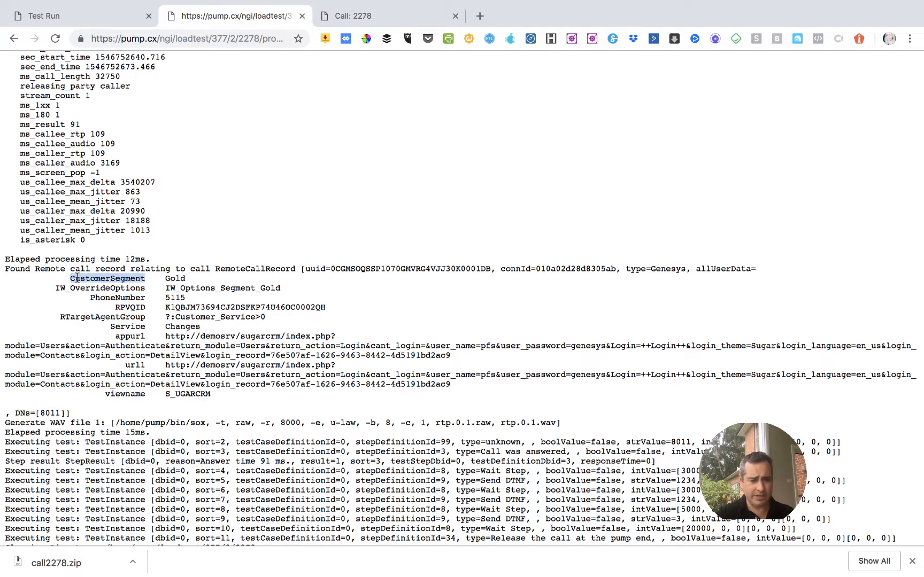
left_click(174, 278)
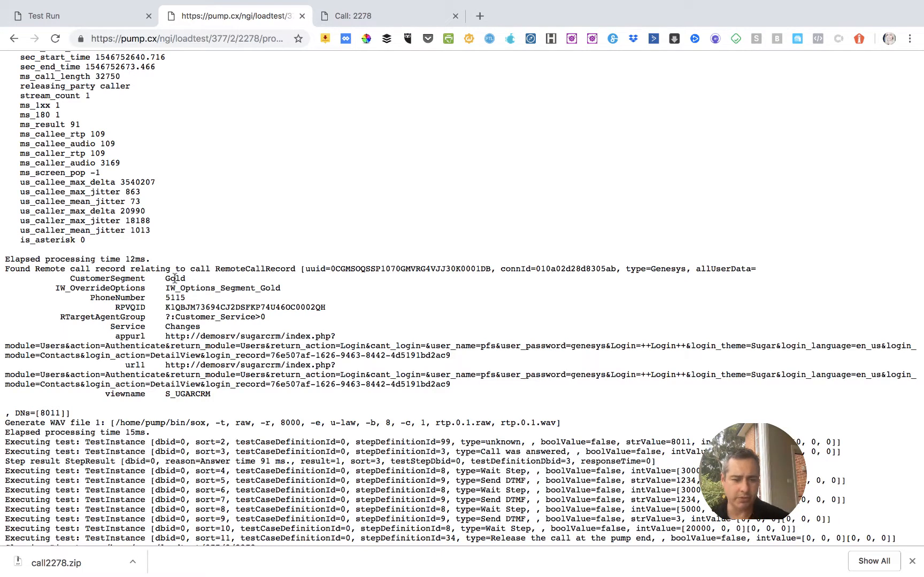
double_click(114, 275)
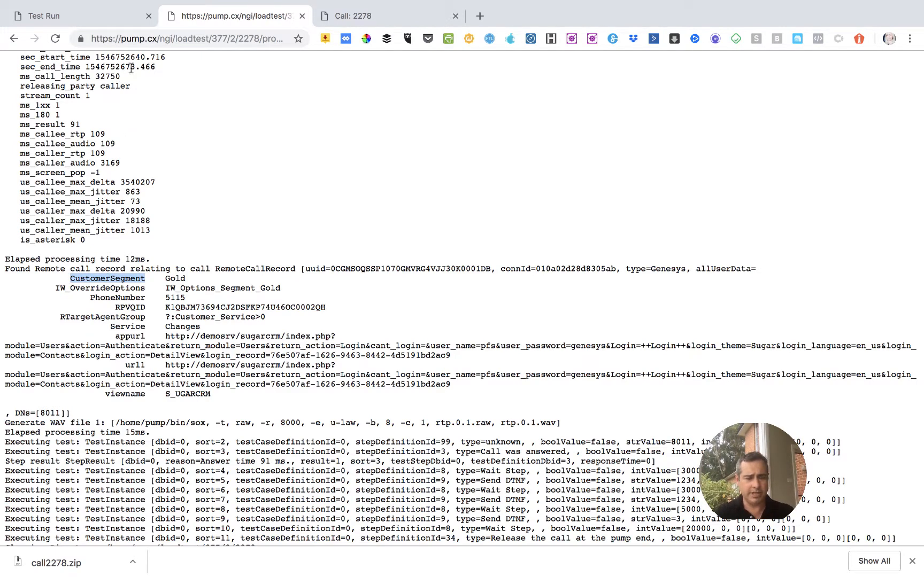
Go back to the test cases, open Demo Test Case - 8011 Changes, and review its test steps and Gherkin script.
left_click(107, 16)
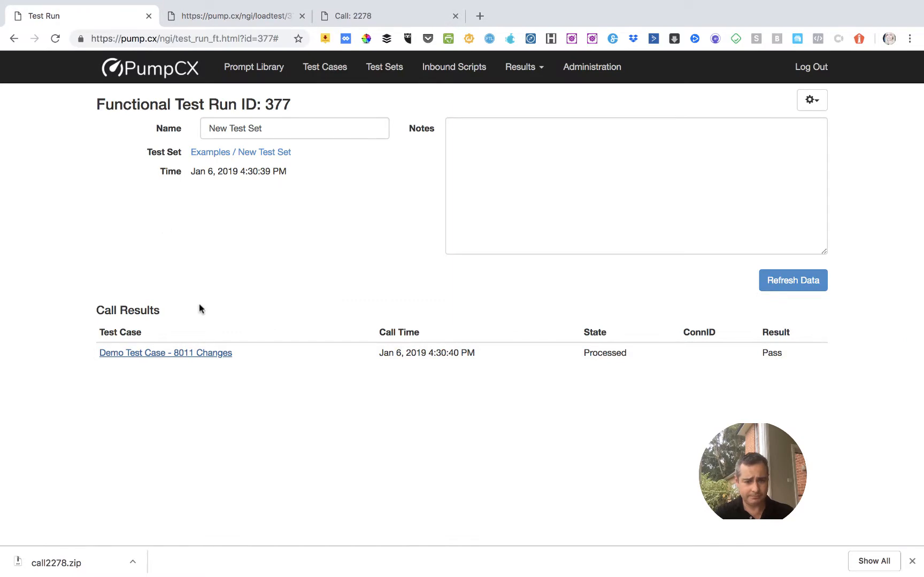
left_click(324, 68)
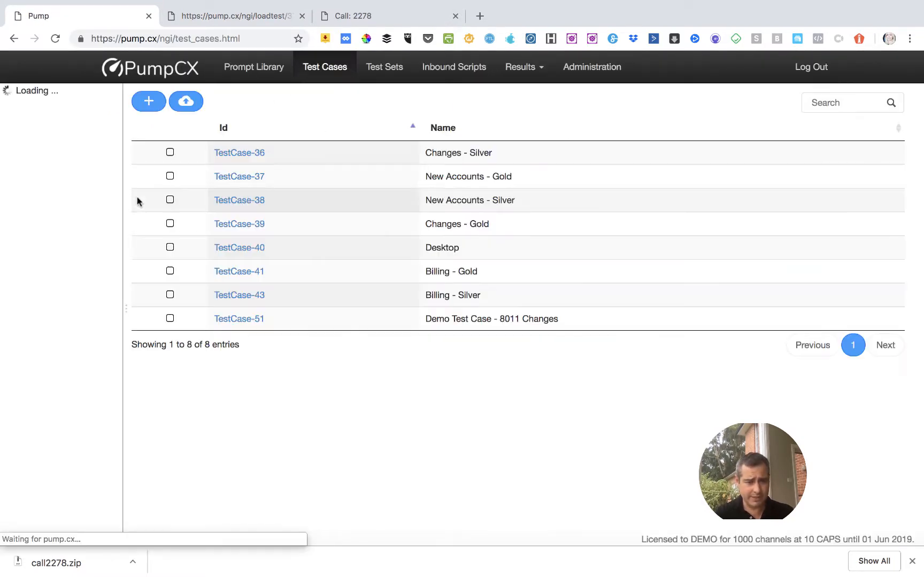
left_click(242, 319)
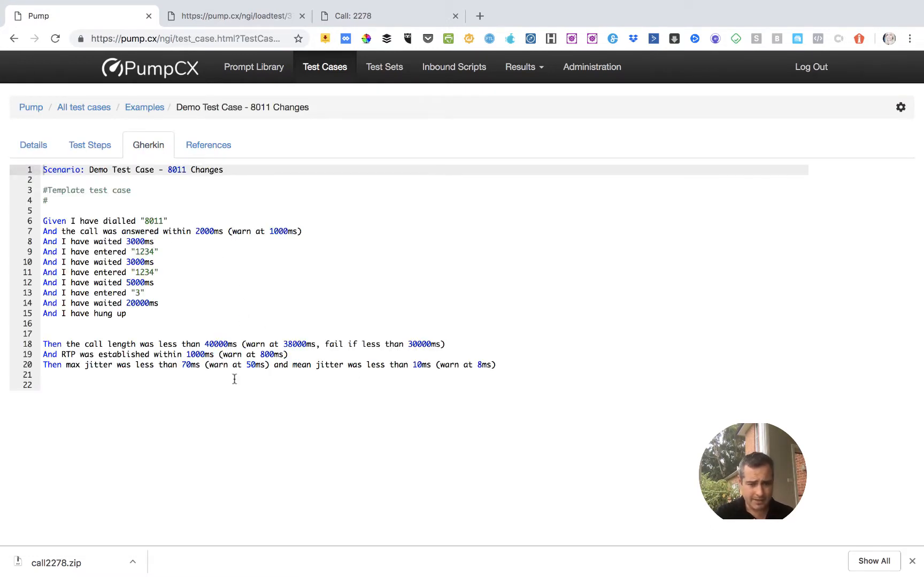
left_click_drag(177, 375, 91, 151)
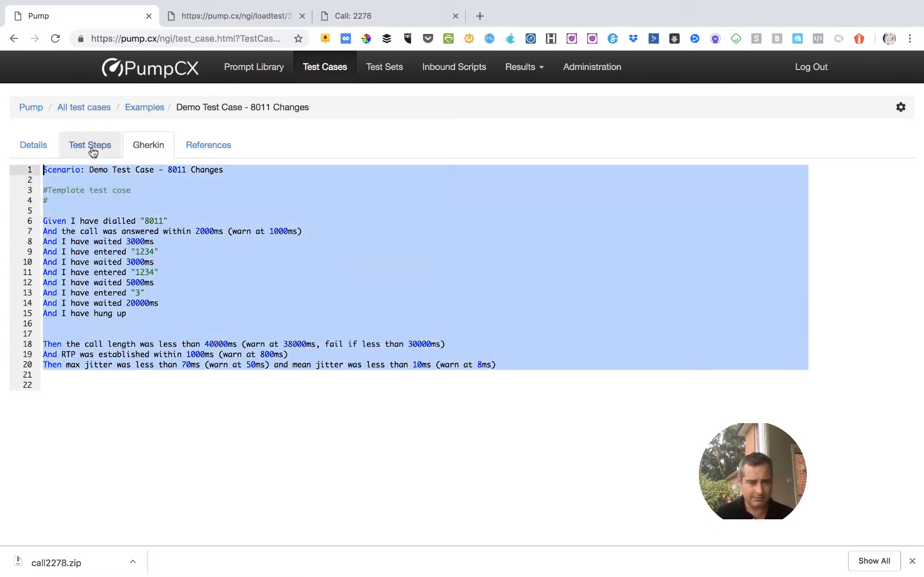
left_click(99, 148)
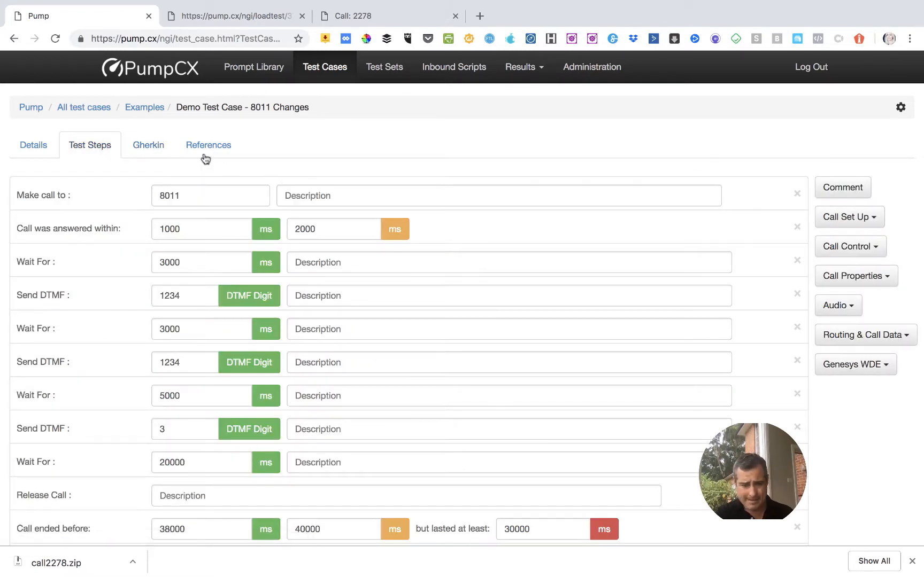
left_click(159, 144)
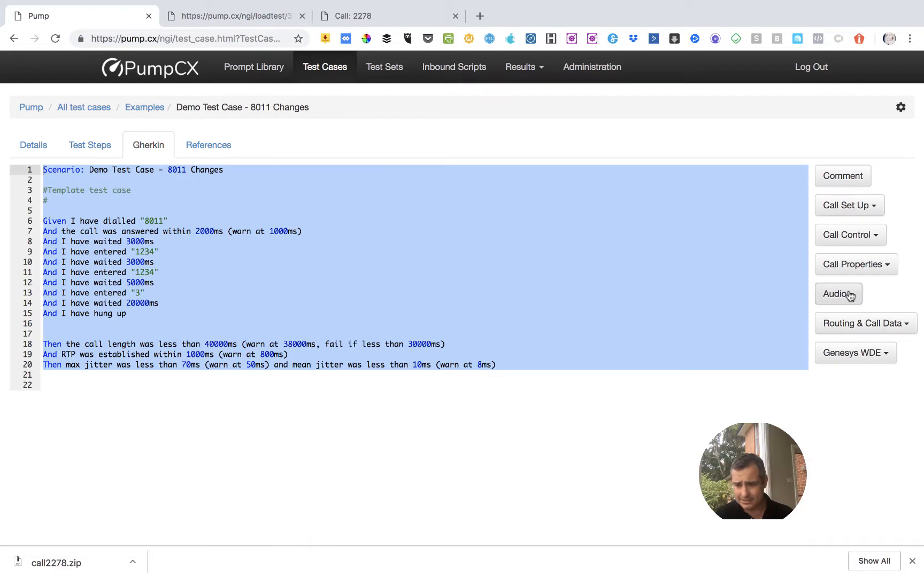
Add a User data present check on line 22 of the script, matching CustomerSegment to "Gold".
left_click(856, 328)
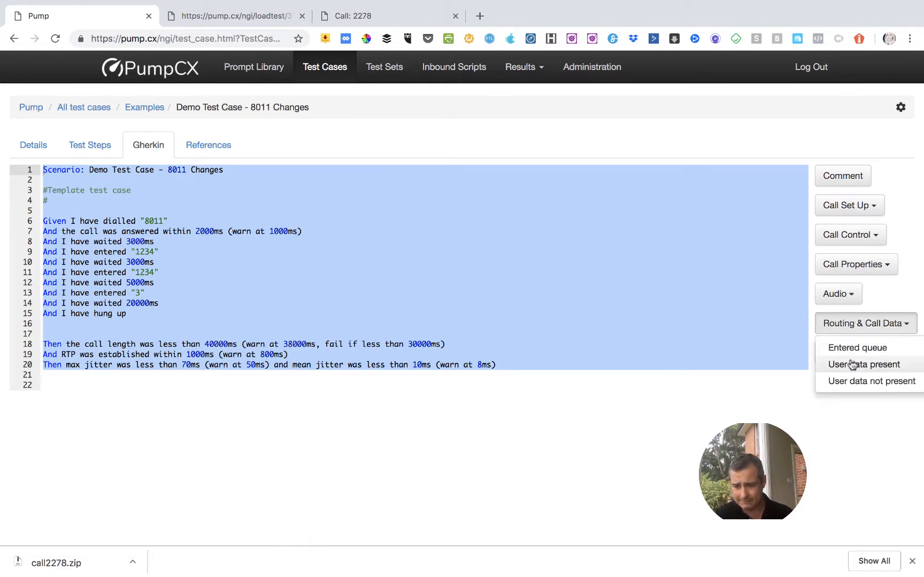
left_click(560, 385)
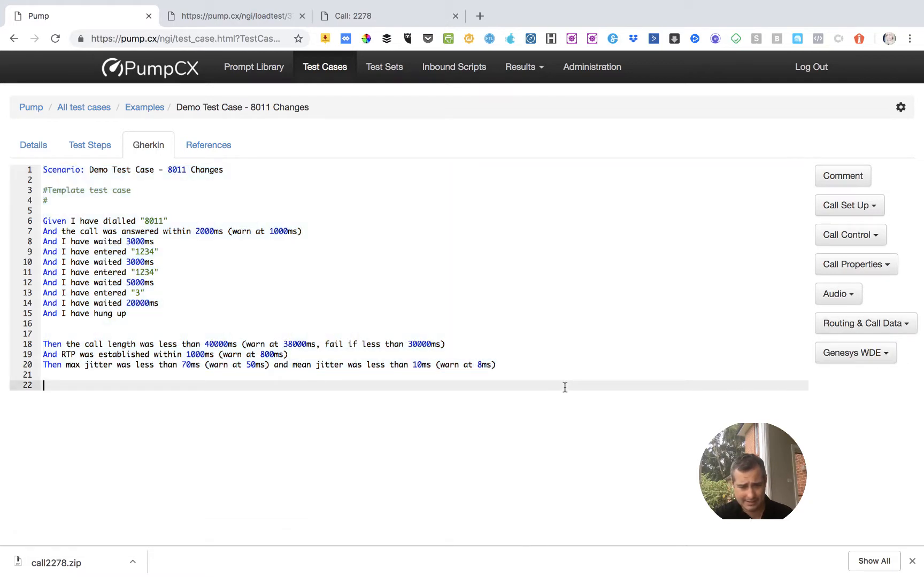
left_click(839, 332)
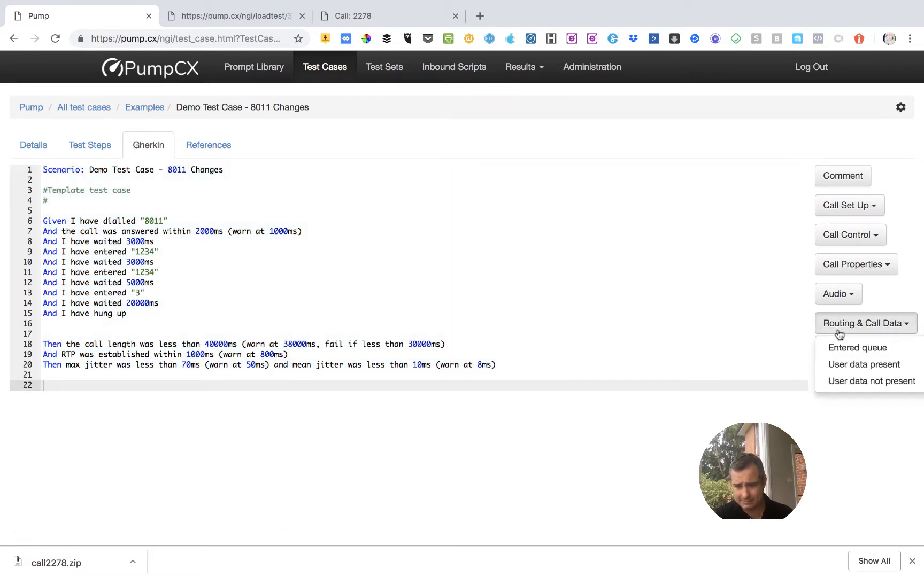
left_click(844, 368)
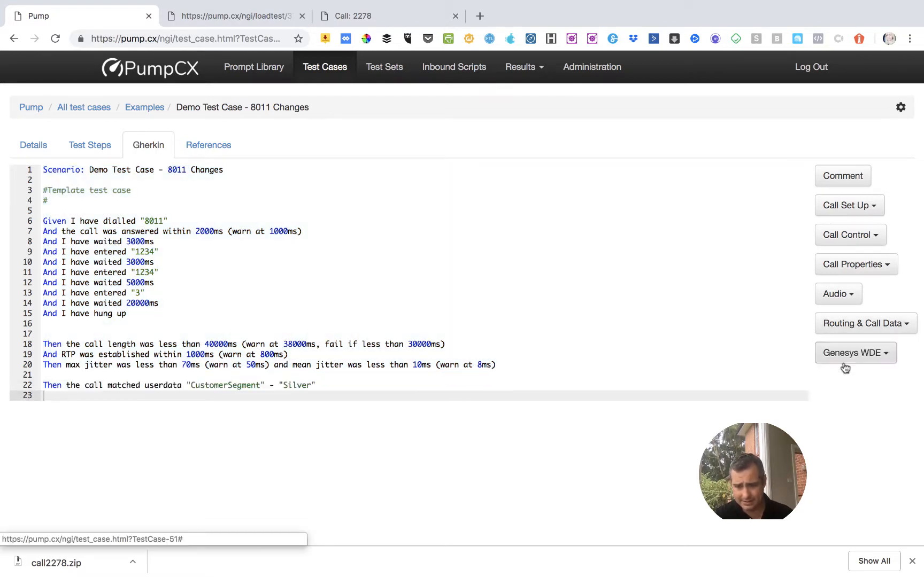
double_click(241, 385)
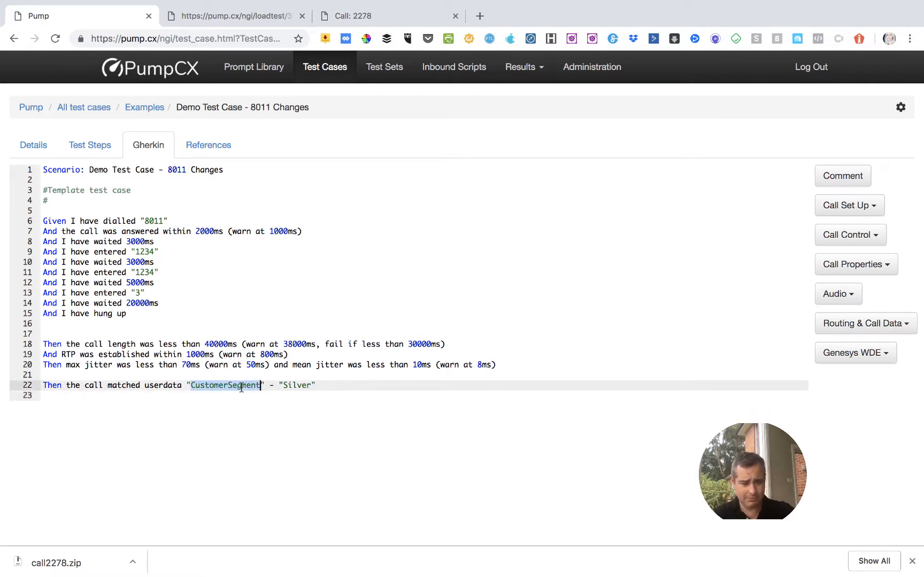
double_click(299, 386)
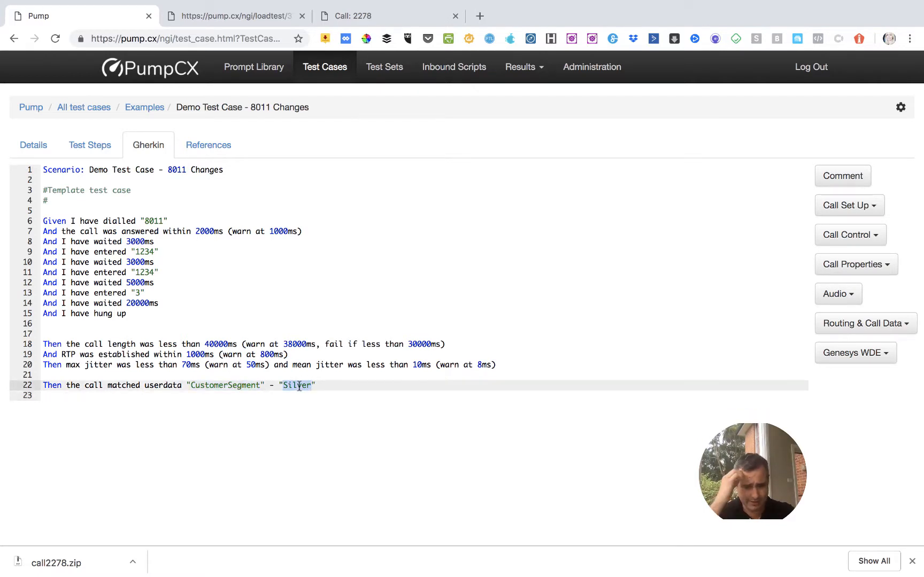
type("Gold")
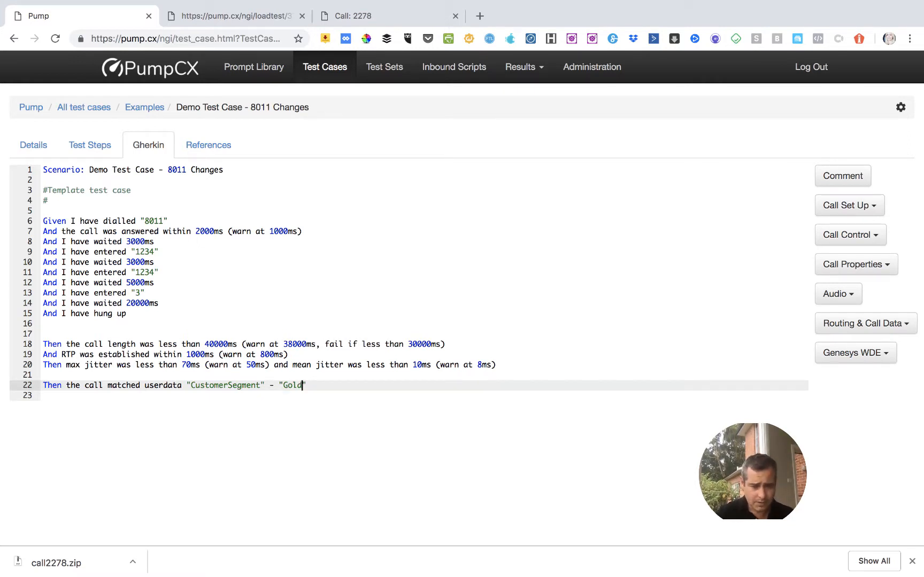
key("Left")
key("Down")
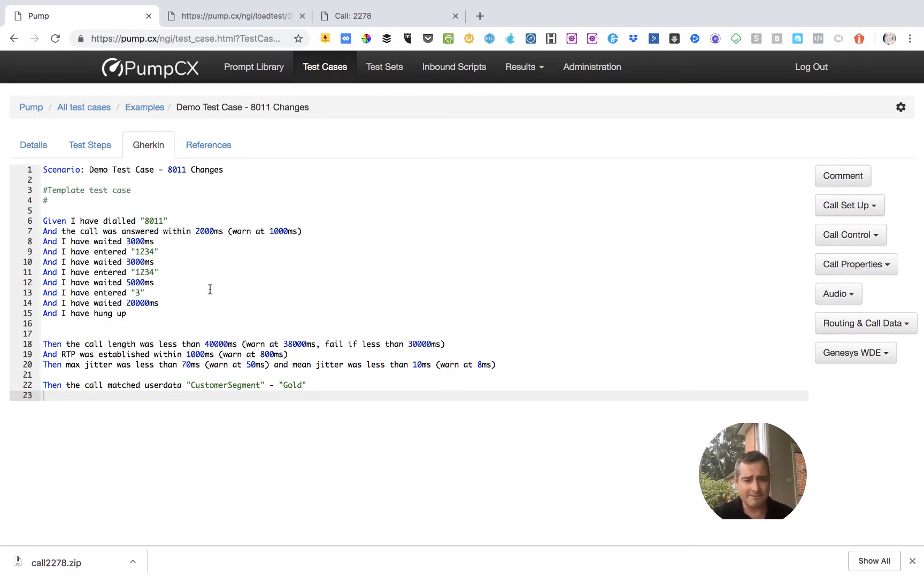
Open the processing log from the other call 2278 page and look up the Service entry in the user data.
left_click(343, 20)
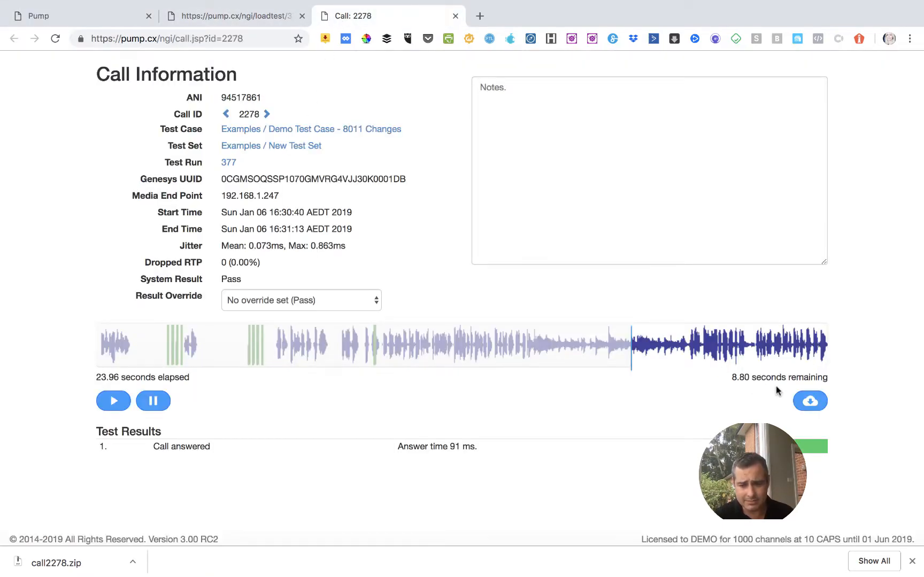
left_click(808, 399)
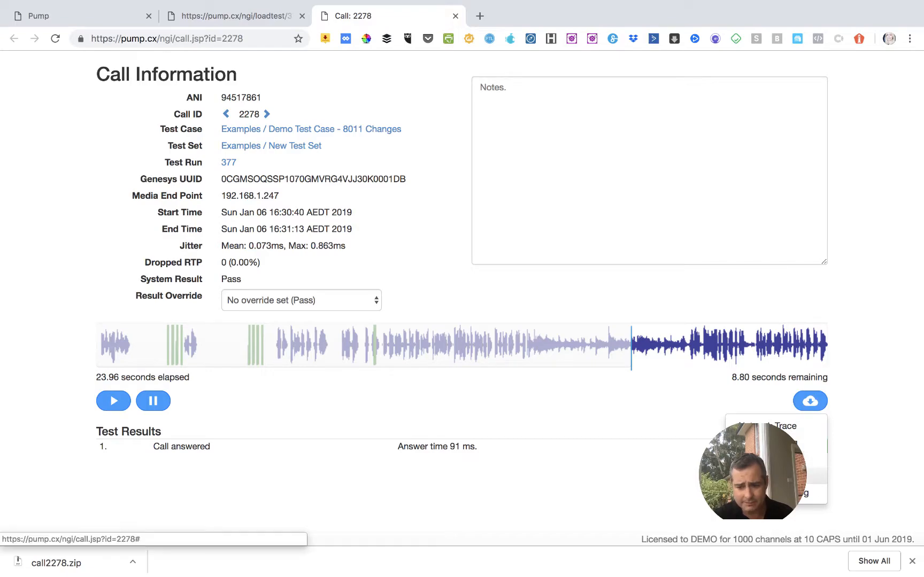
scroll(296, 362, "down", 3)
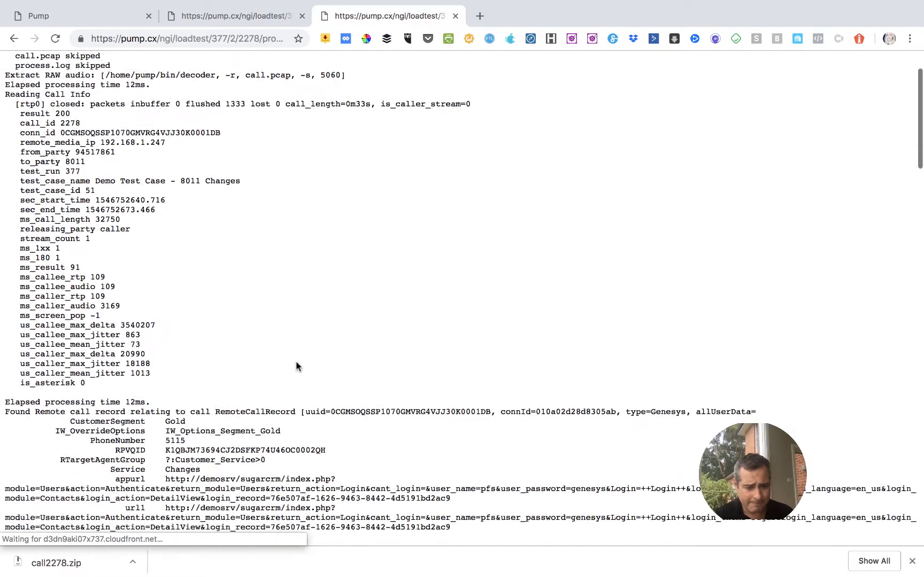
scroll(296, 366, "down", 3)
double_click(124, 378)
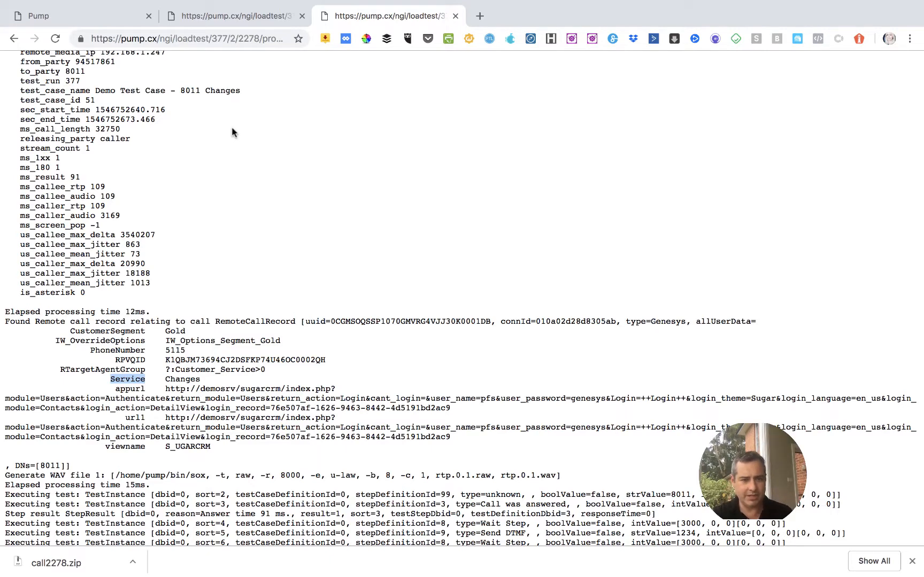
Return to the test case script and duplicate the CustomerSegment userdata check from line 22 onto line 23.
left_click(89, 14)
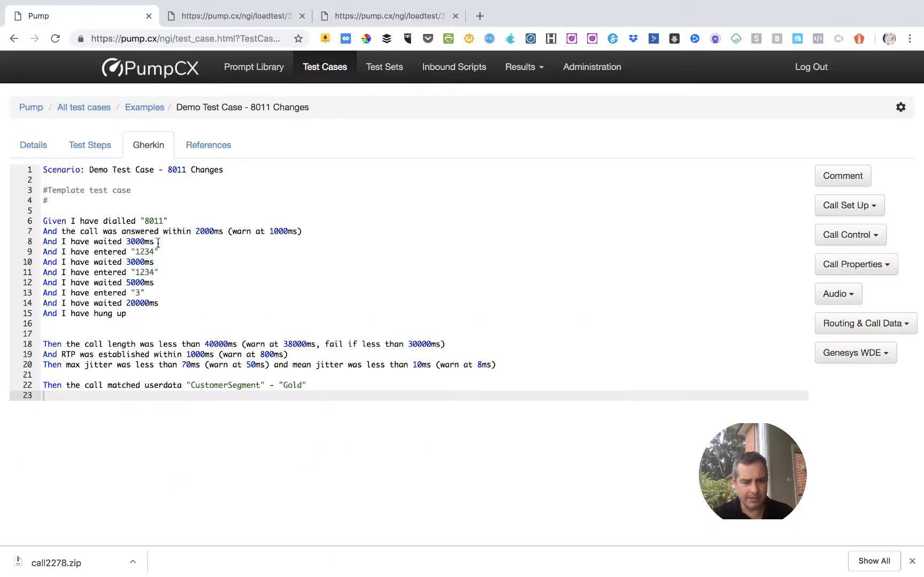
left_click(44, 384)
key("shift+Down")
key("ctrl+c")
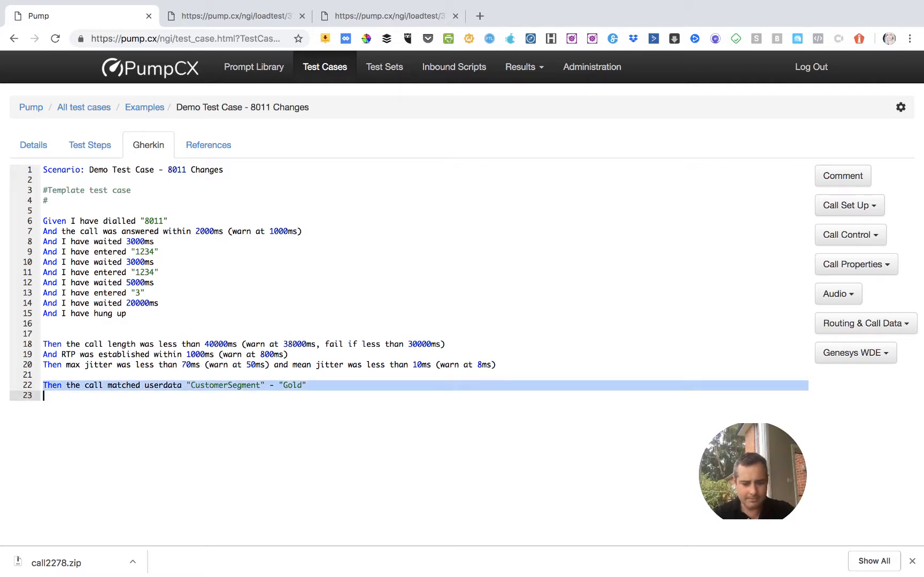
key("Down")
key("ctrl+v")
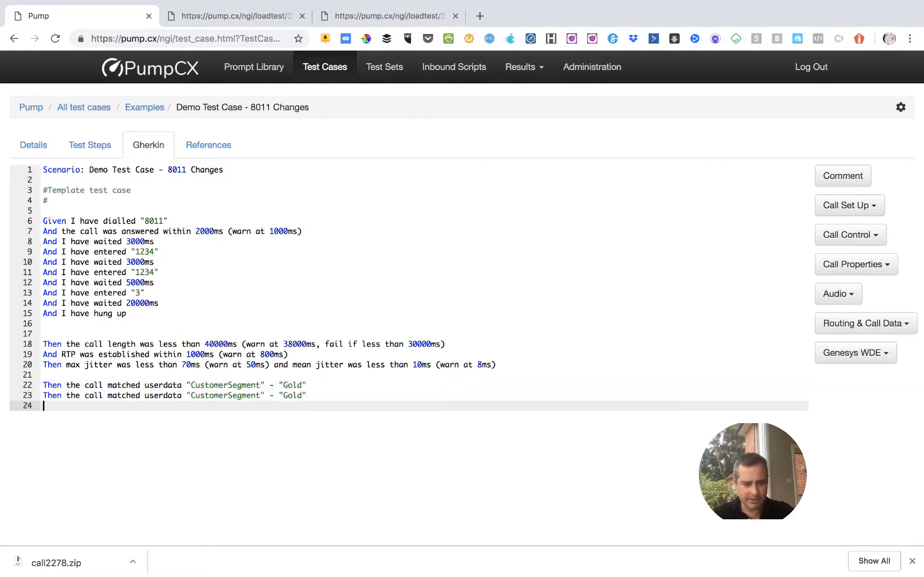
Change the duplicated userdata check on line 23 to match key "Service" with value "Changes".
double_click(292, 395)
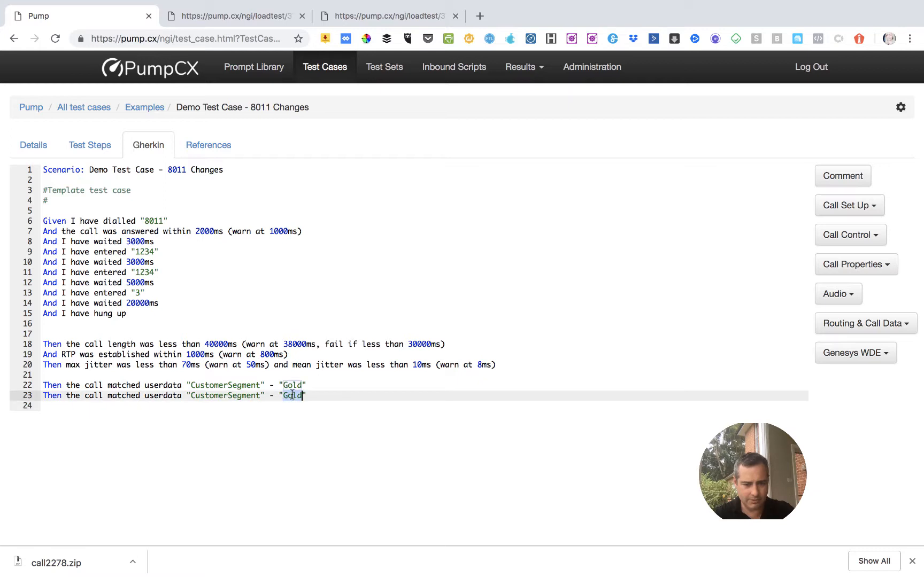
type("Changes")
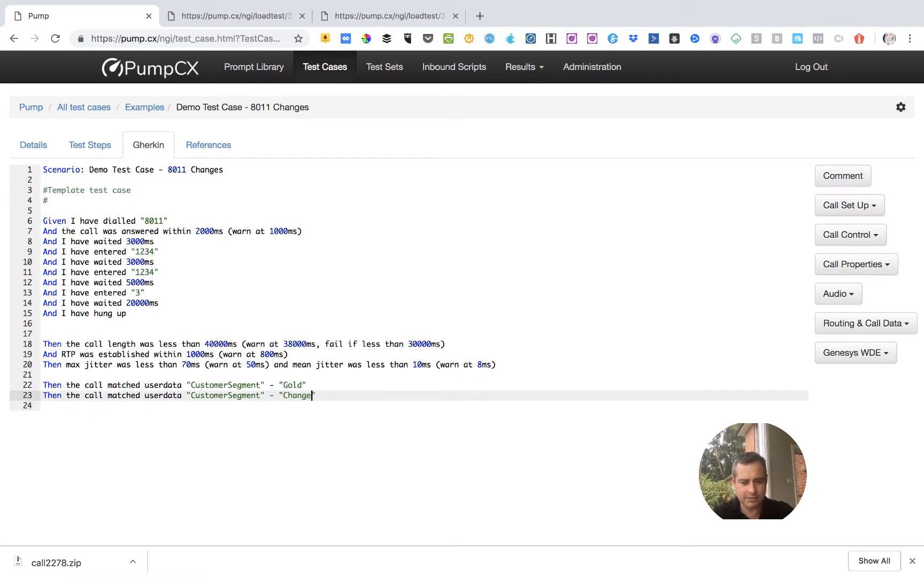
double_click(235, 396)
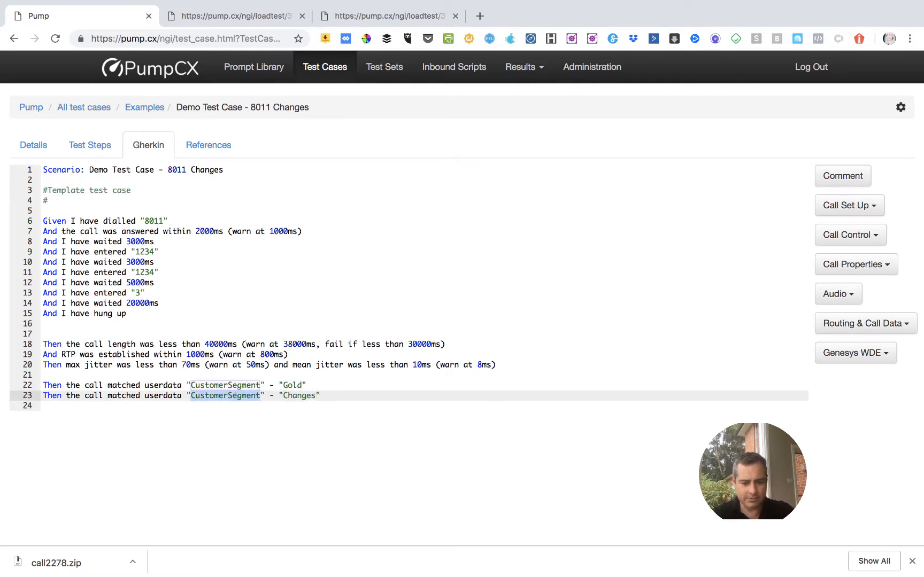
type("Service")
key("Down")
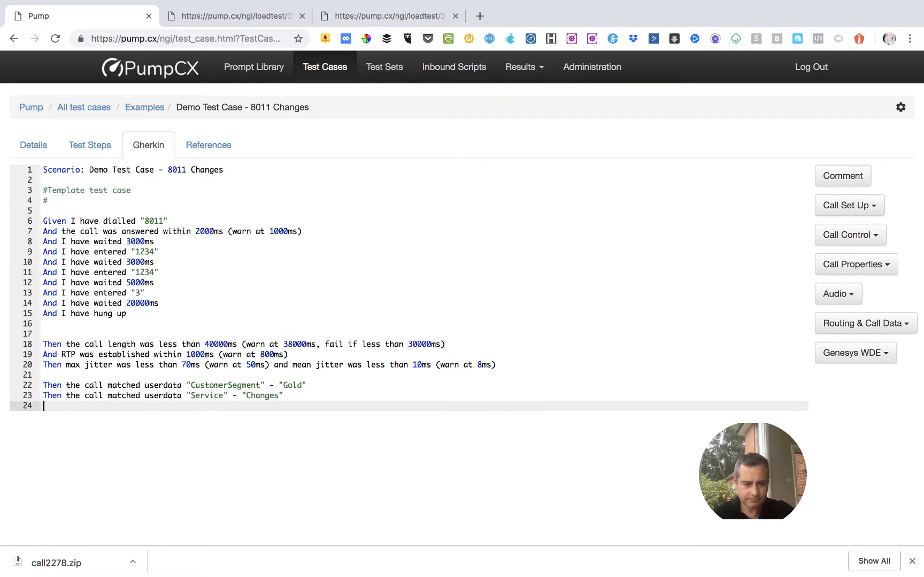
key("Return")
type("Tehn")
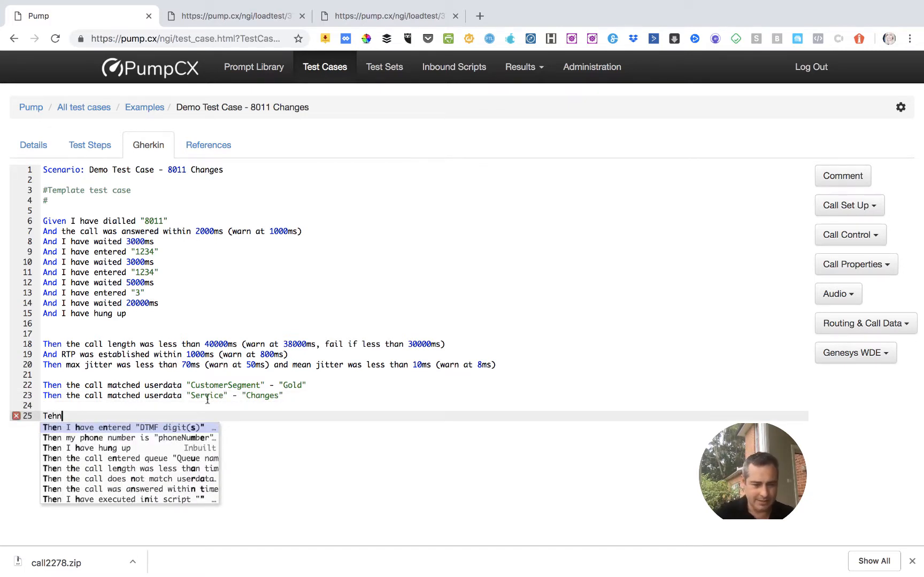
key("BackSpace")
key("BackSpace")
key("BackSpace")
type("hen")
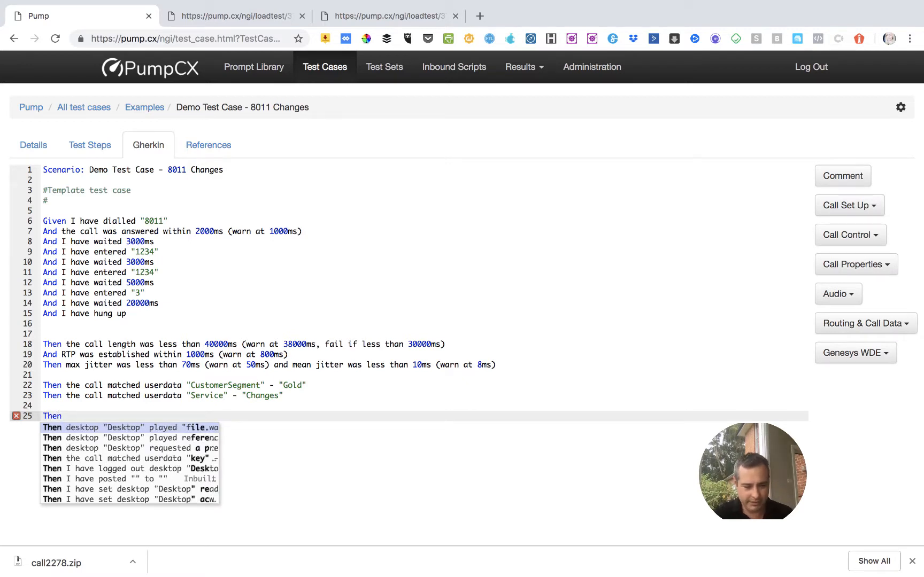
key("Left")
key("Left")
key("Left")
key("Escape")
type("==")
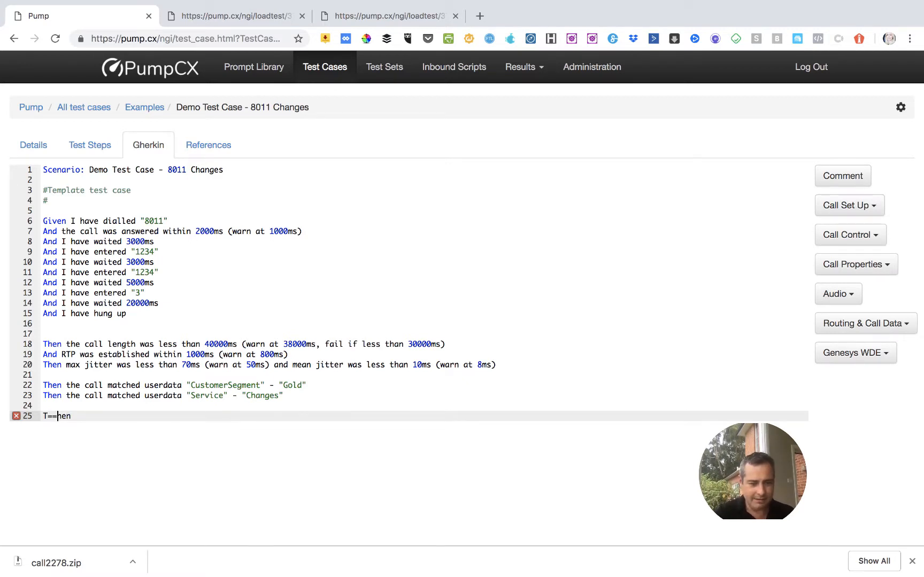
key("Up")
key("Up")
key("Up")
key("Down")
key("Down")
key("Down")
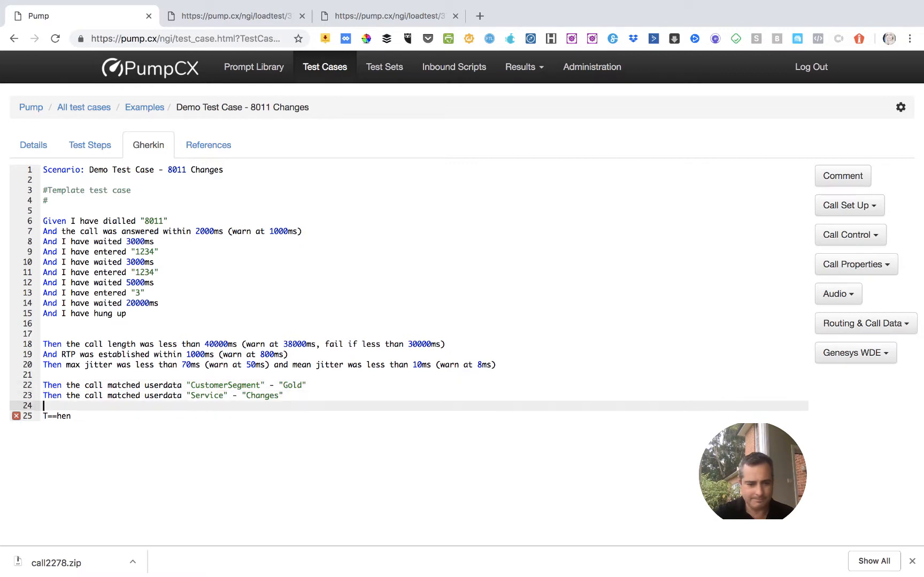
key("Right")
key("Right")
key("Right")
key("Right")
key("Right")
key("Right")
key("BackSpace")
key("BackSpace")
key("BackSpace")
key("BackSpace")
key("BackSpace")
key("BackSpace")
key("BackSpace")
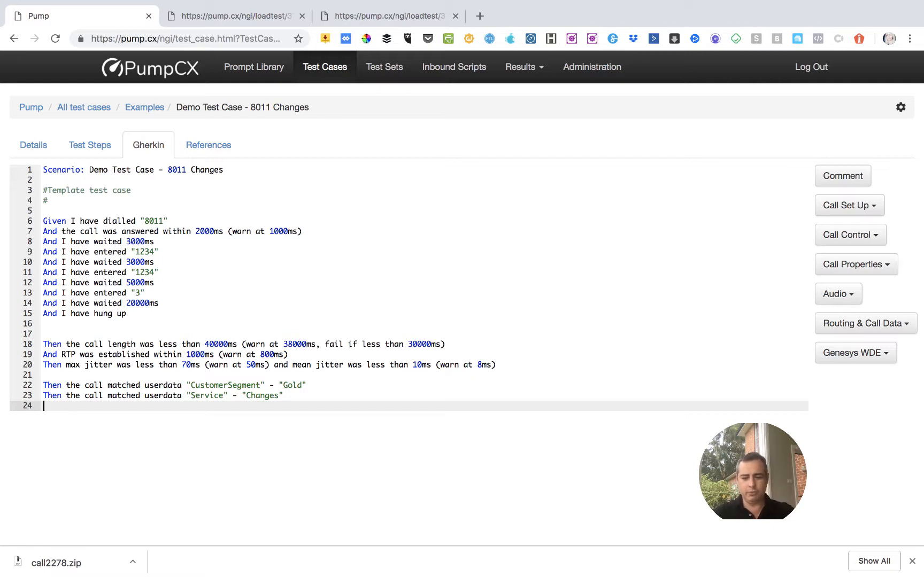
key("shift+Up")
key("ctrl+c")
key("ctrl+v")
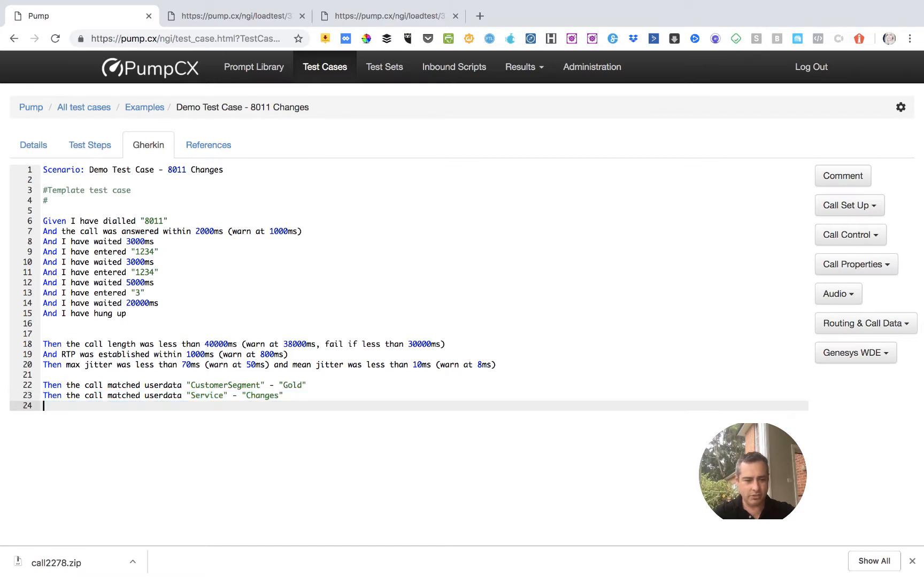
key("ctrl+v")
key("shift+Up")
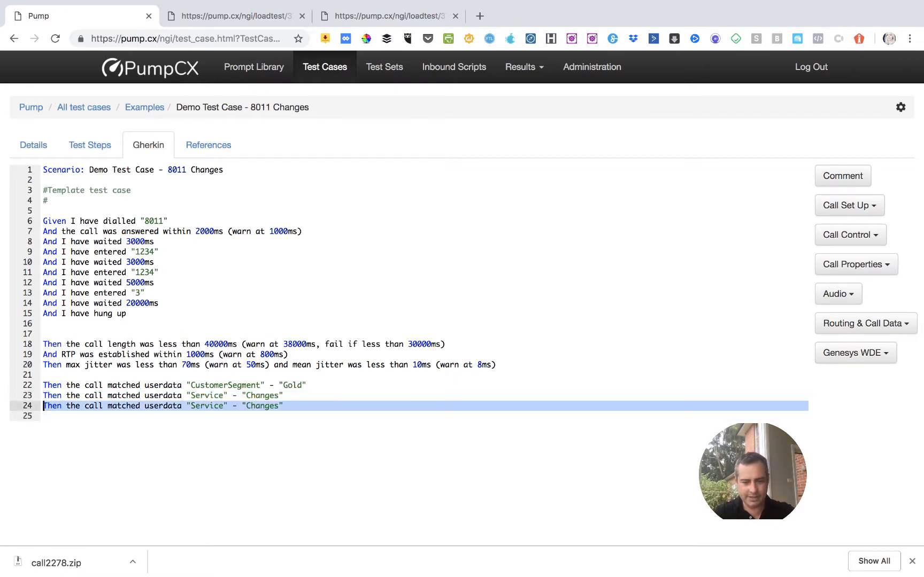
key("BackSpace")
type("then a")
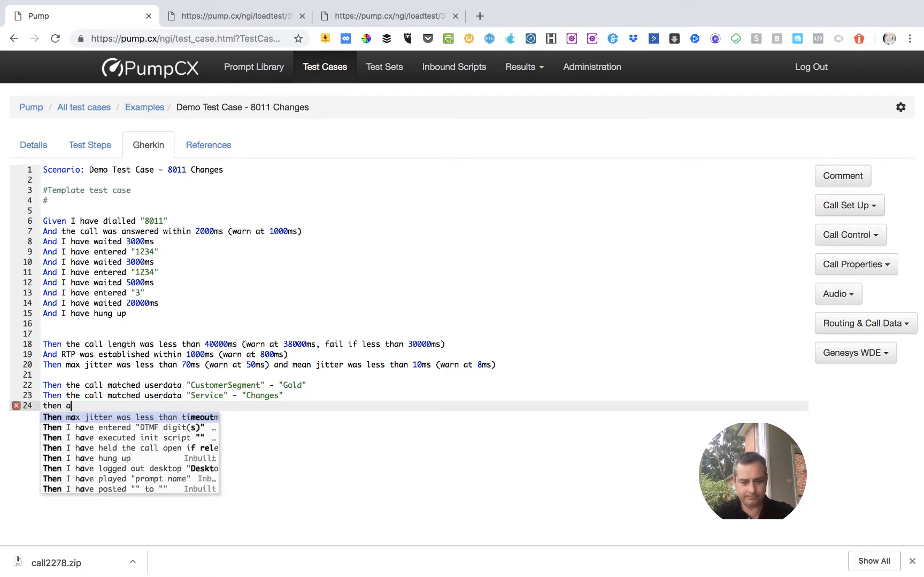
key("BackSpace")
type("mst")
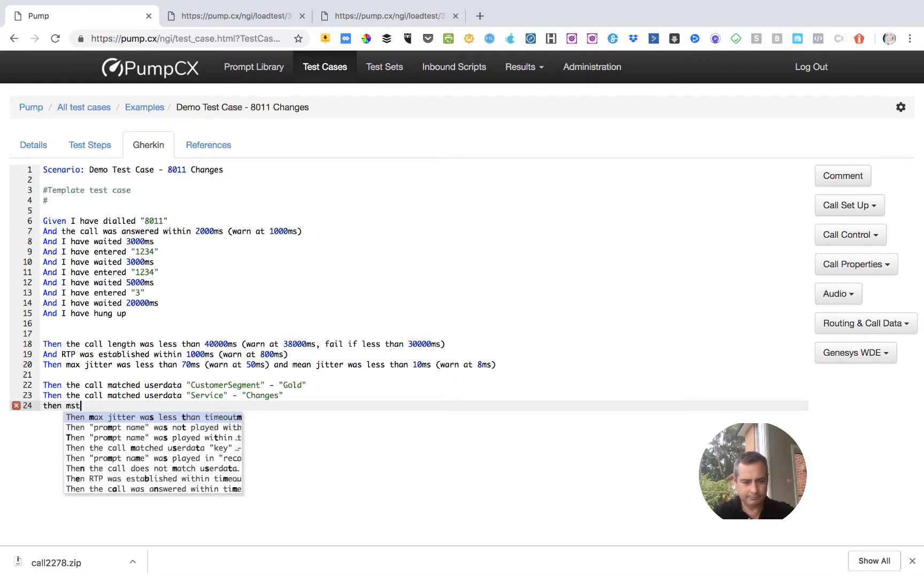
type("tched")
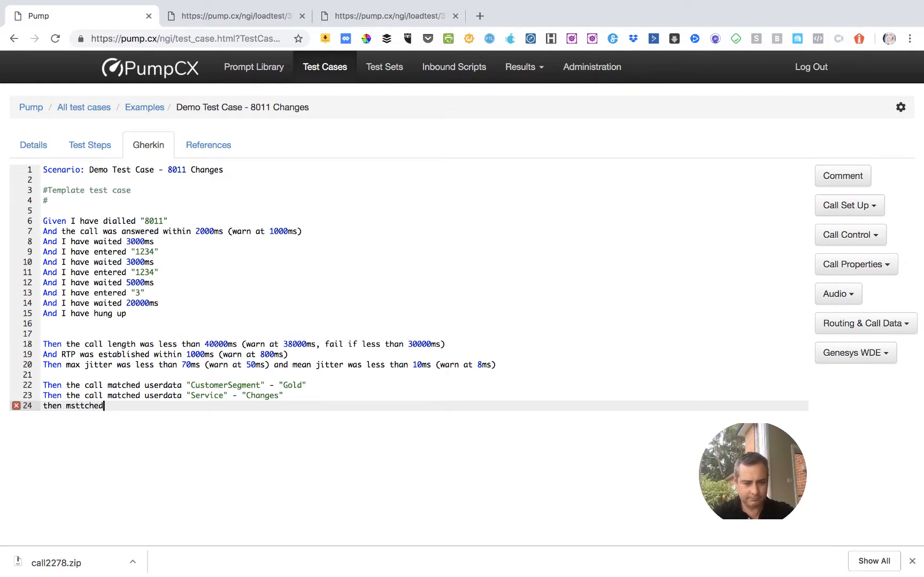
key("BackSpace")
key("BackSpace")
key("BackSpace")
key("BackSpace")
key("BackSpace")
key("BackSpace")
key("BackSpace")
key("BackSpace")
key("shift+Home")
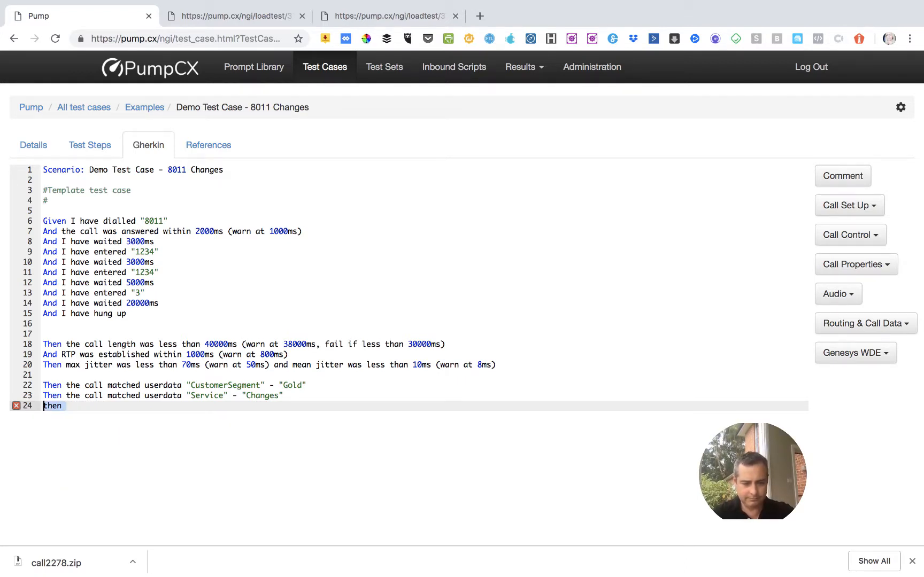
Insert a "Then the call does not match userdata" statement on line 24 using the script's autocomplete suggestions.
type("then mat")
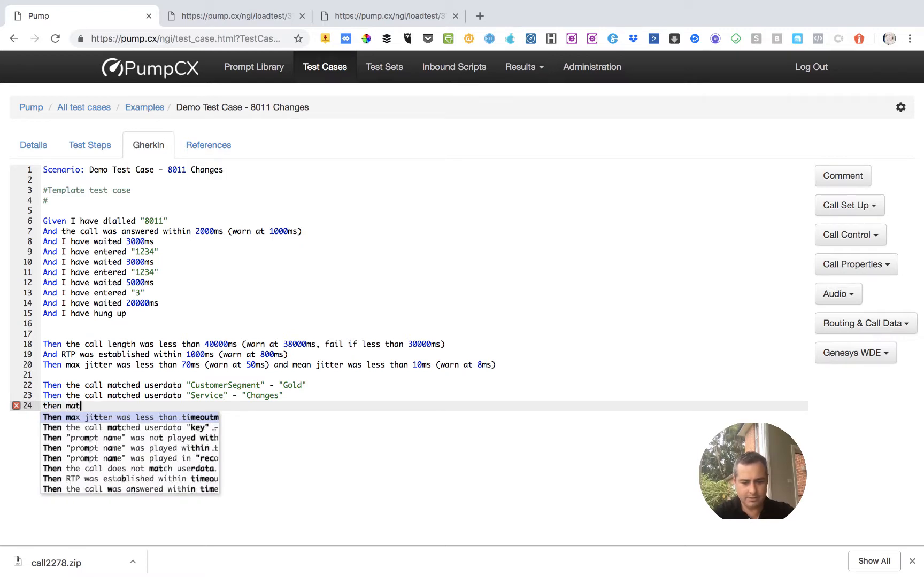
type("che")
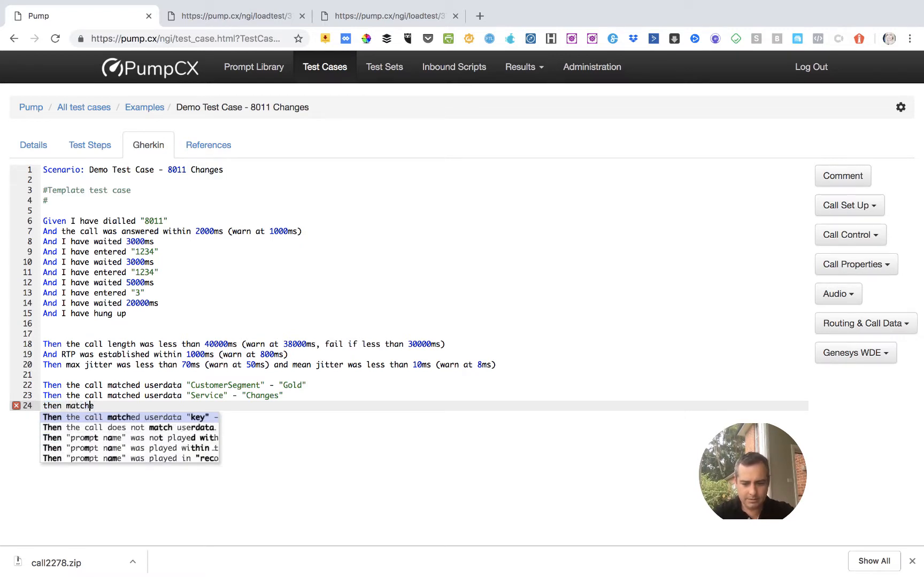
key("Down")
key("Return")
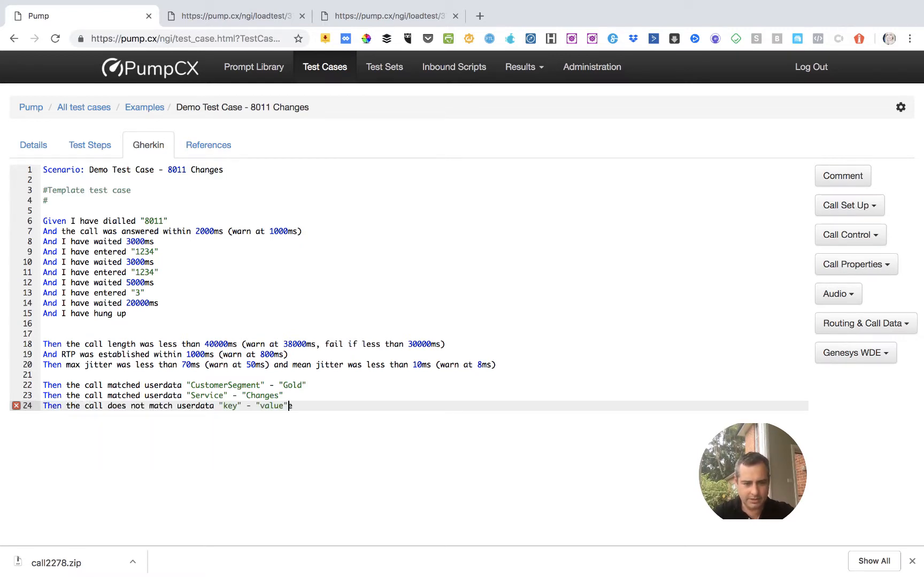
double_click(199, 396)
key("ctrl+c")
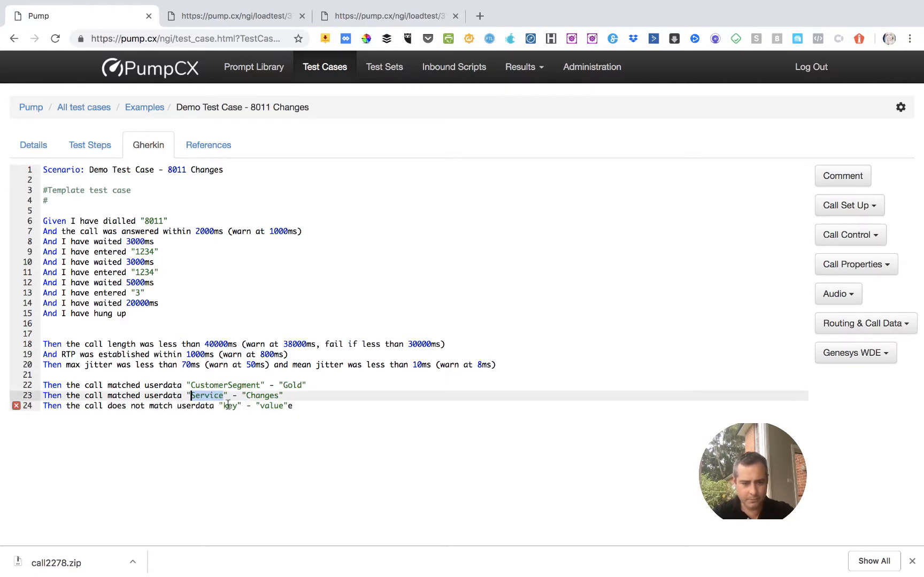
double_click(228, 405)
key("ctrl+v")
double_click(239, 405)
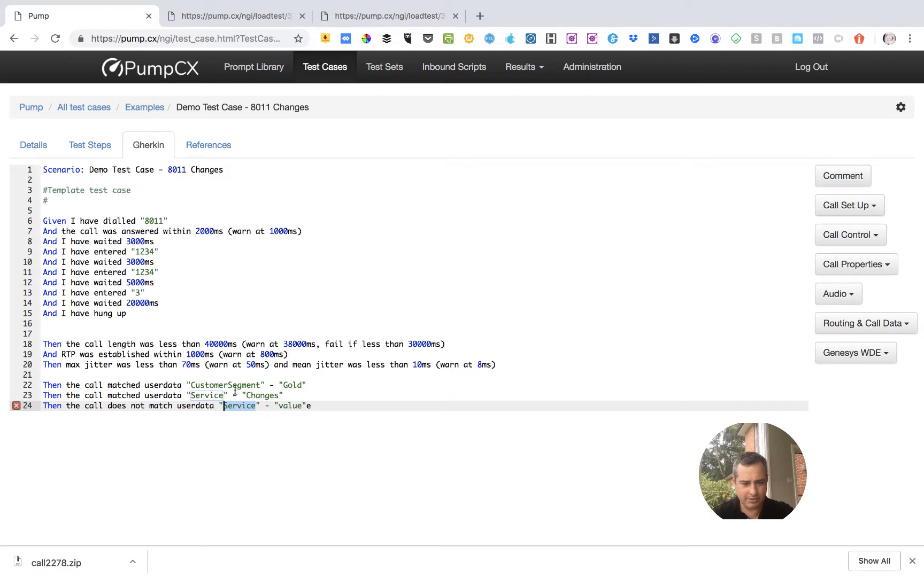
Set the key of the "does not match userdata" check on line 24 to CustomerSegment, copied from line 22.
double_click(235, 385)
key("ctrl+c")
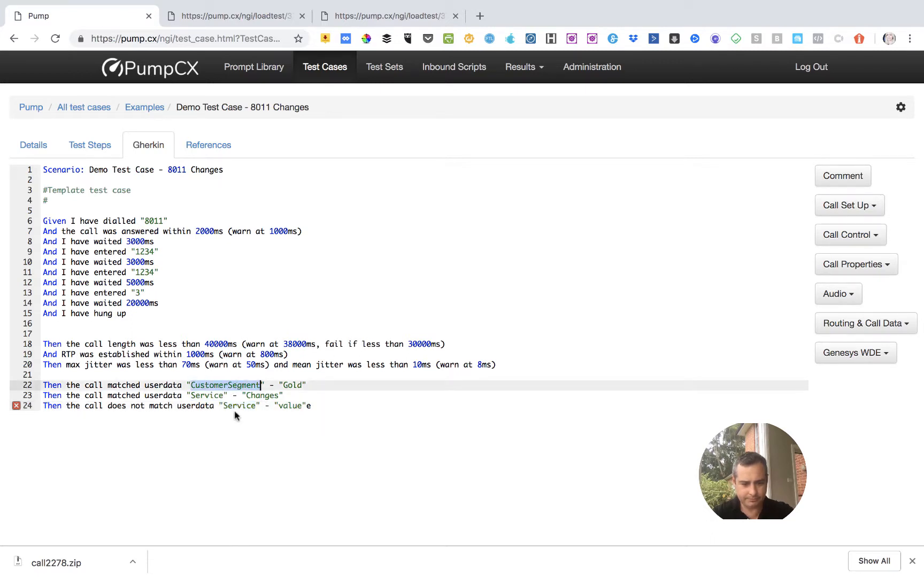
double_click(235, 405)
key("ctrl+v")
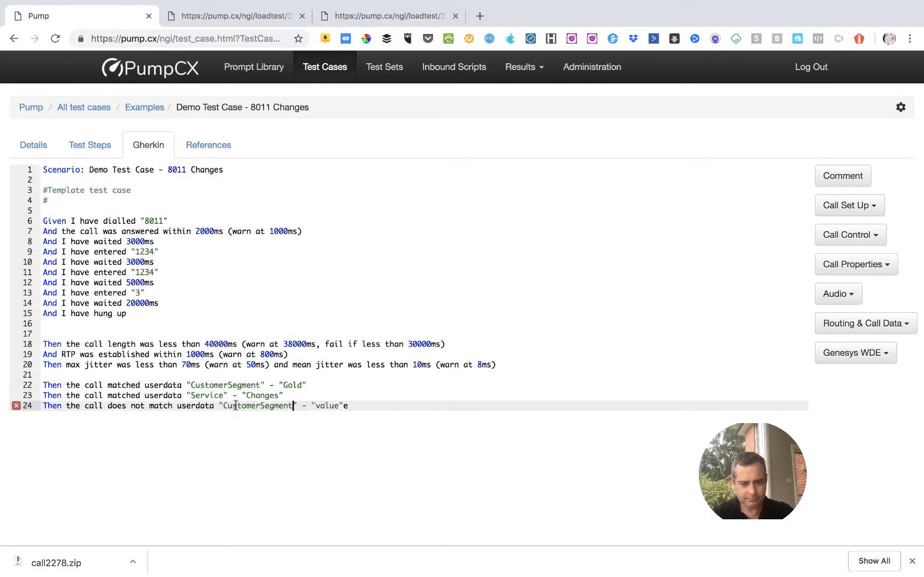
Set the value of the line 24 check to "Silver", removing the stray characters after the closing quote.
left_click(316, 406)
left_click(353, 405, "shift")
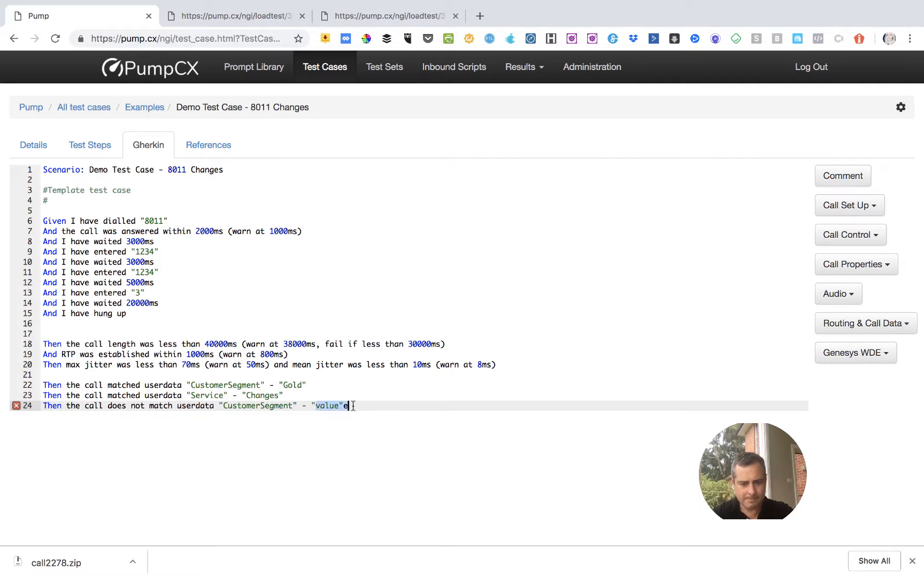
type("Silver\"")
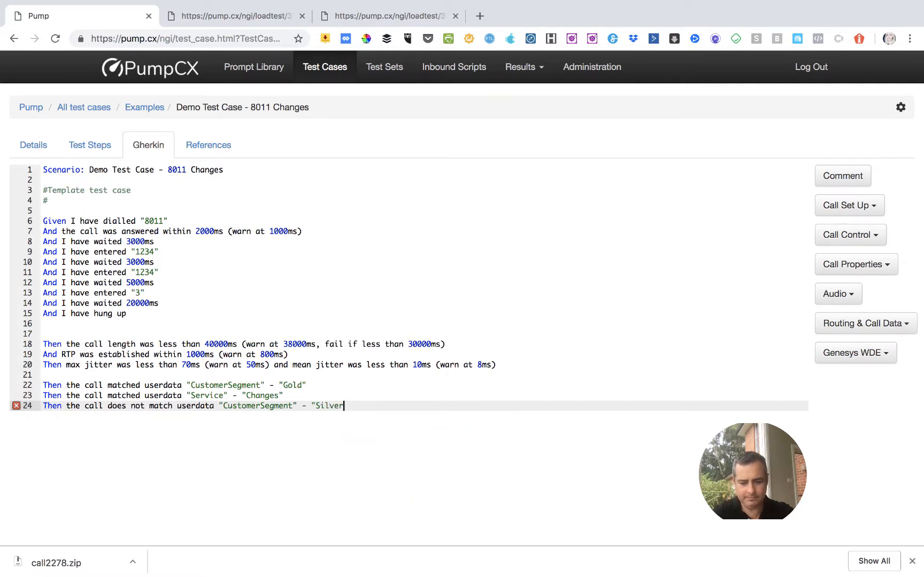
key("BackSpace")
key("BackSpace")
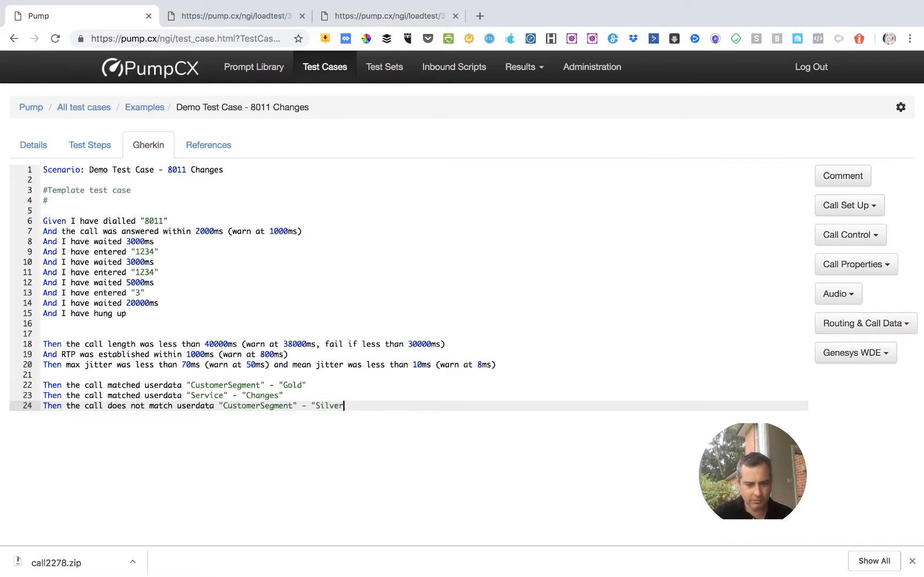
left_click(301, 397)
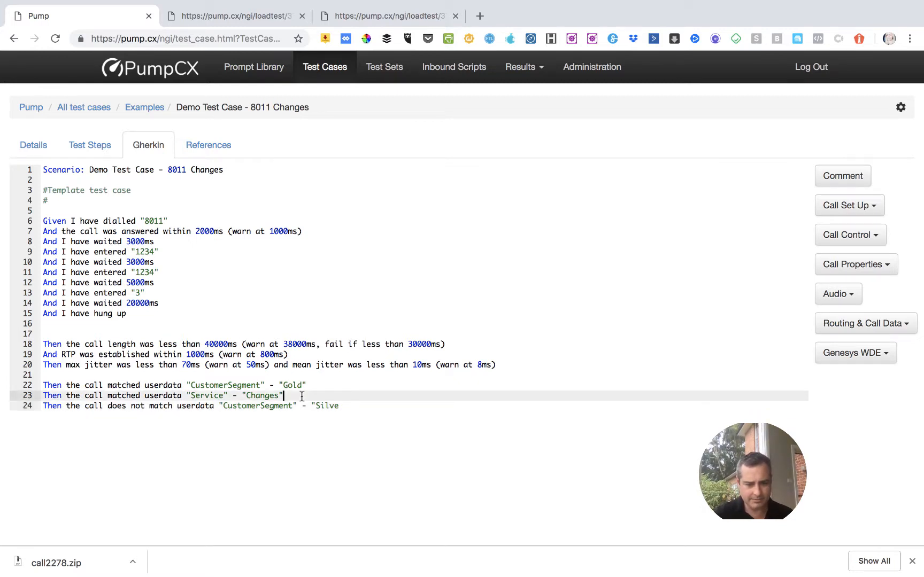
left_click(340, 402)
type("r\" a")
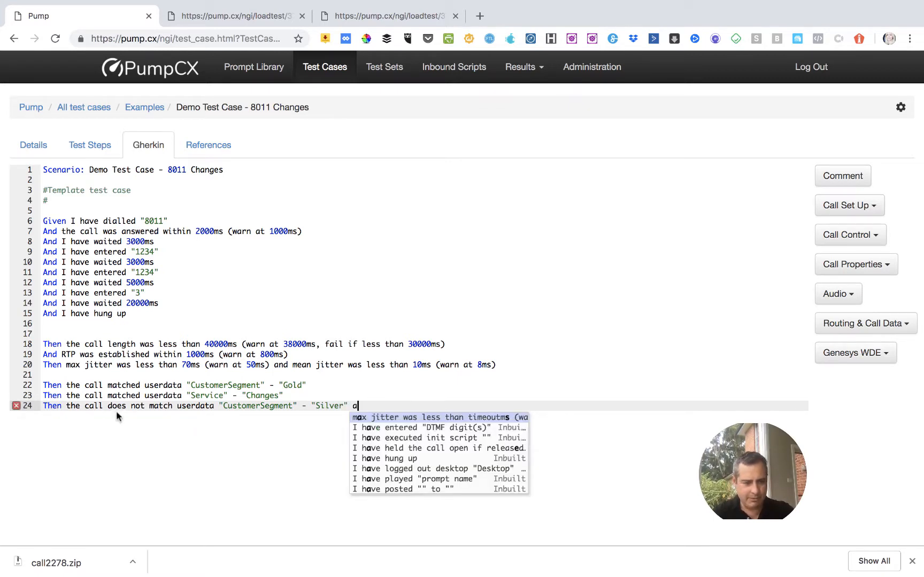
mouse_move(16, 408)
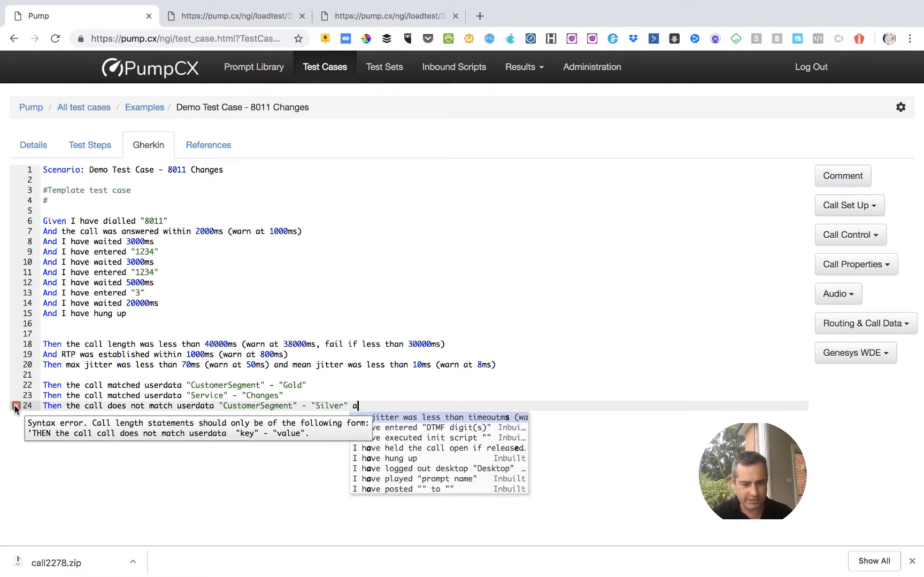
key("BackSpace")
key("BackSpace")
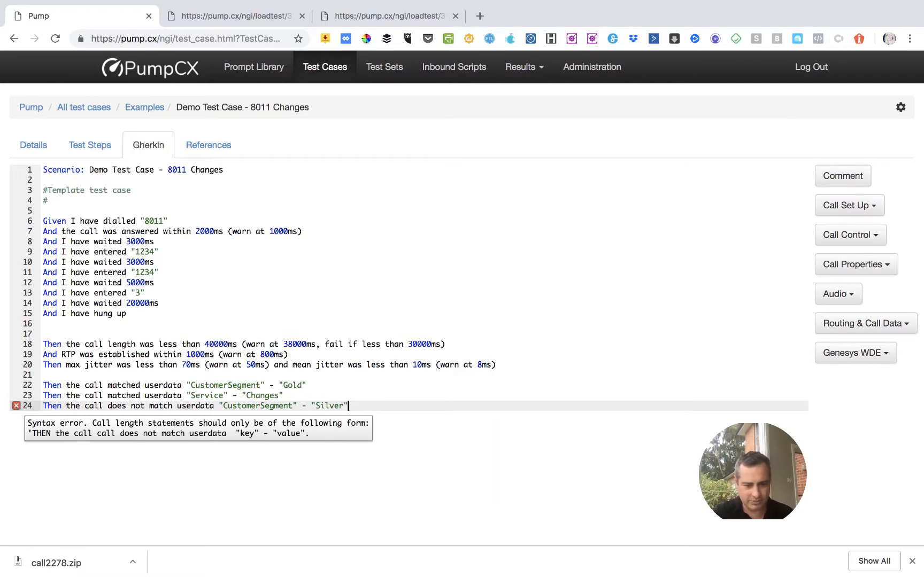
Add two empty lines after the "Silver" check on line 24 of the script.
left_click(356, 387)
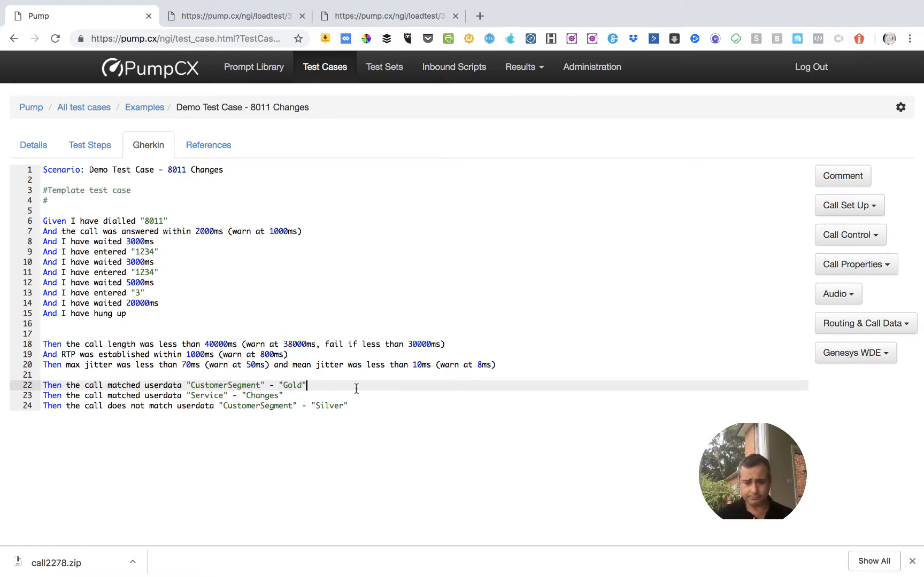
key("Down")
key("Down")
key("Right")
key("Right")
key("Right")
key("Right")
key("Right")
key("Right")
key("Right")
key("Right")
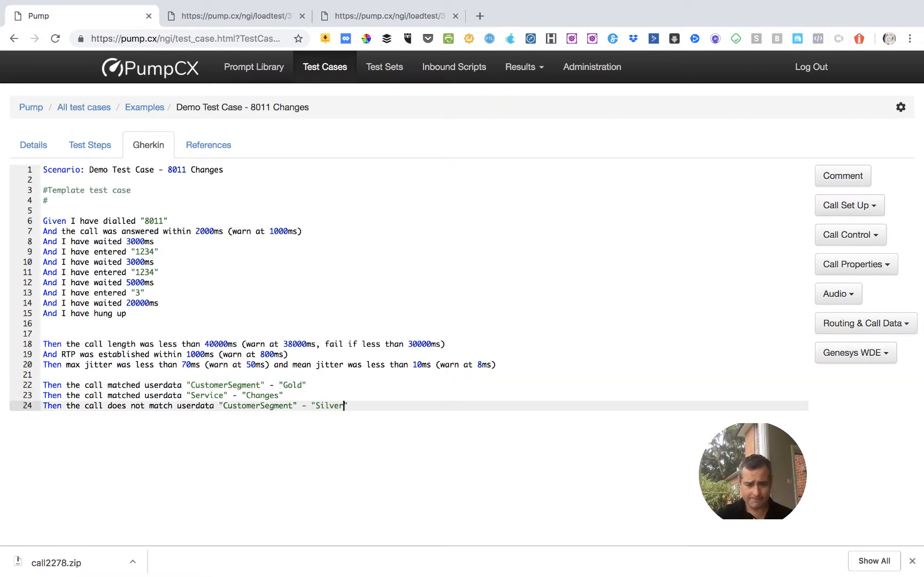
key("Right")
key("Return")
key("Return")
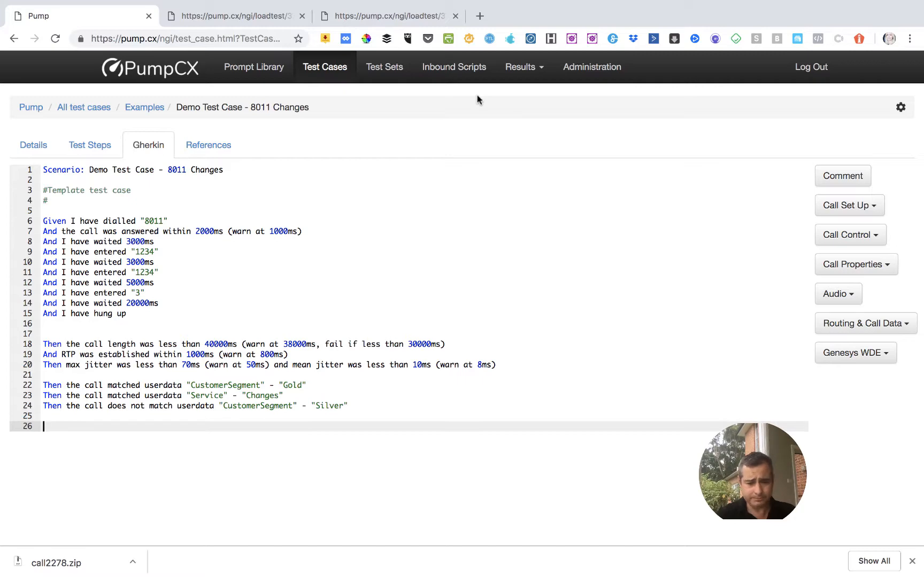
Return to the call 2278 details and select the opening spoken phrase, about 1.47 seconds, on the waveform for prompt extraction.
left_click(393, 18)
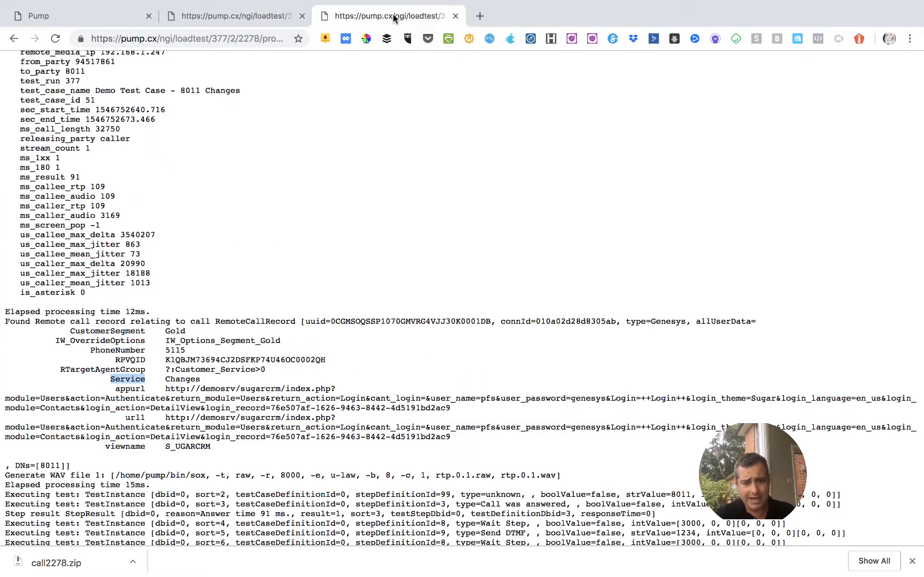
left_click(11, 41)
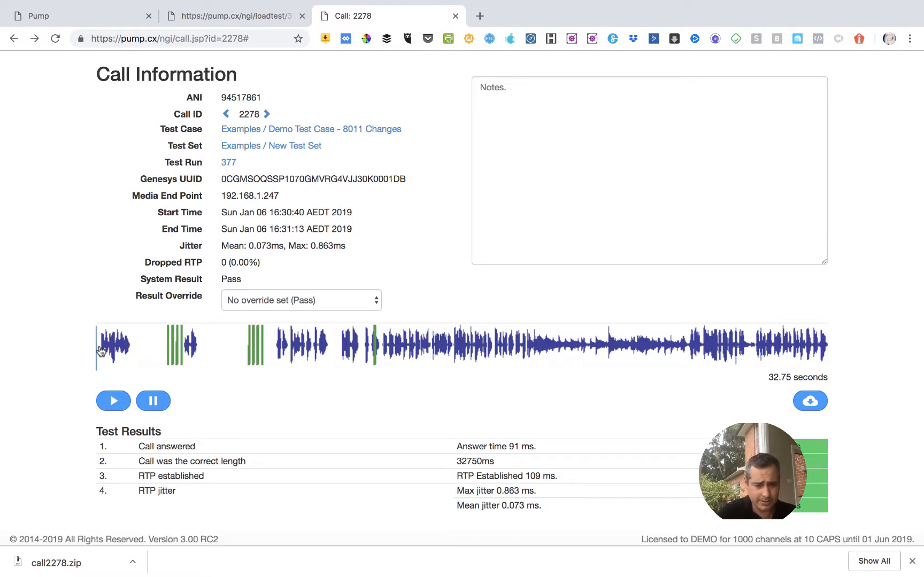
left_click_drag(101, 351, 131, 350)
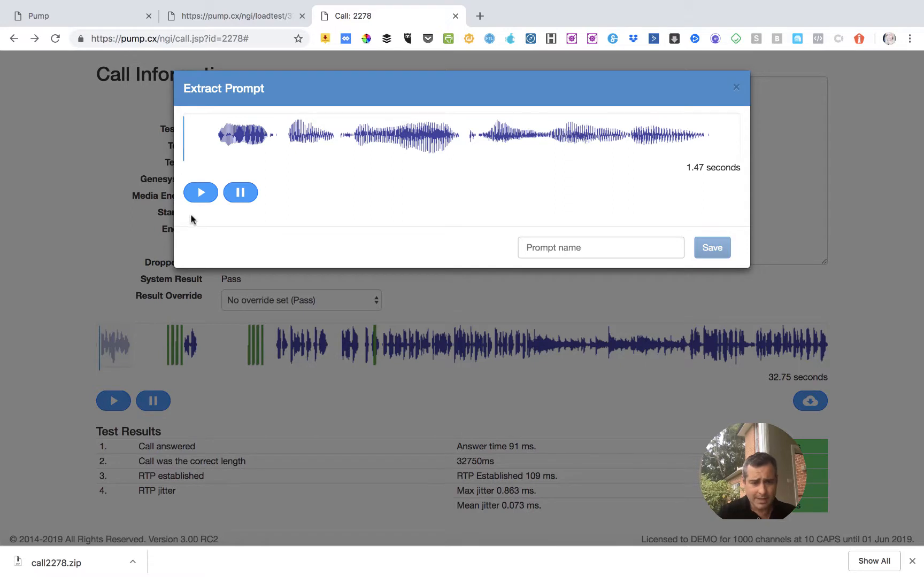
Name the extracted audio prompt PleaseEnter, correcting the capital L, and save it.
left_click(554, 245)
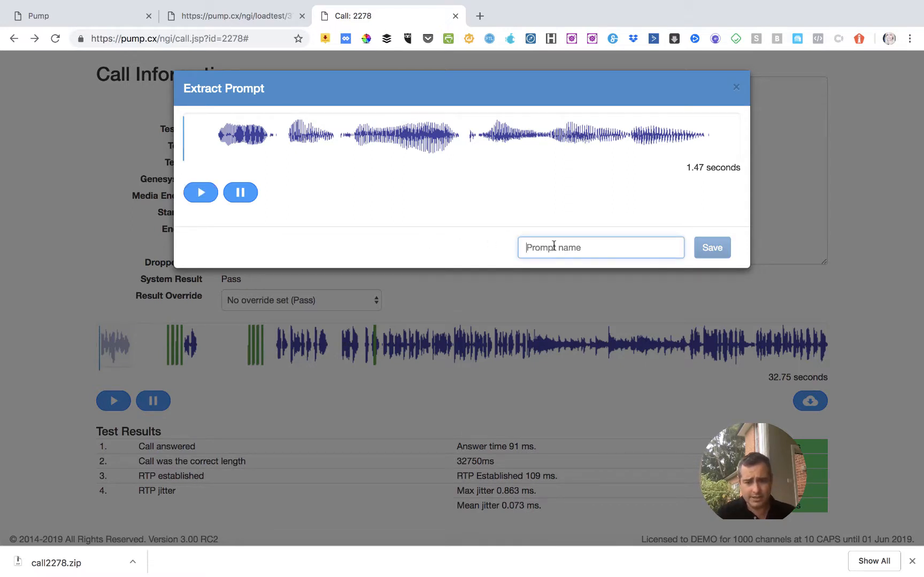
type("PLea")
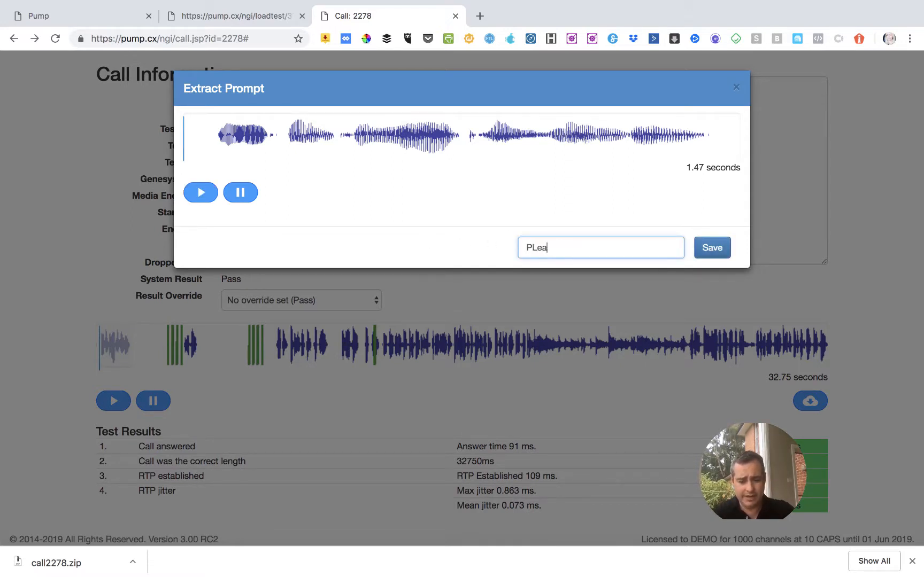
type("seEnter")
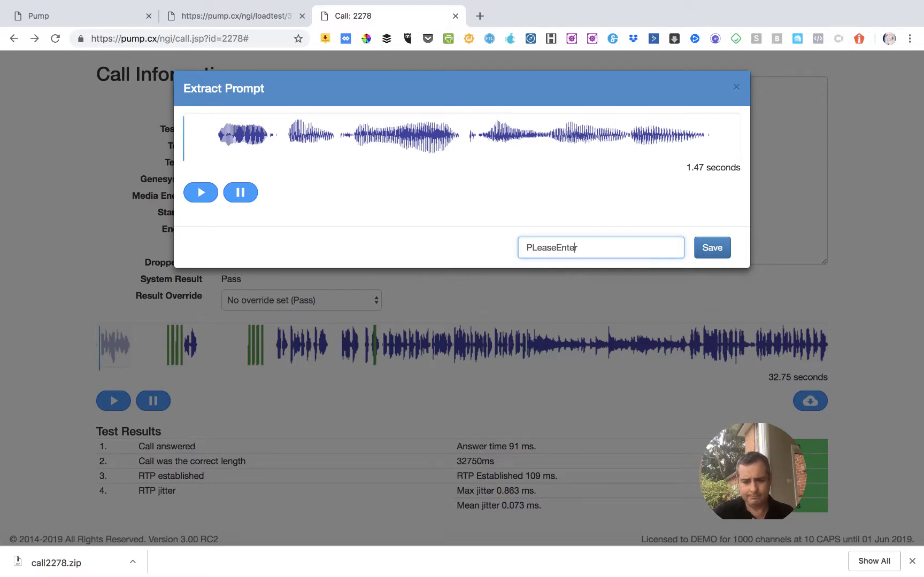
key("Left")
key("Left")
key("Left")
key("Left")
key("Left")
key("BackSpace")
type("l")
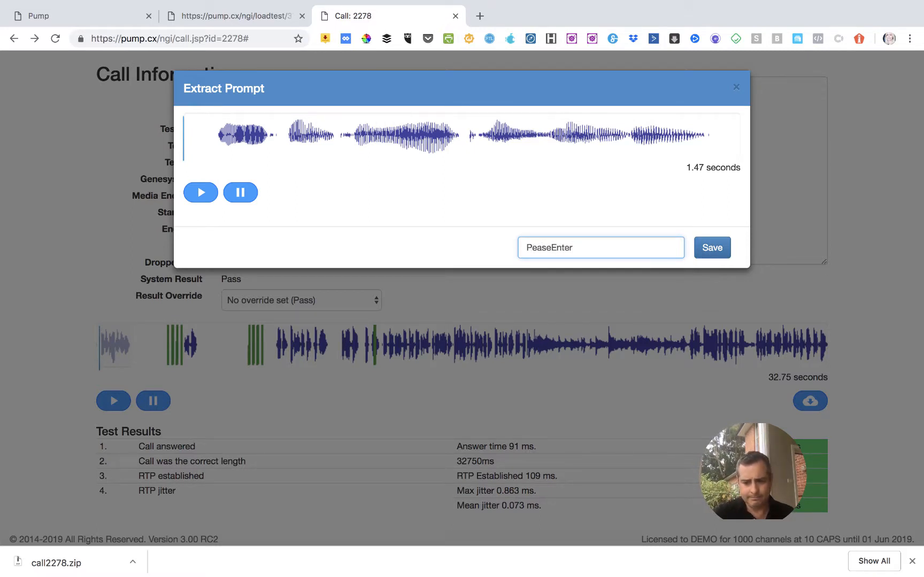
left_click(713, 249)
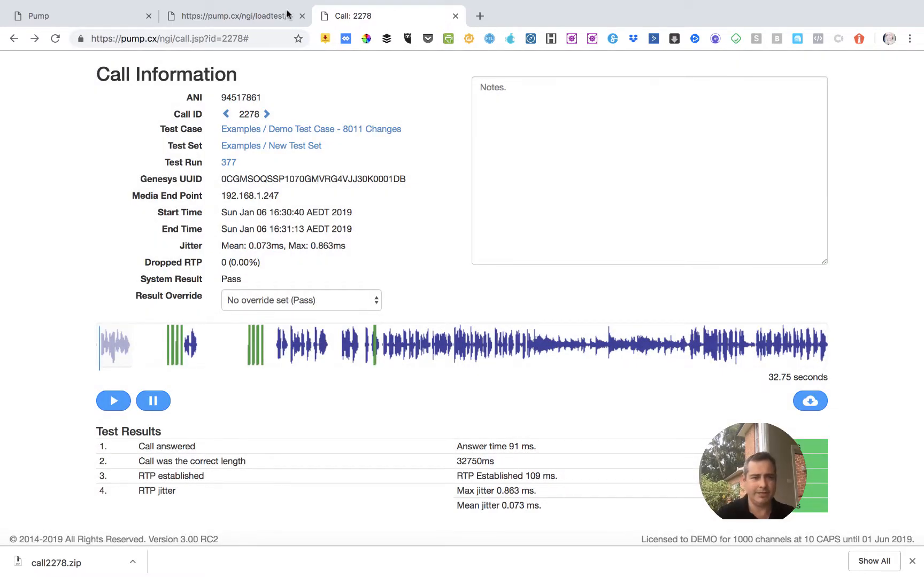
Sort the Prompt Library by descending ID, open the PleaseEnter prompt and play its audio.
left_click(104, 24)
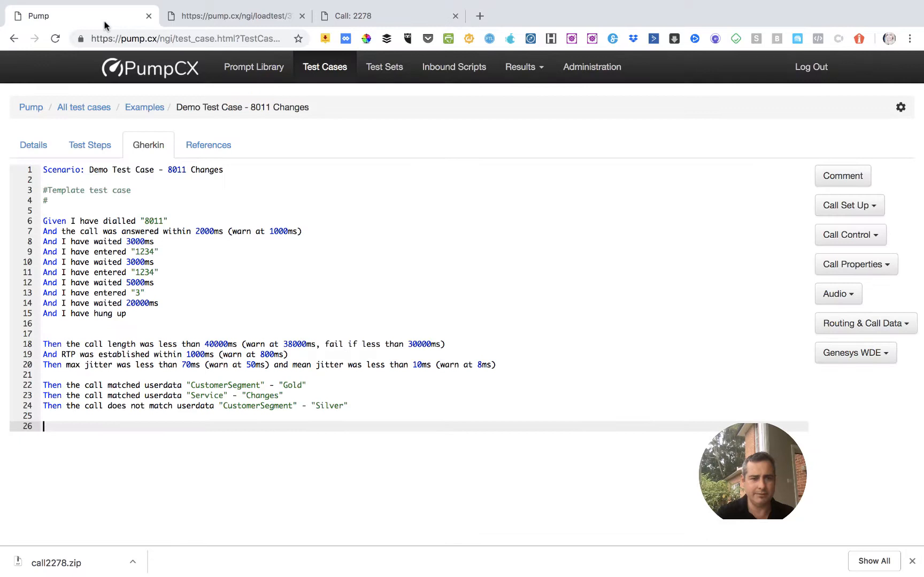
left_click(254, 73)
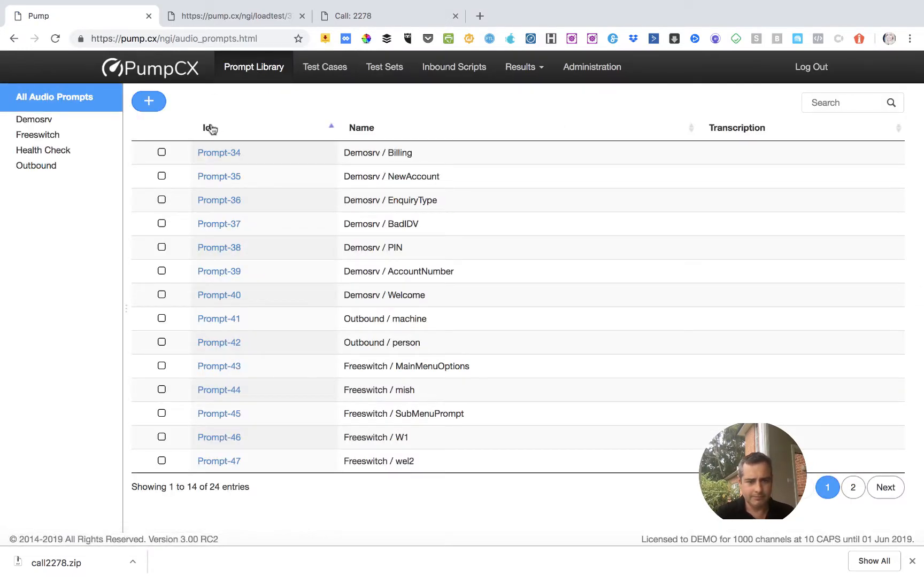
left_click(275, 131)
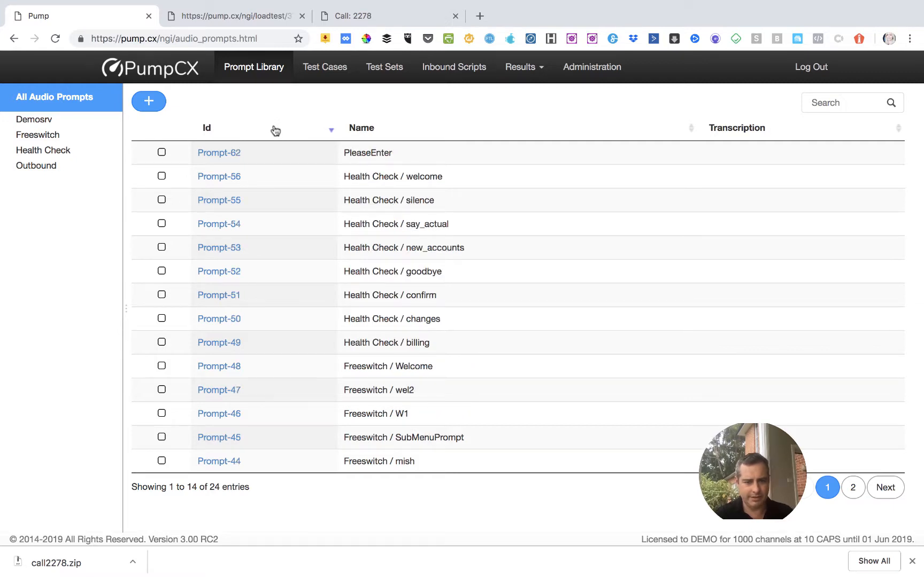
left_click(227, 155)
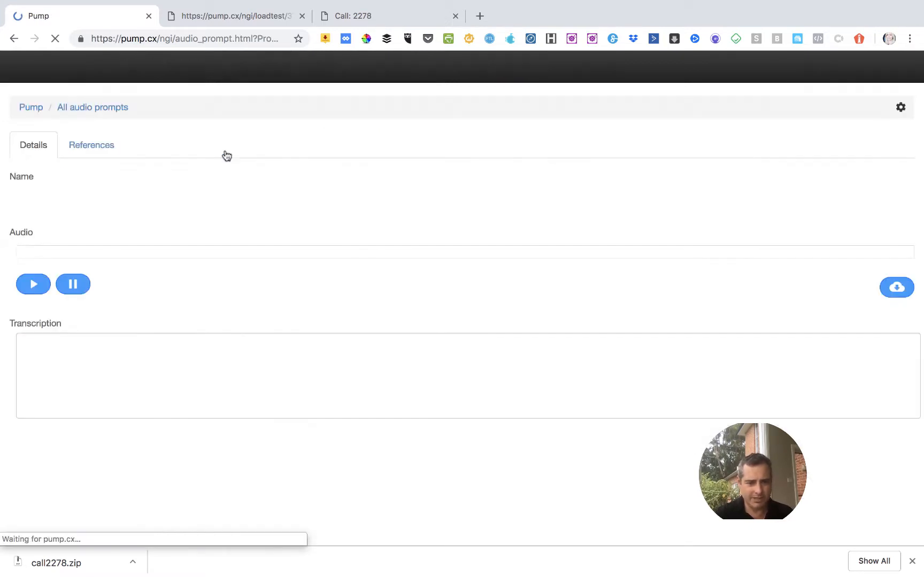
left_click(33, 315)
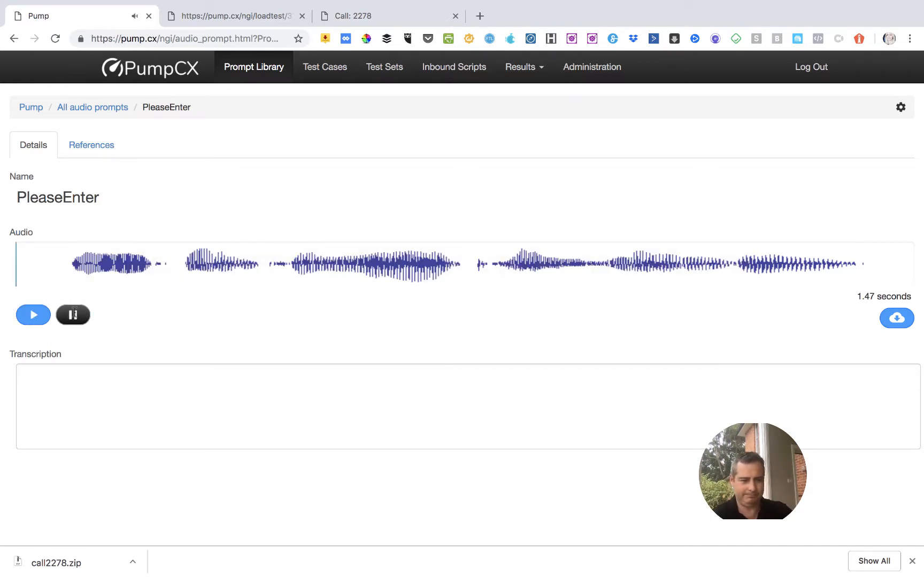
left_click(36, 316)
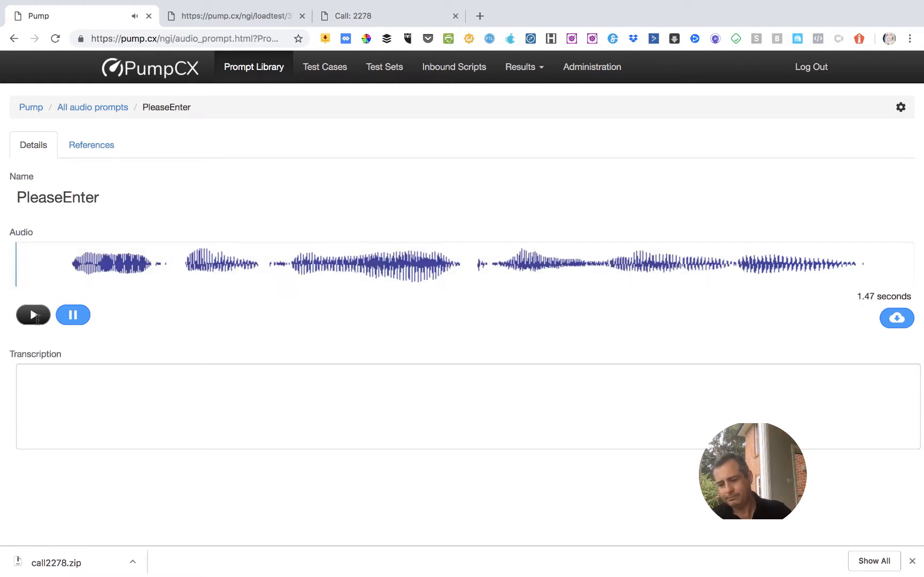
Enter the transcription "Please enter your account number" for the PleaseEnter prompt, fixing the spelling mistakes.
left_click(73, 375)
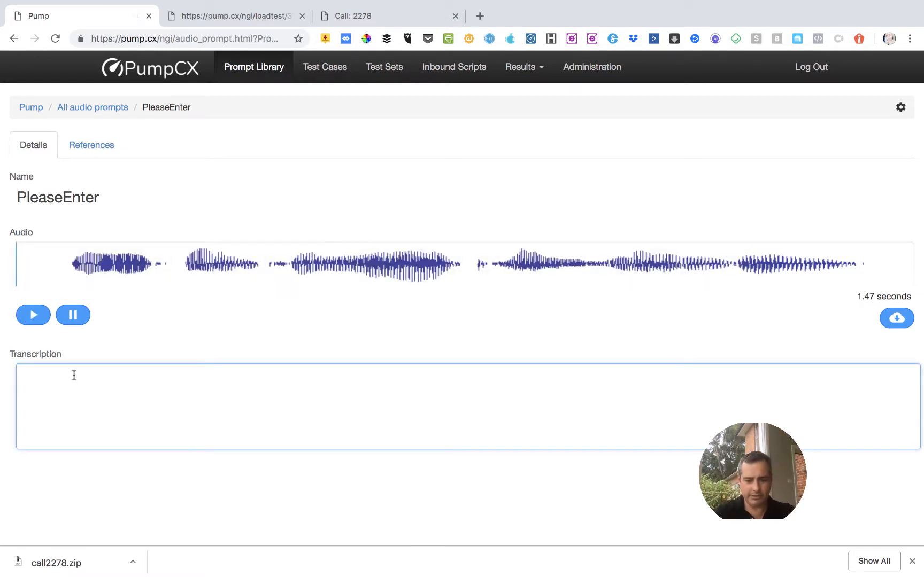
type("PLease nter")
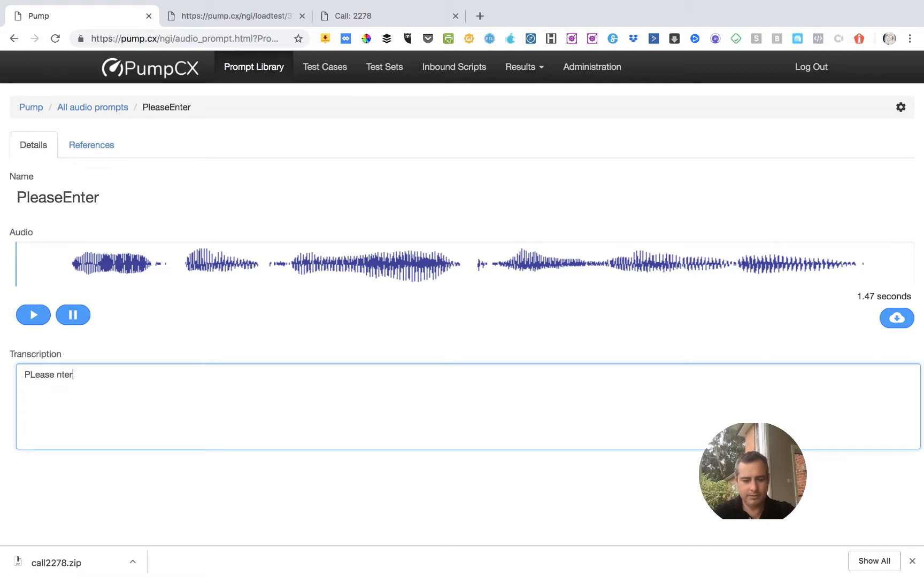
type(" your account ")
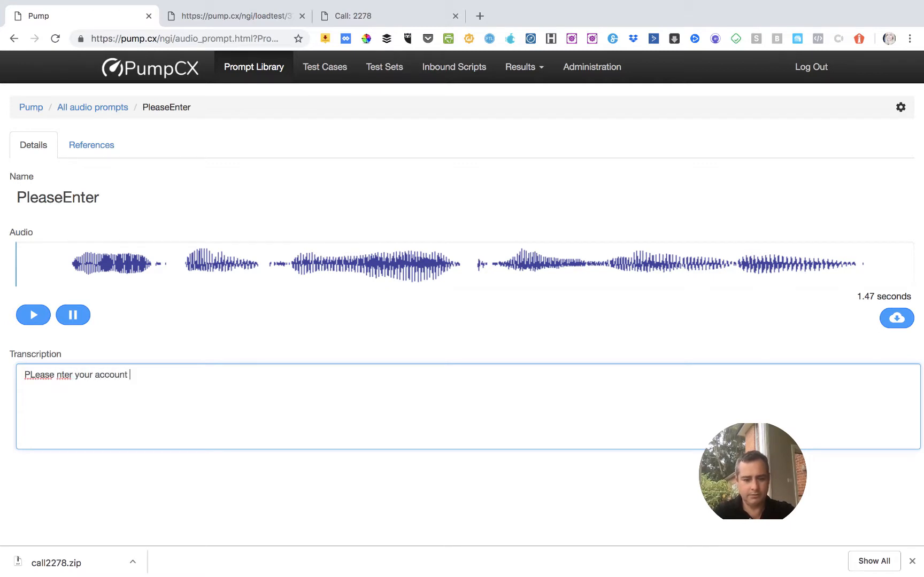
type("unumber")
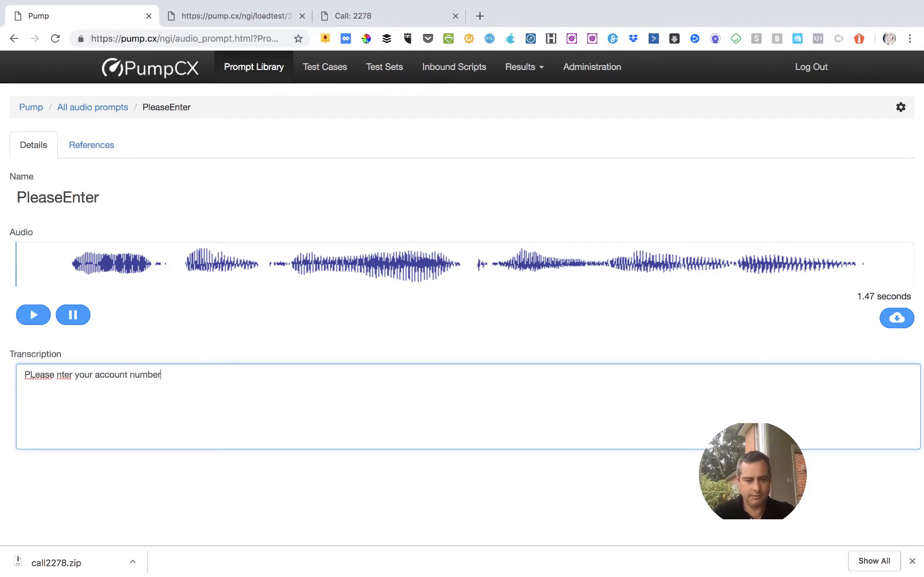
left_click(33, 375)
key("BackSpace")
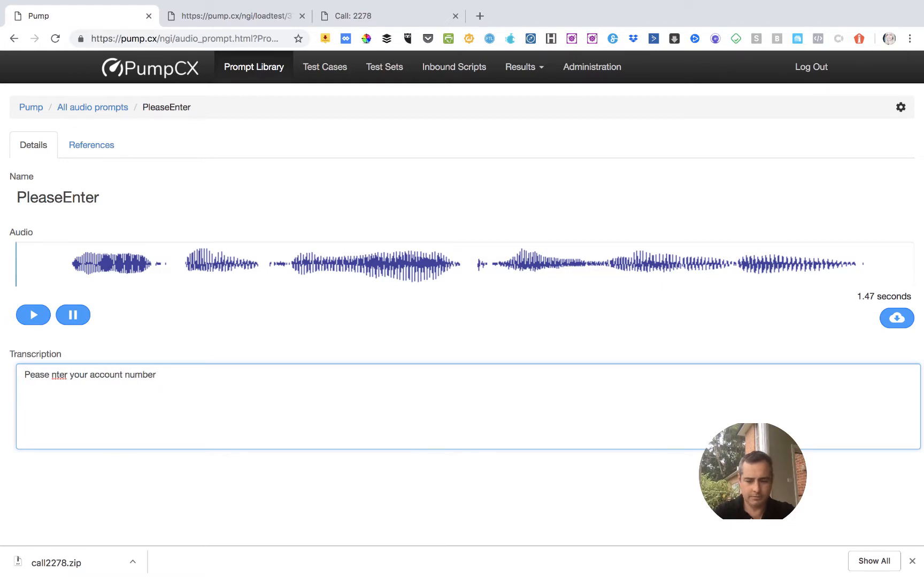
type("l")
key("Right")
key("Right")
key("Right")
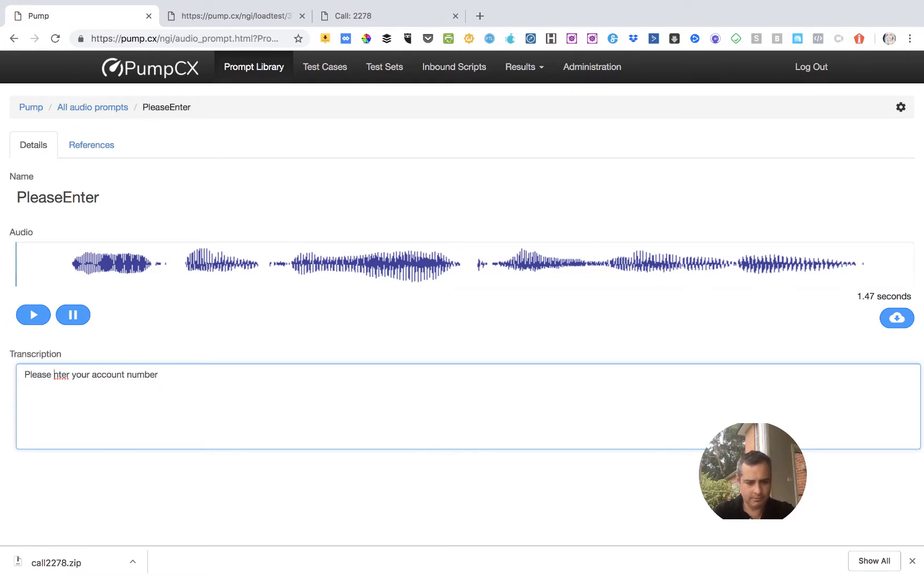
type("e")
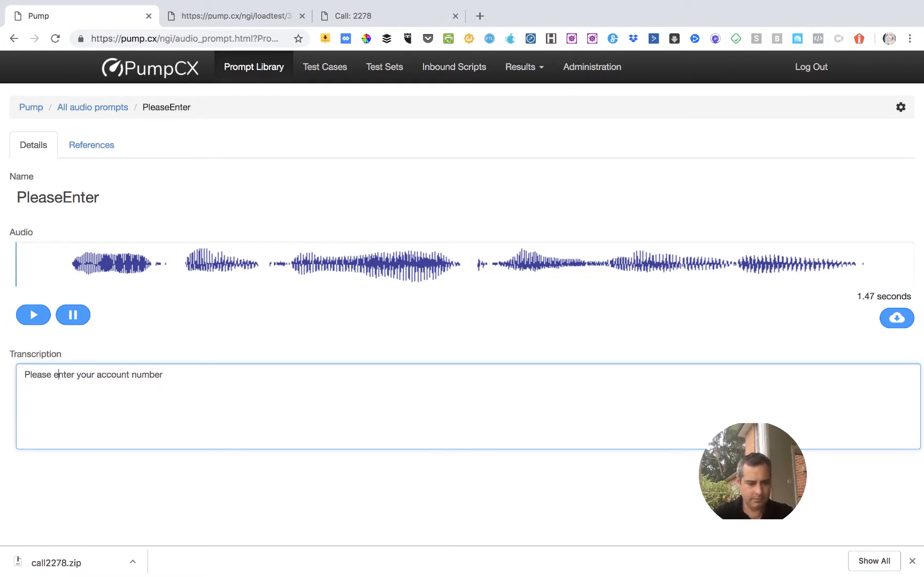
Check which test cases reference the PleaseEnter prompt and go back to the list of all audio prompts.
left_click(108, 151)
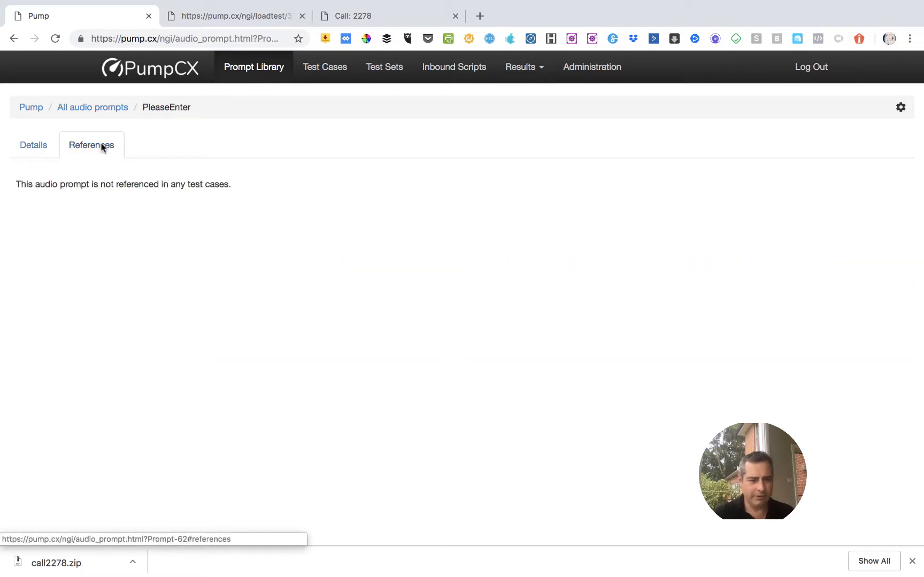
left_click(29, 147)
left_click(79, 111)
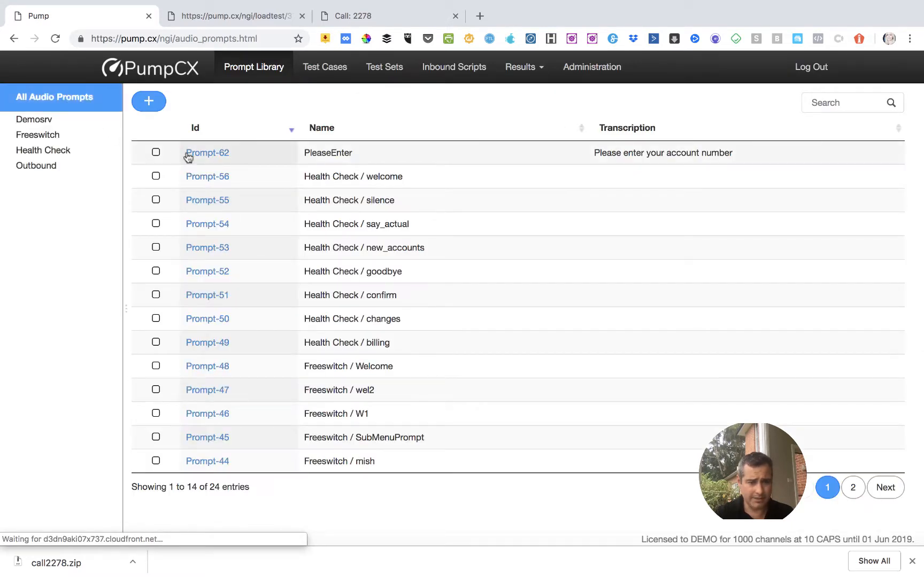
Move the PleaseEnter prompt into the Demosrv folder and show that folder's prompts.
left_click(156, 153)
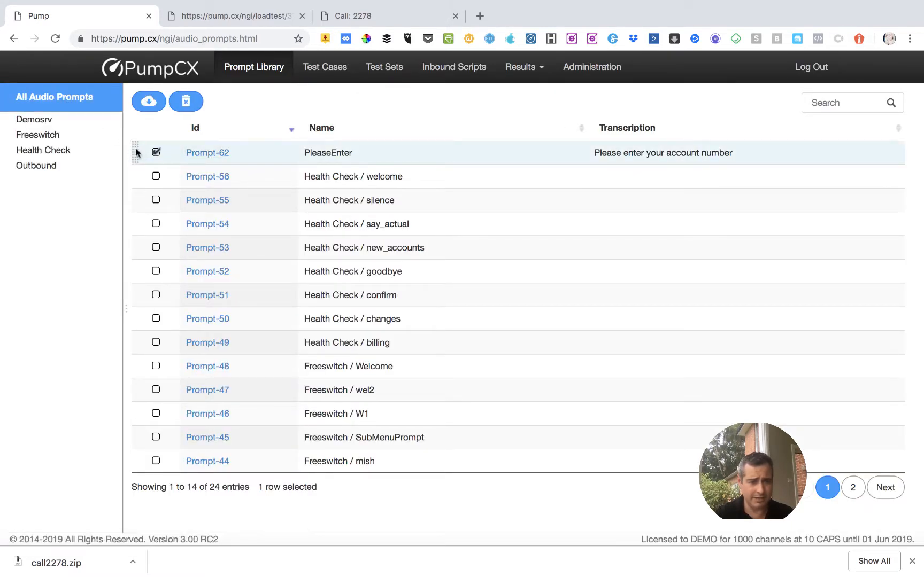
left_click_drag(135, 153, 67, 126)
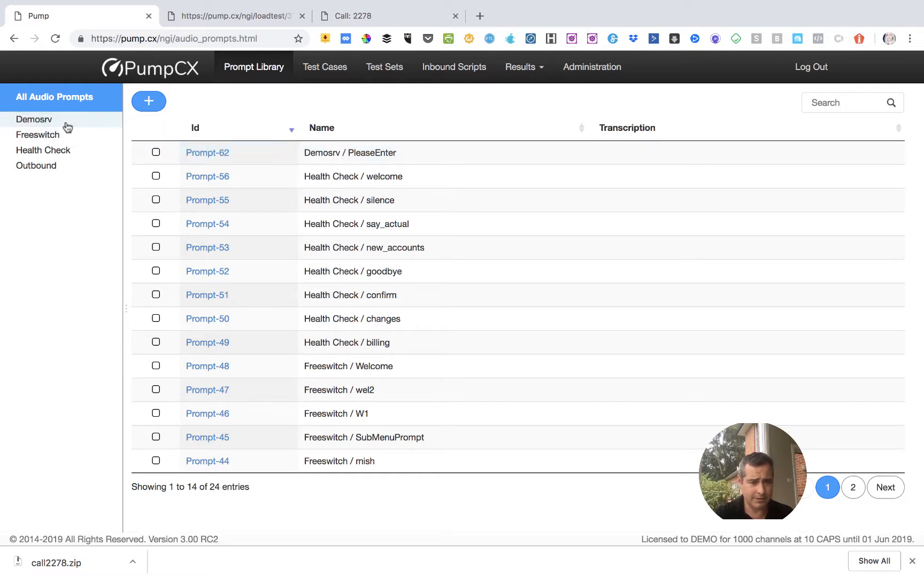
left_click(42, 122)
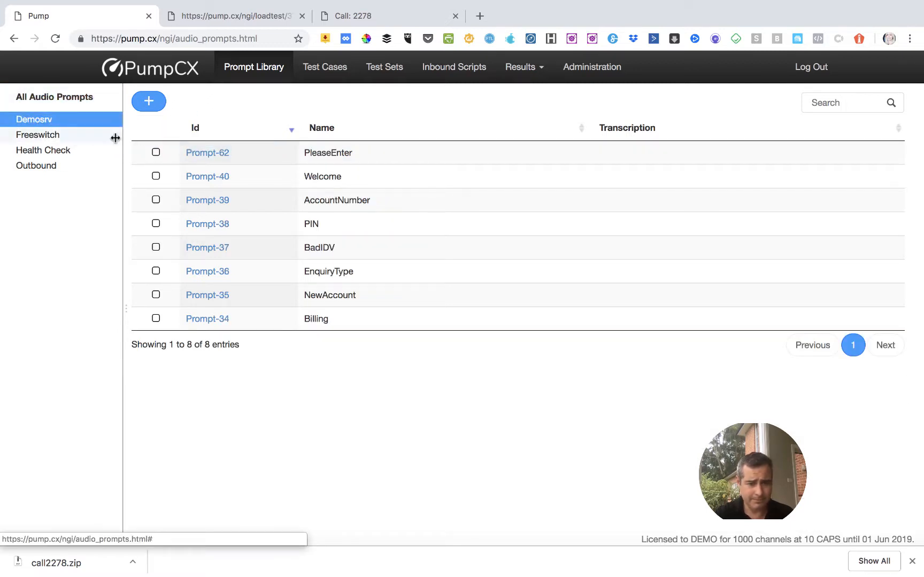
Play the PleaseEnter prompt from the Demosrv folder and return to the folder's prompt list.
left_click(208, 153)
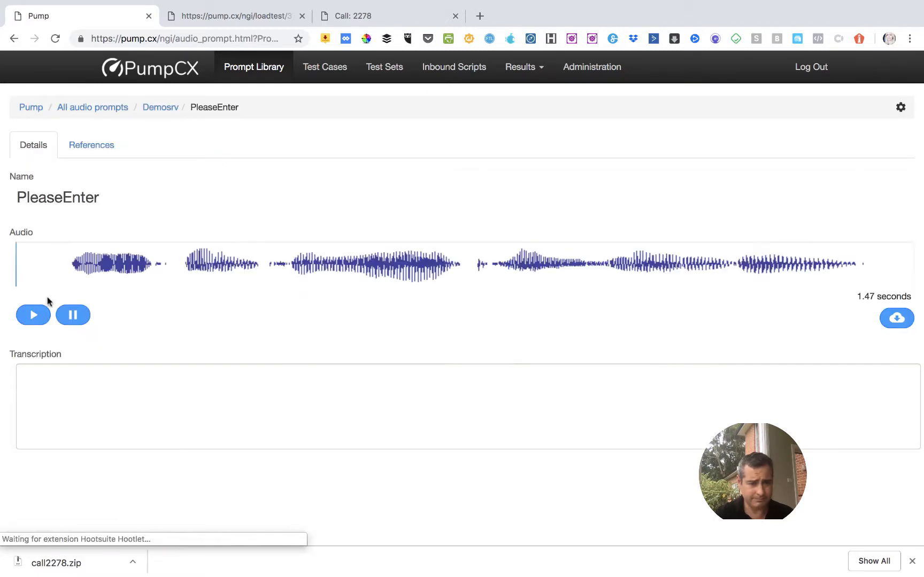
left_click(43, 314)
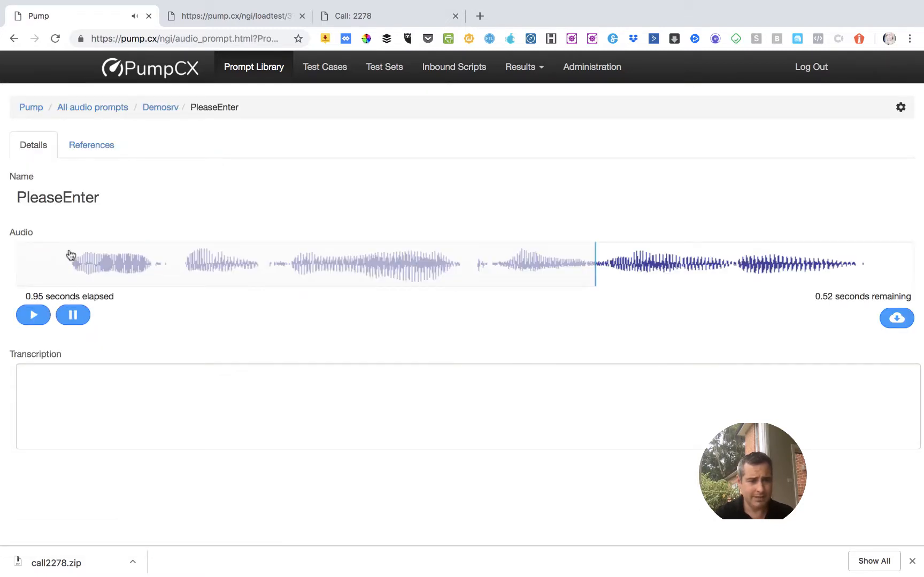
left_click_drag(67, 258, 151, 110)
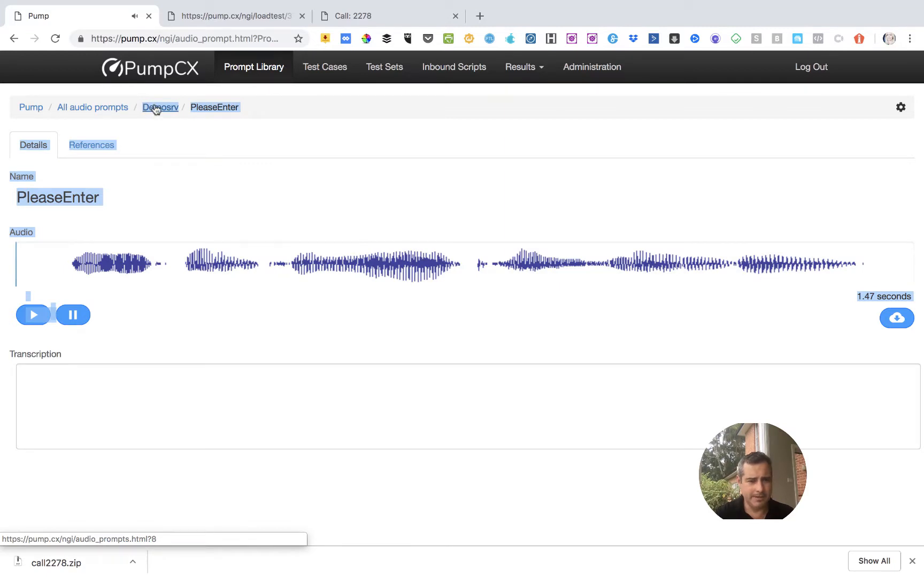
left_click(156, 110)
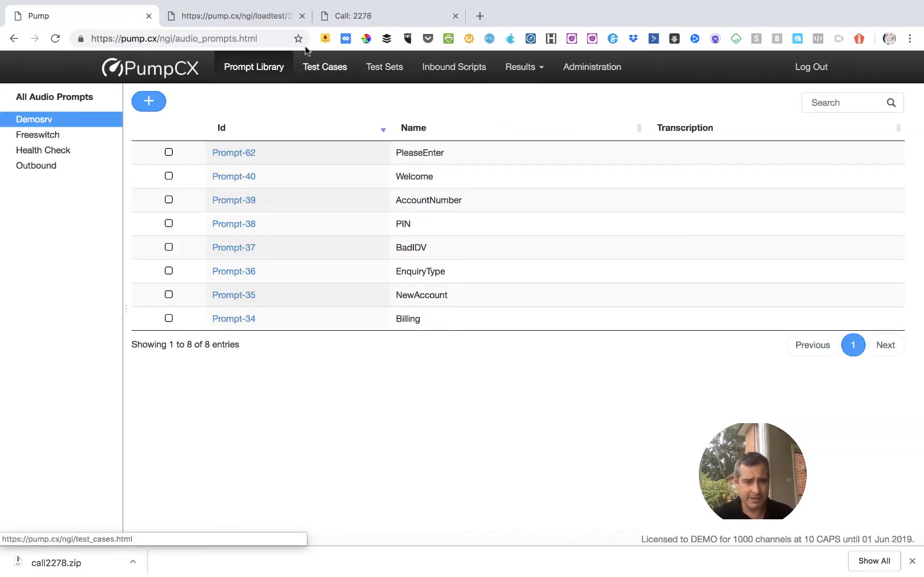
Open the test case "Demo Test Case - 8011 Changes" from the Examples folder.
left_click(319, 66)
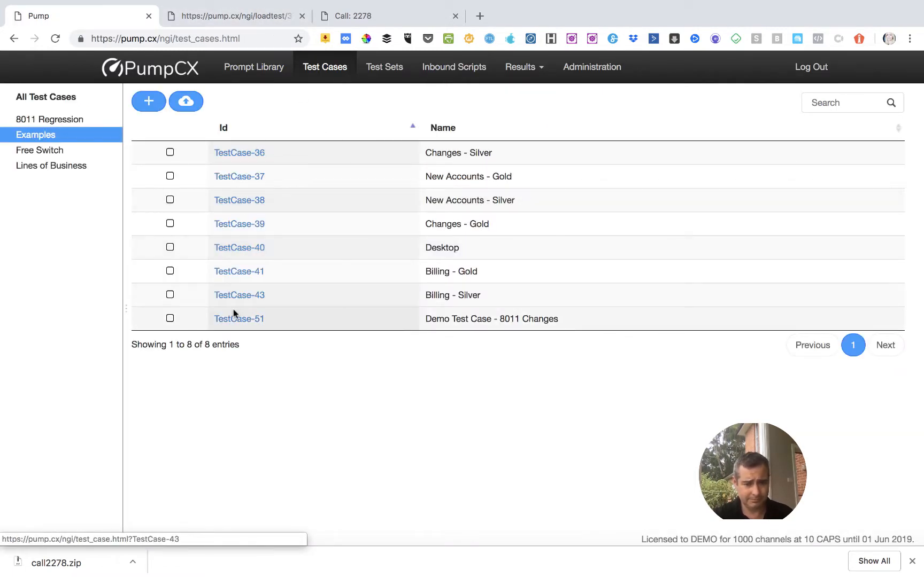
left_click(232, 321)
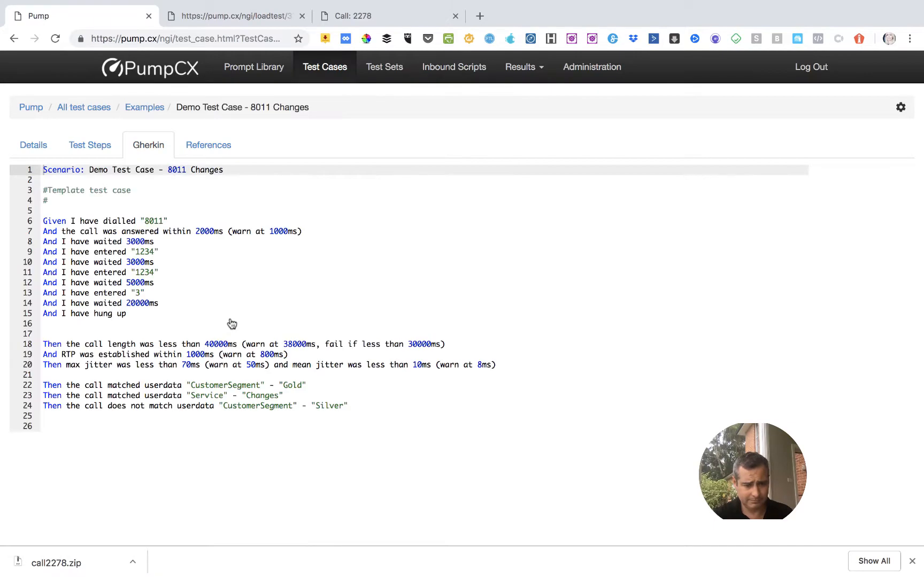
left_click(86, 428)
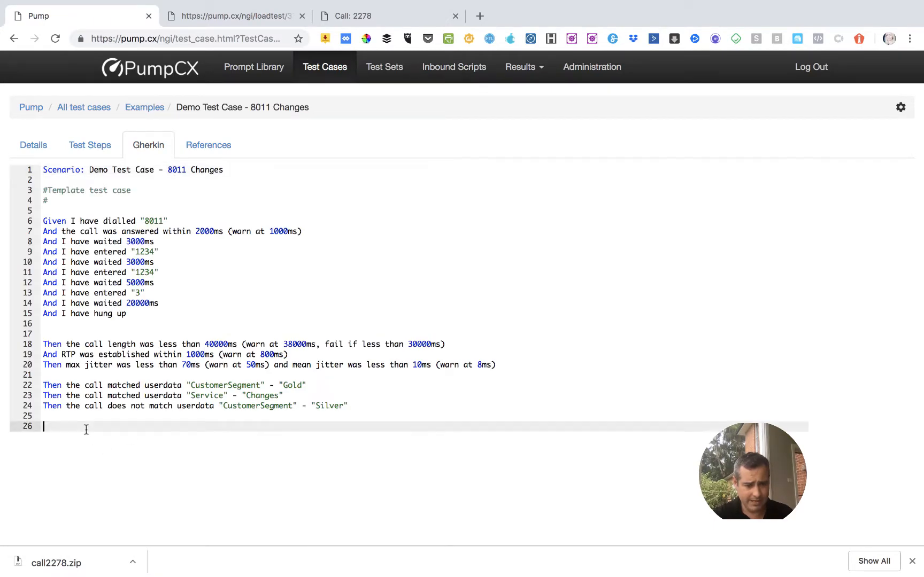
type("Then ")
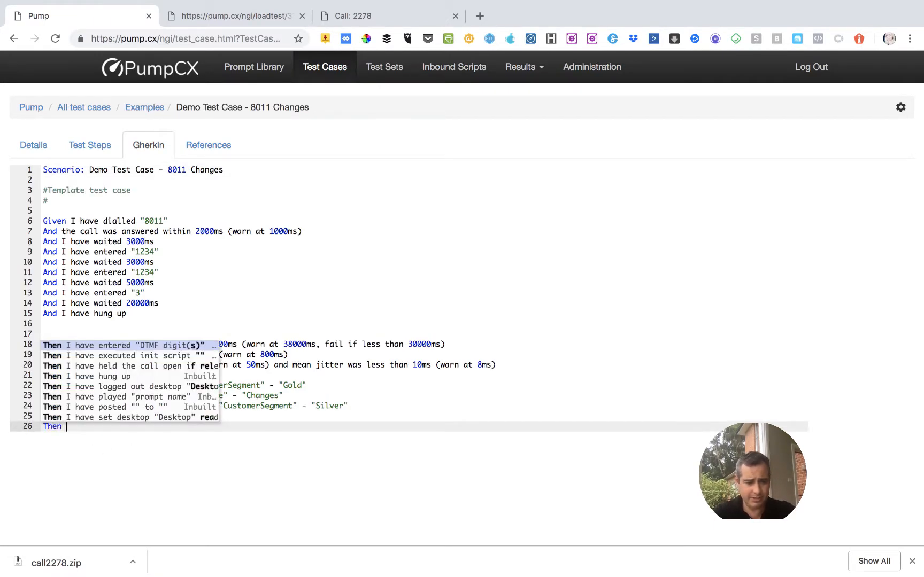
type("I have he")
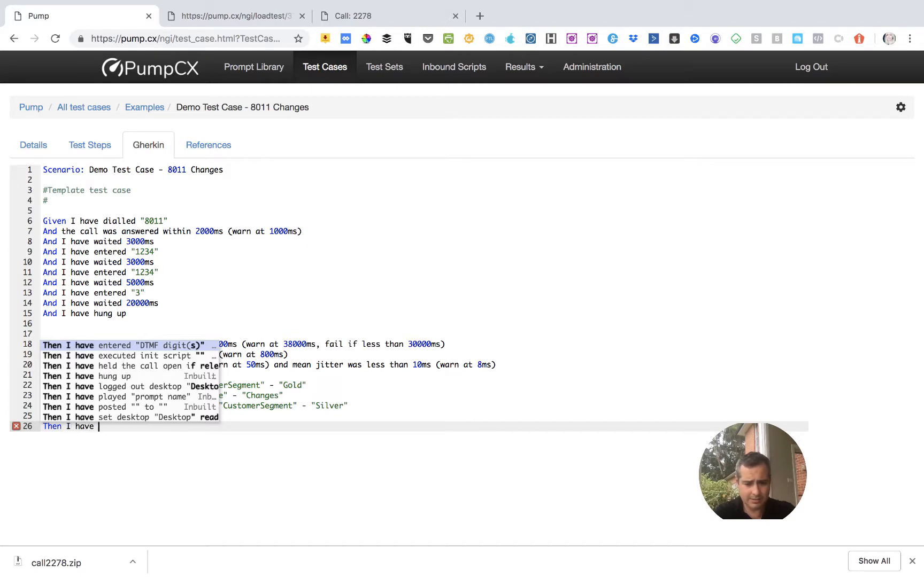
key("BackSpace")
key("BackSpace")
key("BackSpace")
key("BackSpace")
key("BackSpace")
key("BackSpace")
key("BackSpace")
key("BackSpace")
key("BackSpace")
key("BackSpace")
key("BackSpace")
key("BackSpace")
key("BackSpace")
key("BackSpace")
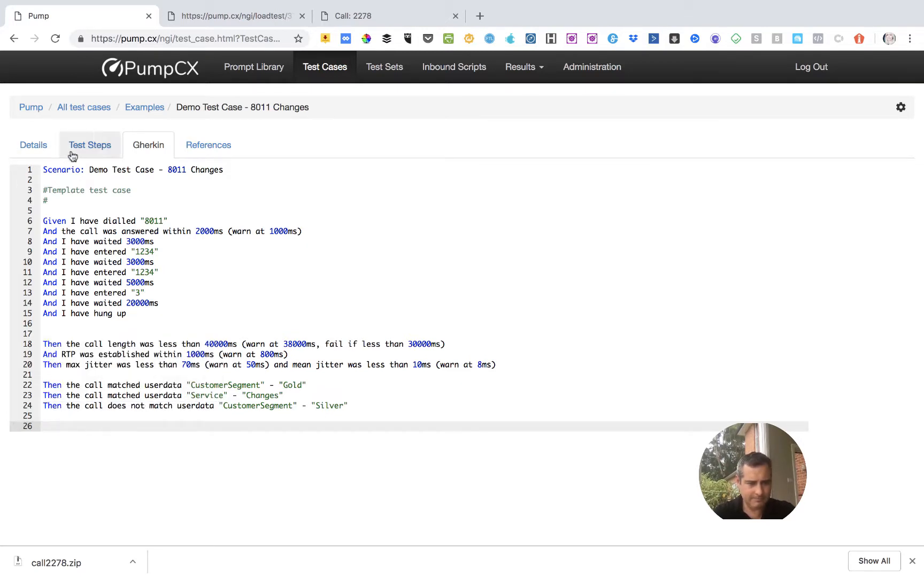
Add an audio prompt-played check at the end of the test steps and separate it with a blank line in the Gherkin script.
left_click(89, 149)
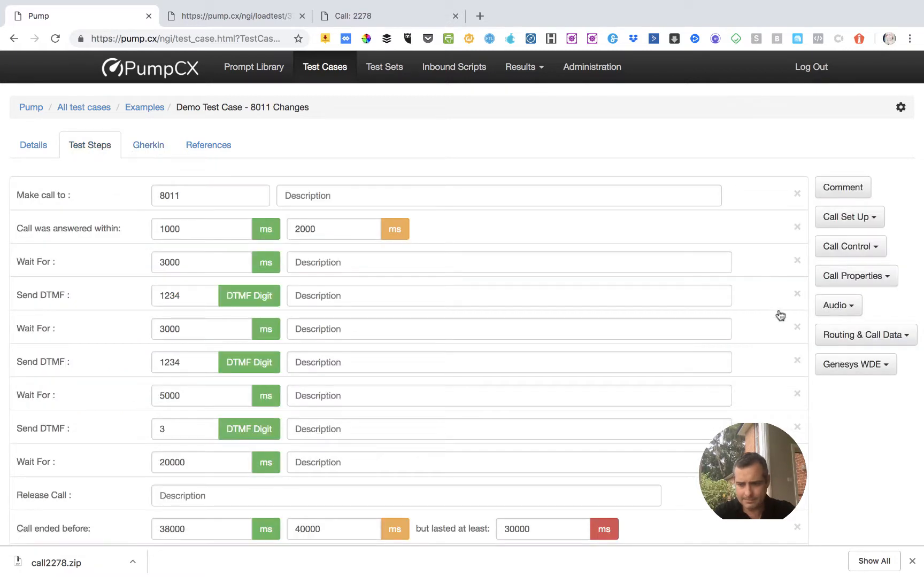
left_click(844, 309)
left_click(847, 335)
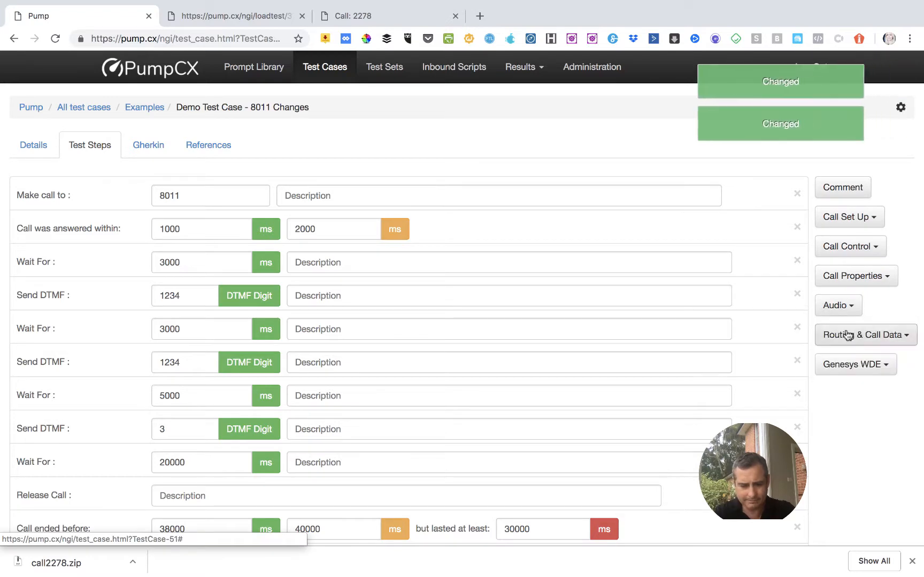
left_click(152, 146)
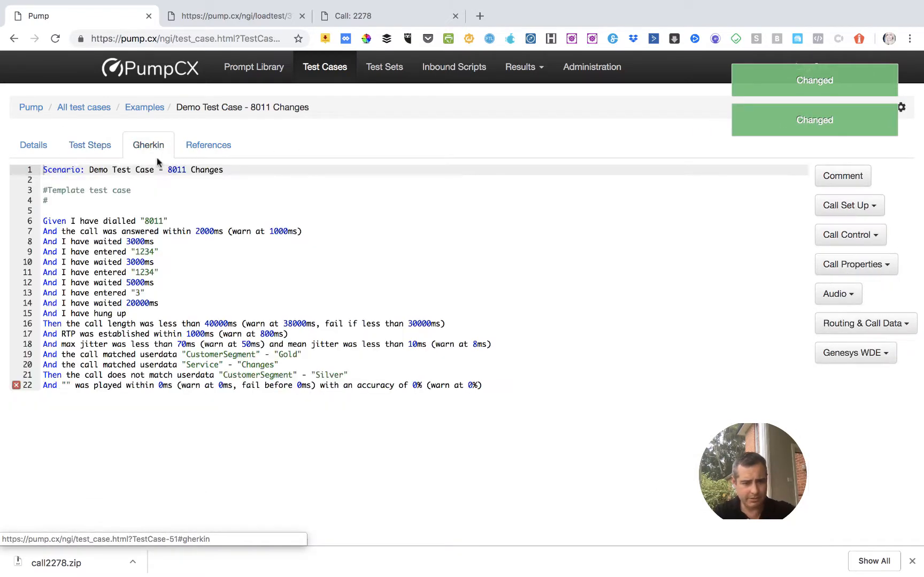
left_click(360, 372)
key("Return")
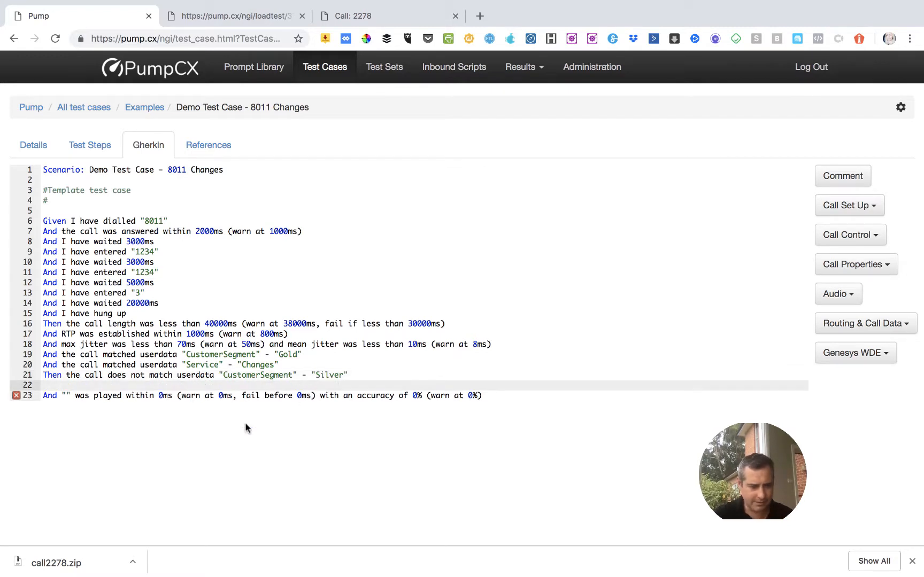
Set the prompt name in the new audio check to "Demosrv/PleaseEnter".
left_click(66, 395)
type("Demo")
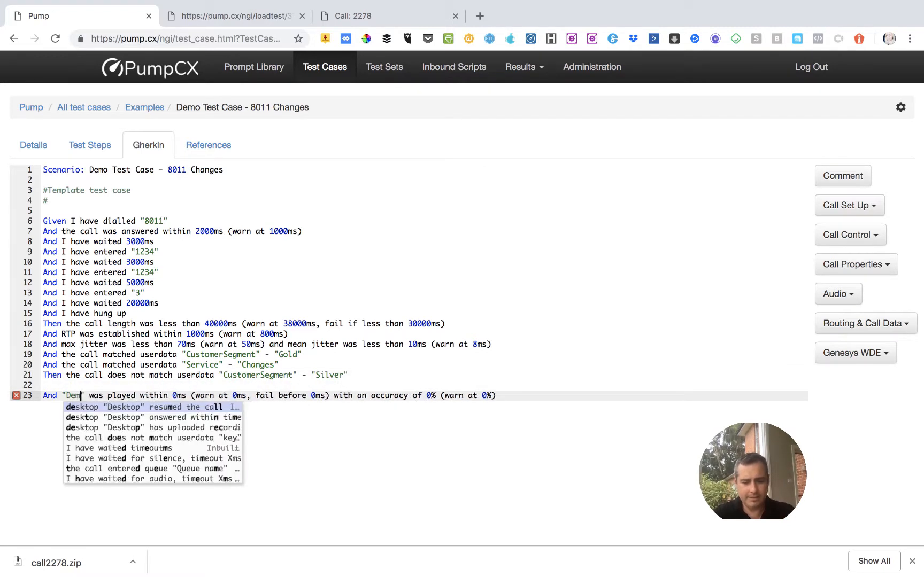
type("srv/Pleas")
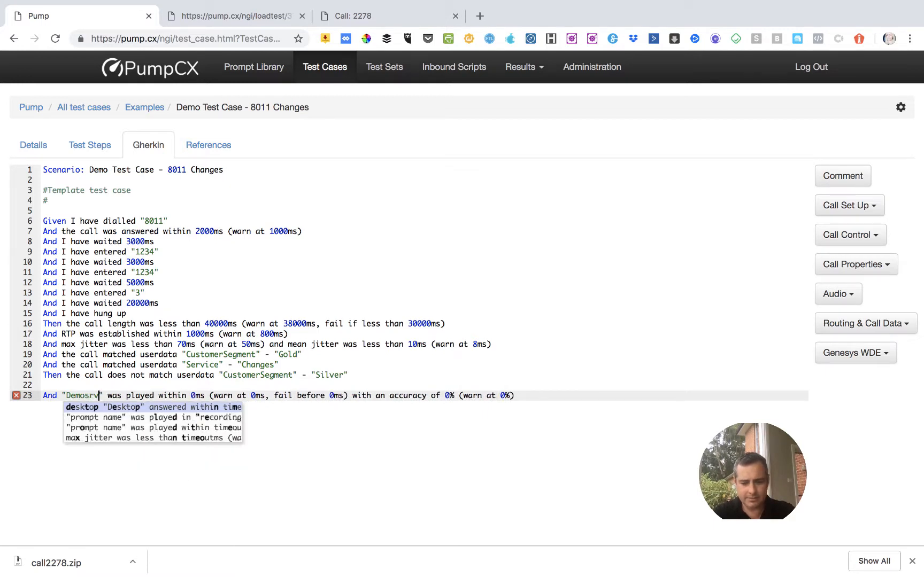
type("eEnter")
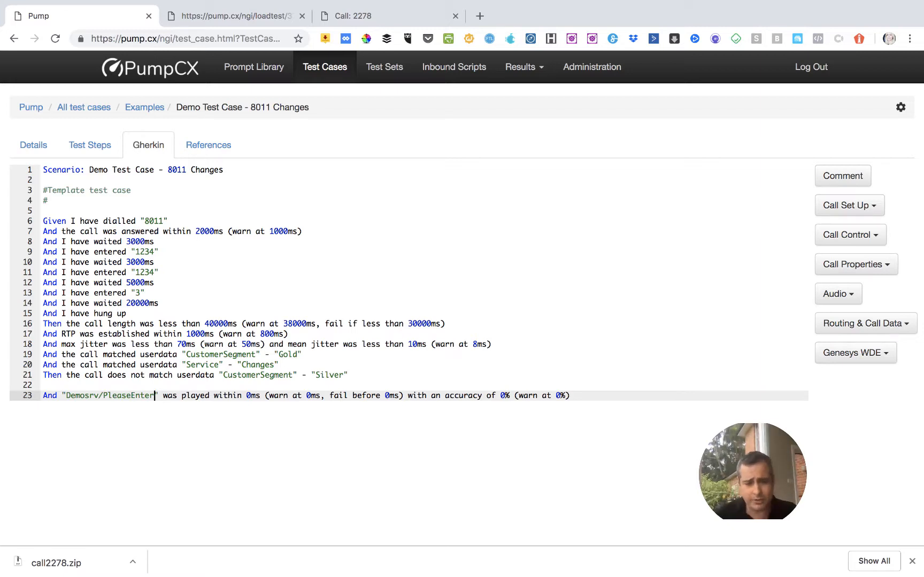
Require the PleaseEnter prompt to be played within 1000ms, with a warning at 800ms.
key("Right")
key("Right")
key("Right")
key("Right")
key("Right")
key("Right")
key("Right")
key("Right")
key("Right")
key("Right")
key("Right")
key("Right")
key("Right")
key("Right")
key("Right")
key("Right")
key("Right")
key("Right")
key("Right")
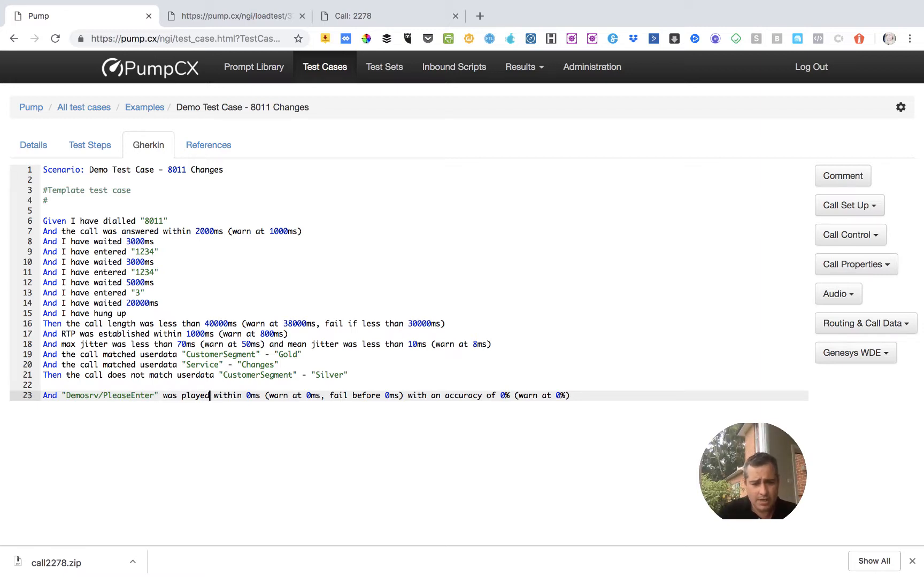
type("100")
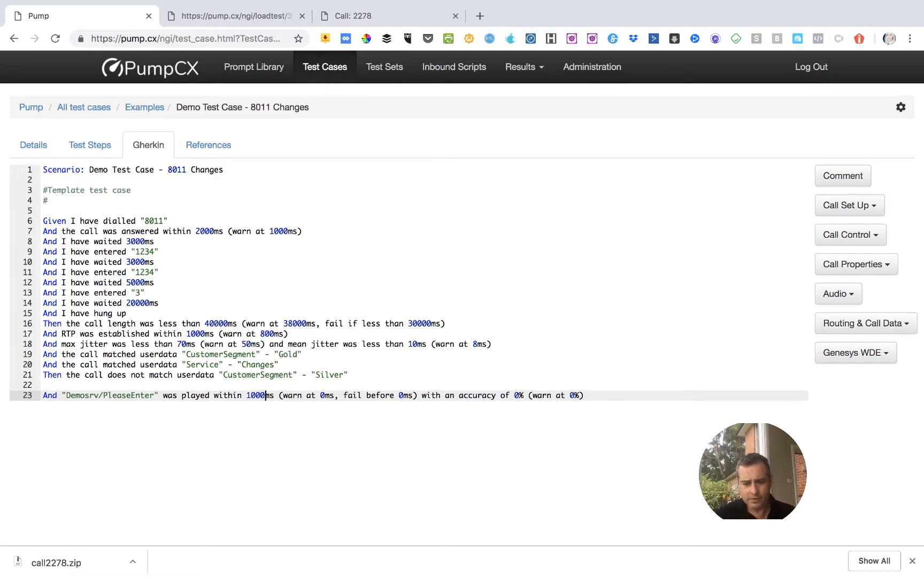
key("Right")
key("Right")
key("Right")
key("Right")
key("Right")
key("Right")
key("Right")
key("Right")
key("Right")
key("Right")
key("Right")
key("Right")
key("Right")
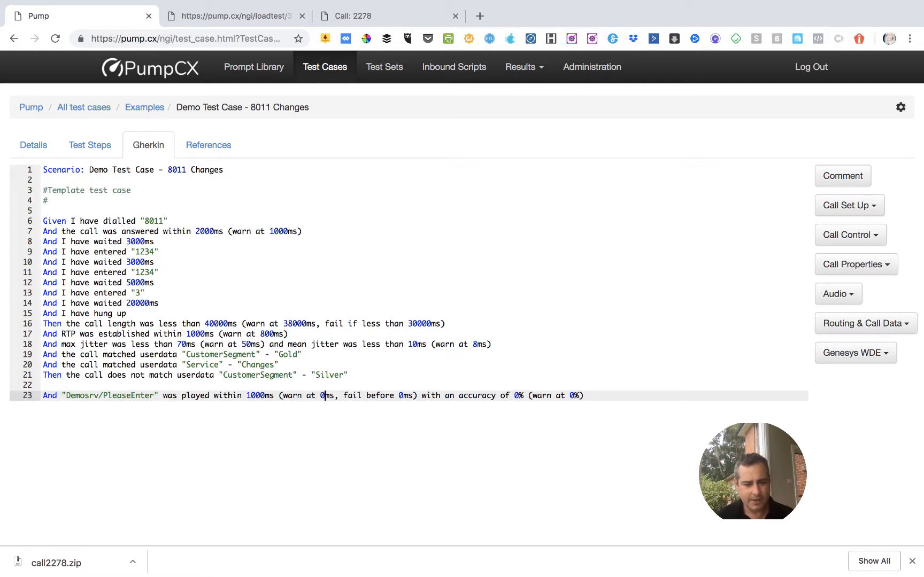
type("80")
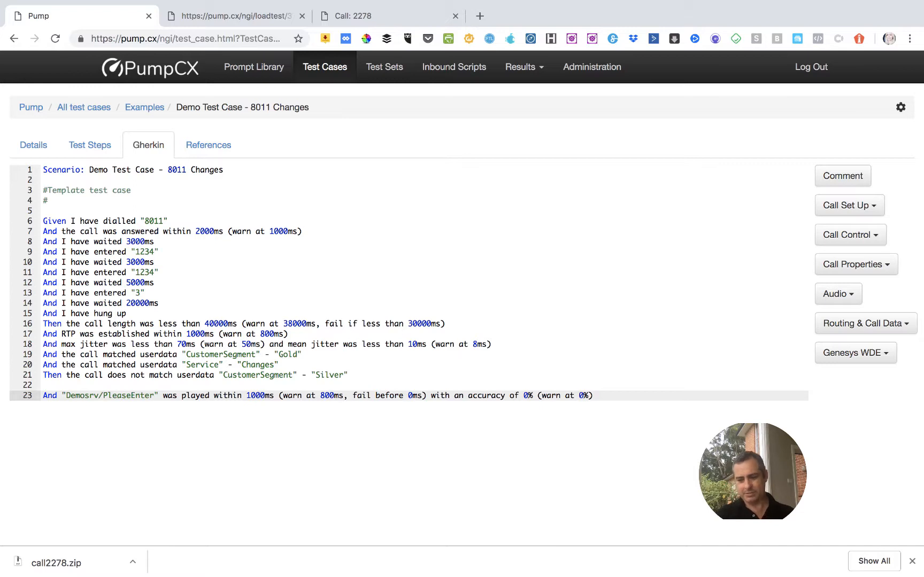
Set the required accuracy of the PleaseEnter prompt check to 100%.
key("Right")
key("Right")
key("Right")
key("Right")
key("Right")
key("Right")
key("Right")
key("Right")
key("Right")
key("Right")
key("Right")
key("Right")
key("Right")
key("Right")
key("Right")
key("Right")
key("Right")
key("Right")
key("Right")
key("Right")
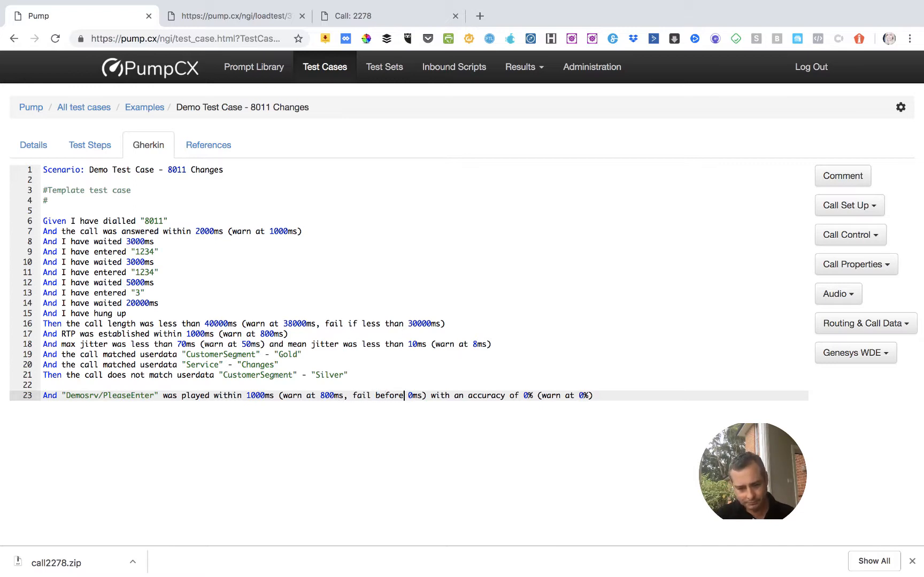
key("Right")
key("Right")
key("Right")
key("Right")
key("Right")
key("Right")
key("Right")
key("Right")
key("Right")
key("Right")
key("Right")
key("Right")
key("Right")
key("Right")
key("Right")
key("Right")
key("Right")
key("Right")
key("Right")
key("Right")
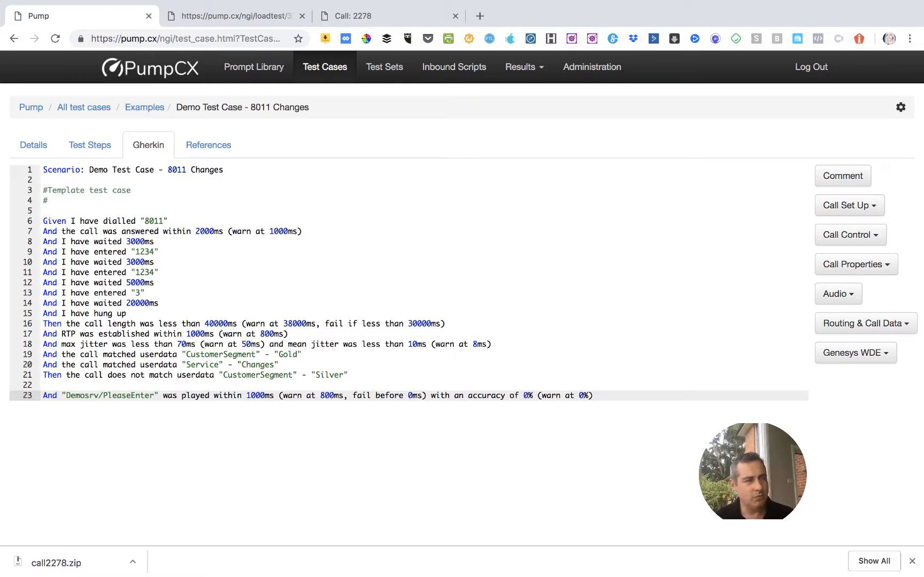
type("10")
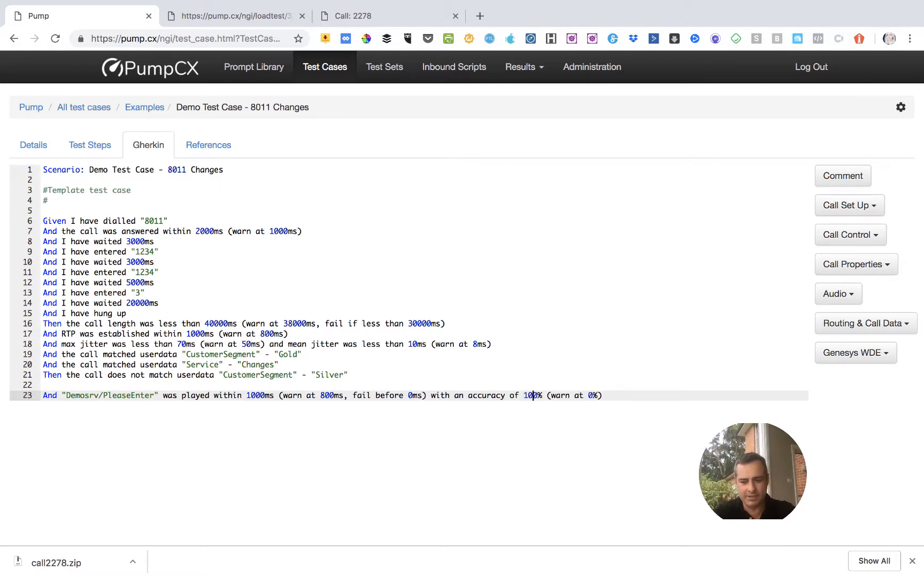
key("Right")
key("Right")
key("Right")
key("Right")
key("Right")
key("Right")
key("Right")
key("Right")
key("Right")
key("Right")
key("Right")
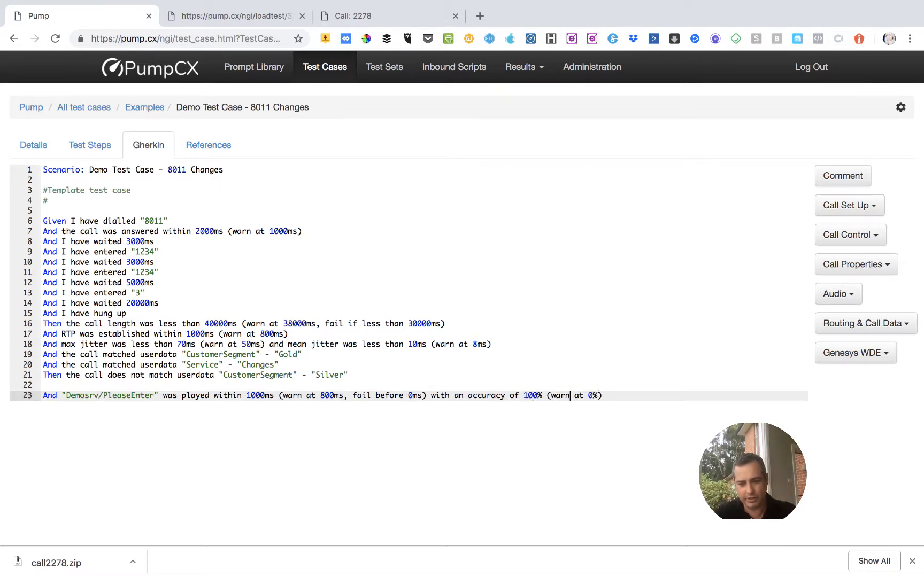
key("Right")
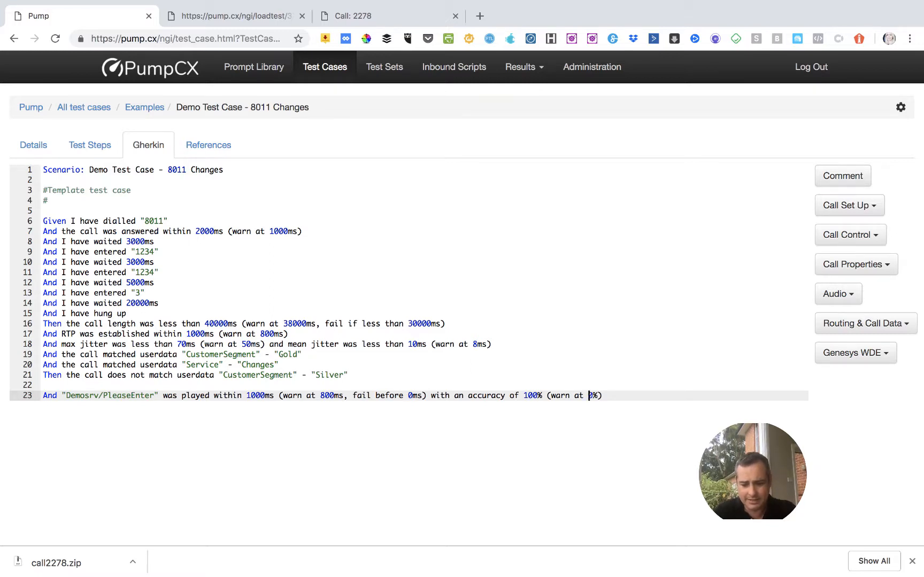
Set the PleaseEnter prompt check's required accuracy to 98%, with a warning at 99%.
key("Left")
key("Left")
key("Left")
key("Left")
key("Left")
key("Left")
key("Left")
key("Left")
key("Left")
key("Left")
key("Left")
key("Left")
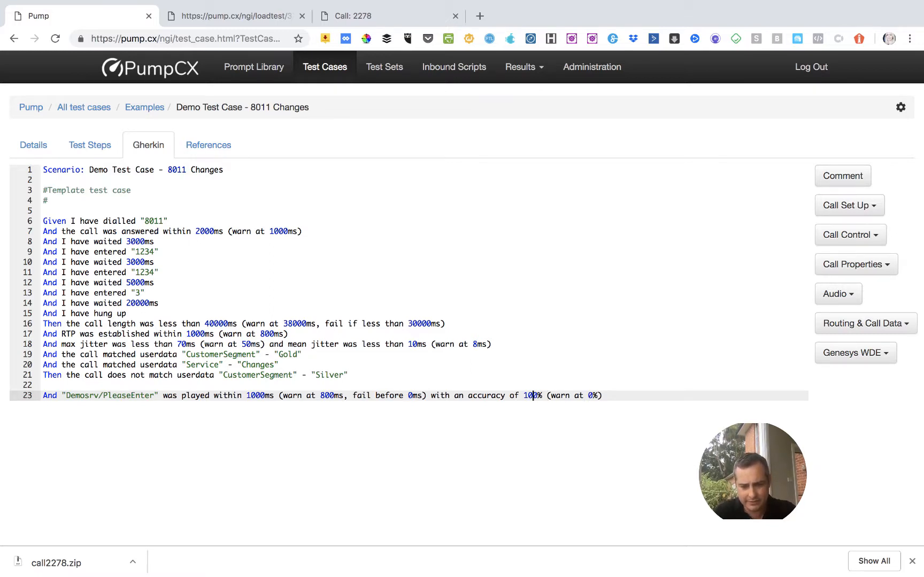
key("shift+Left")
key("shift+Left")
key("shift+Left")
type("98")
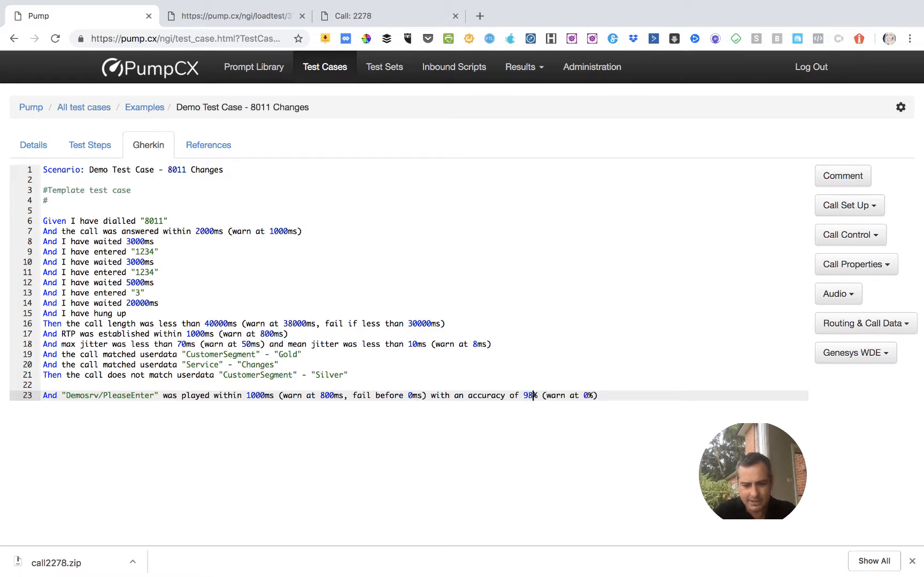
key("Right")
key("Right")
key("Right")
key("Right")
key("Right")
key("Right")
key("Right")
key("Right")
key("Right")
key("Right")
key("Right")
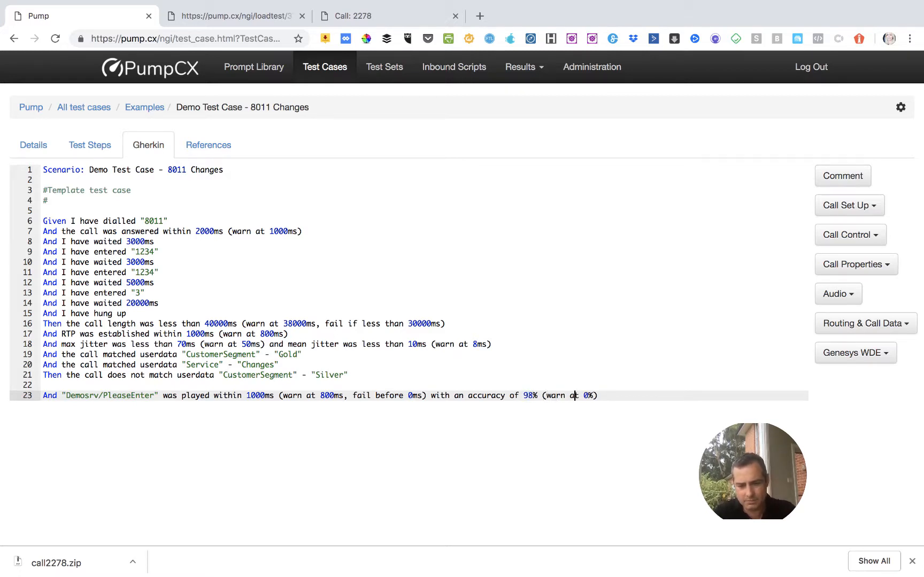
key("Right")
key("BackSpace")
type("99")
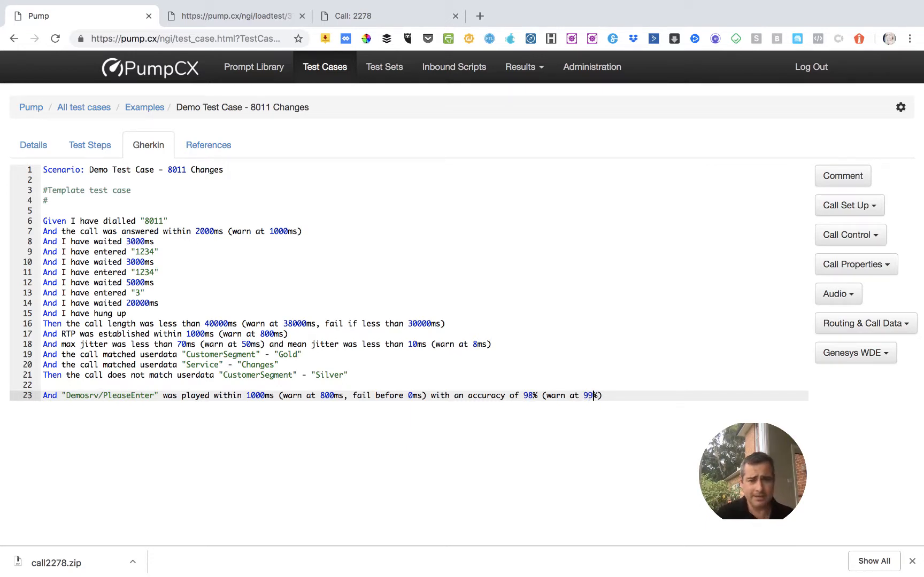
In call 2278's recording, extract the speech of about 2.36 seconds following the second four-digit DTMF burst as a prompt named WelcomeMsg.
left_click(352, 20)
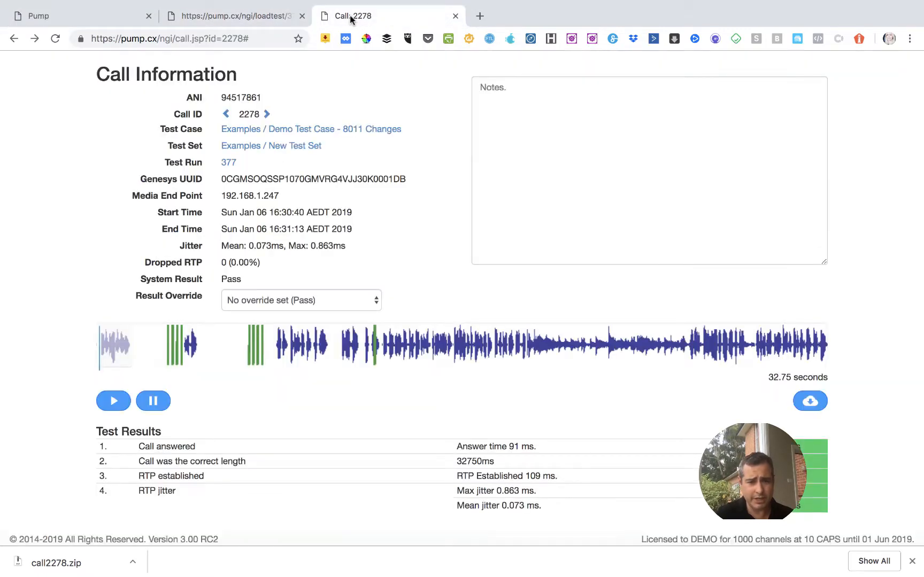
left_click(276, 348)
left_click_drag(276, 349, 328, 349)
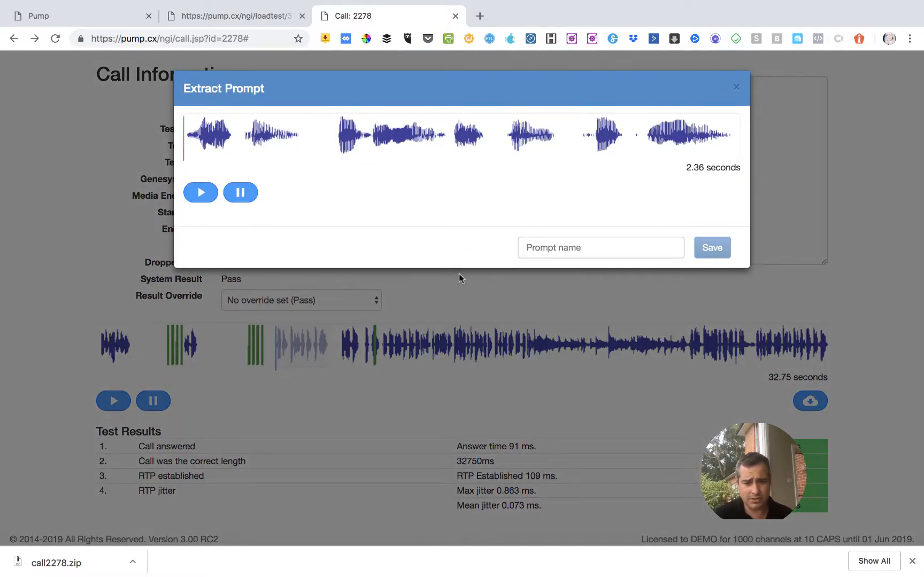
left_click(529, 249)
type("Wel")
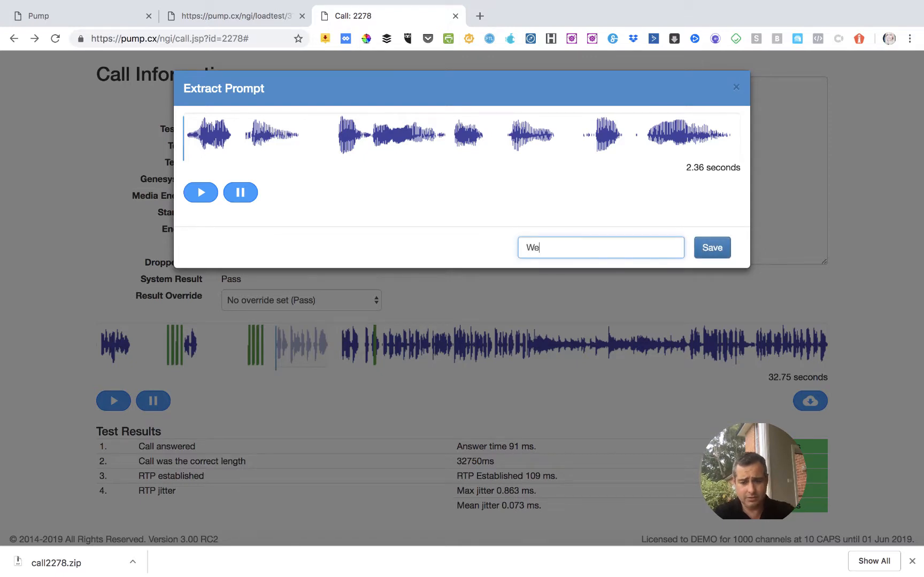
type("comeMsg")
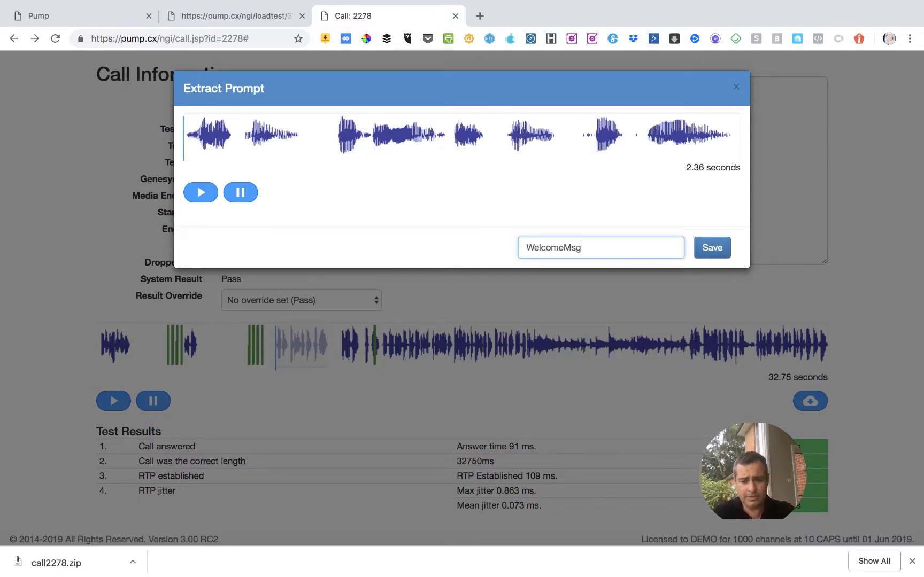
left_click(706, 252)
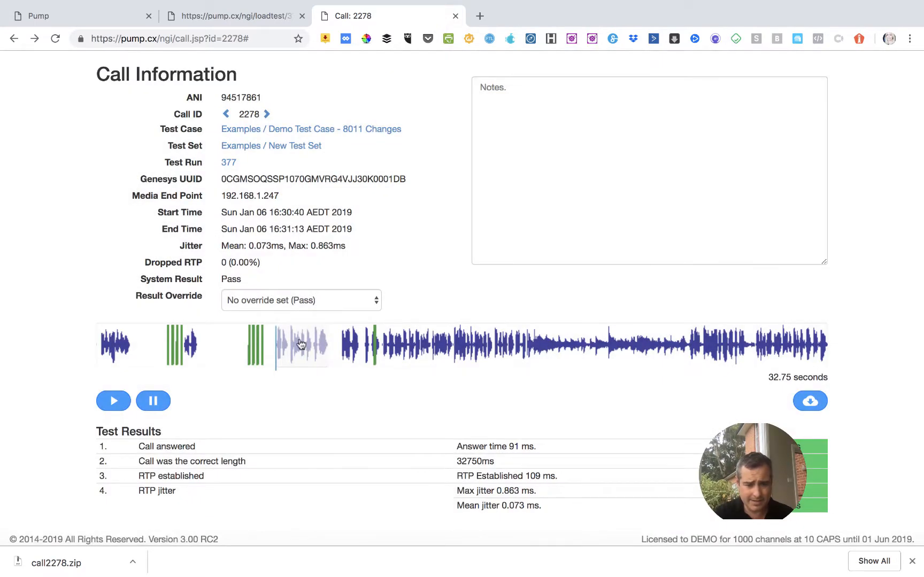
Check the elapsed time at which the extracted speech starts in call 2278's recording.
left_click(276, 349)
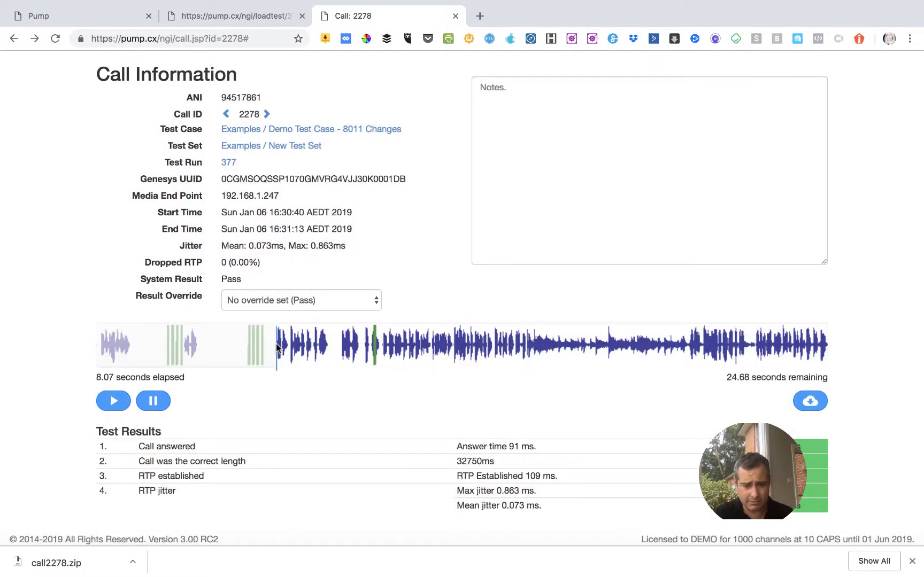
left_click(275, 350)
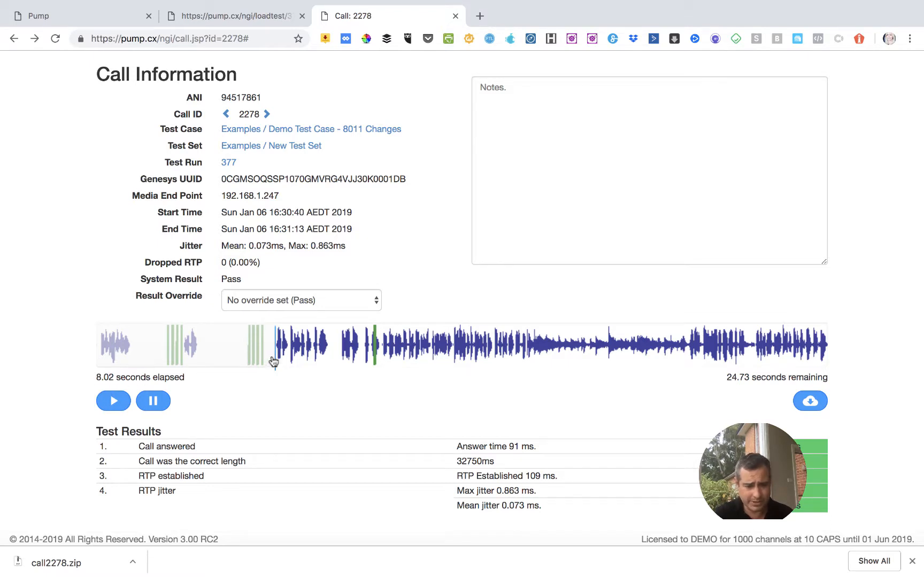
Enter "a tra" as the transcription of the PleaseEnter prompt in the prompt library's Demosrv folder and return to that folder.
left_click(109, 24)
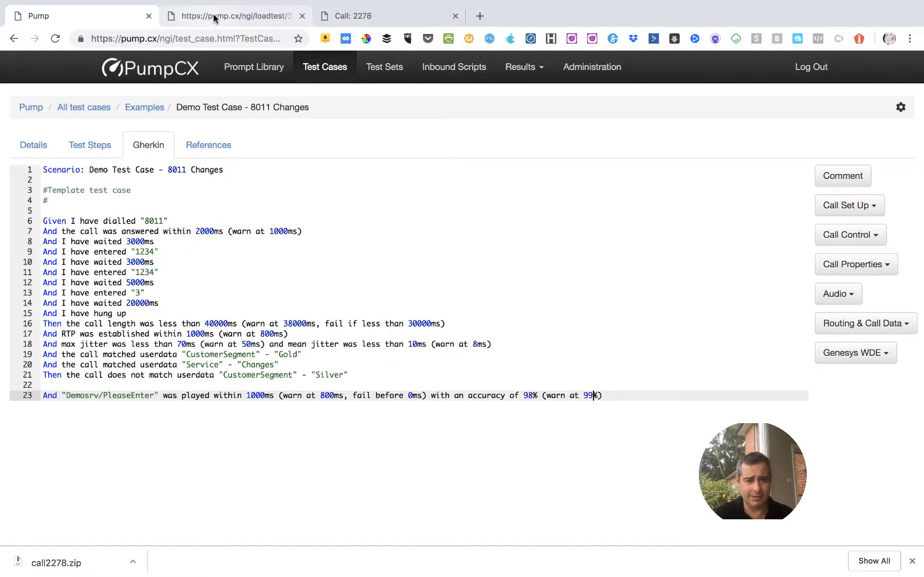
left_click(252, 75)
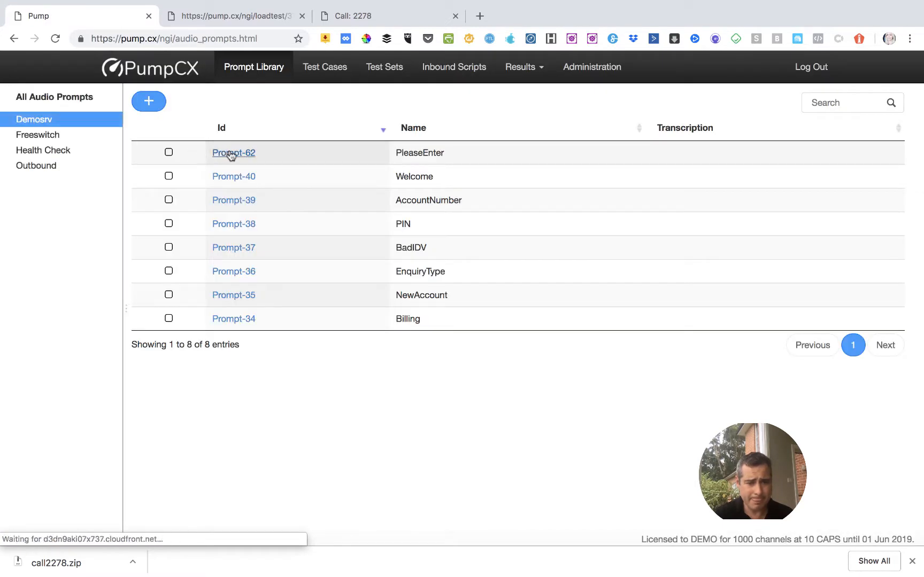
left_click(231, 156)
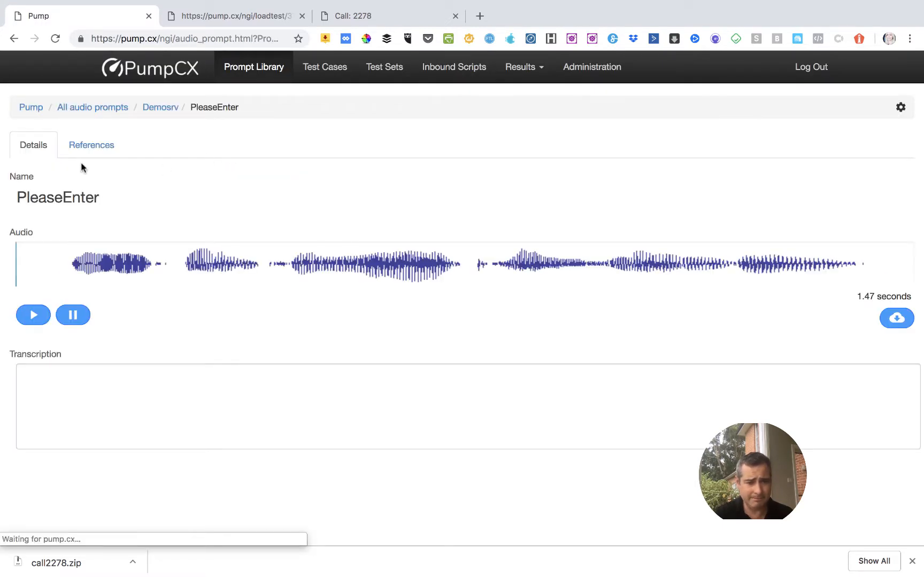
left_click(86, 374)
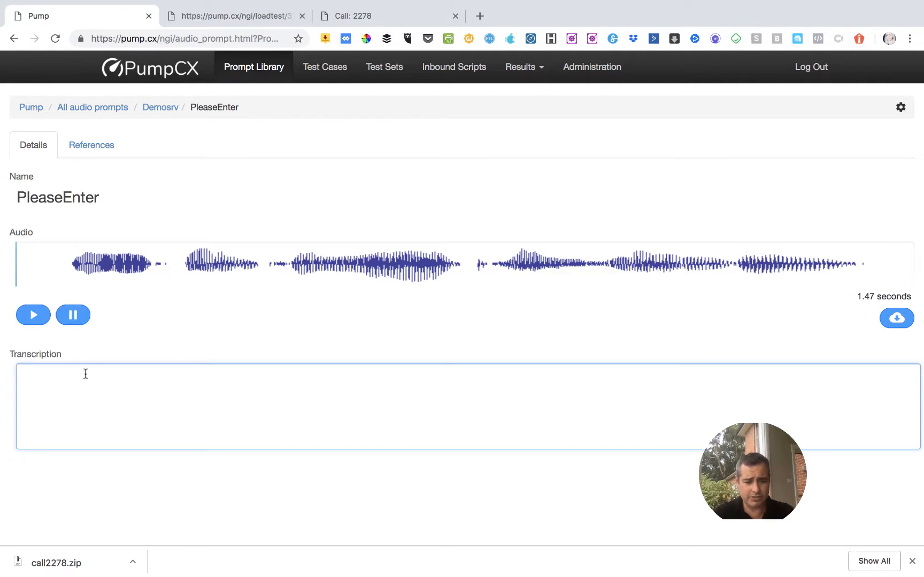
type("a transc")
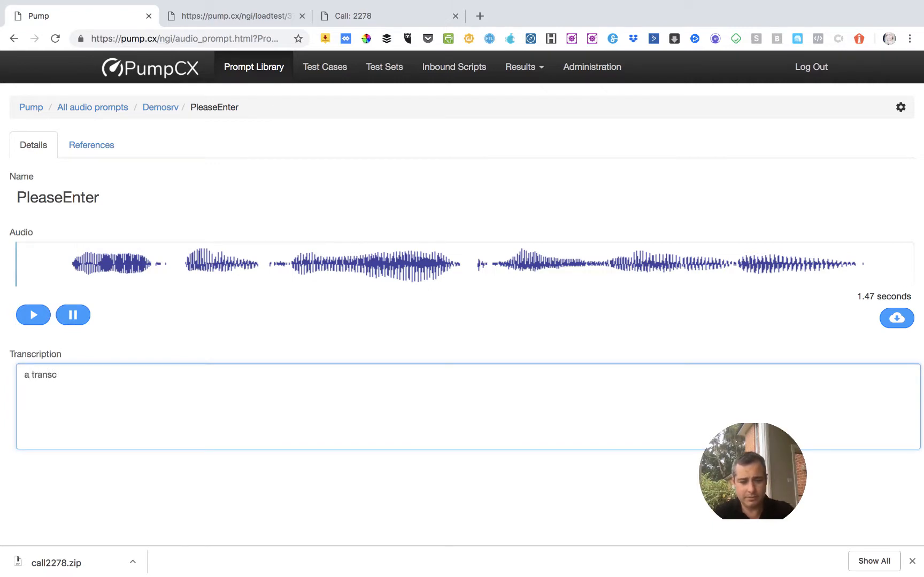
key("BackSpace")
key("BackSpace")
key("BackSpace")
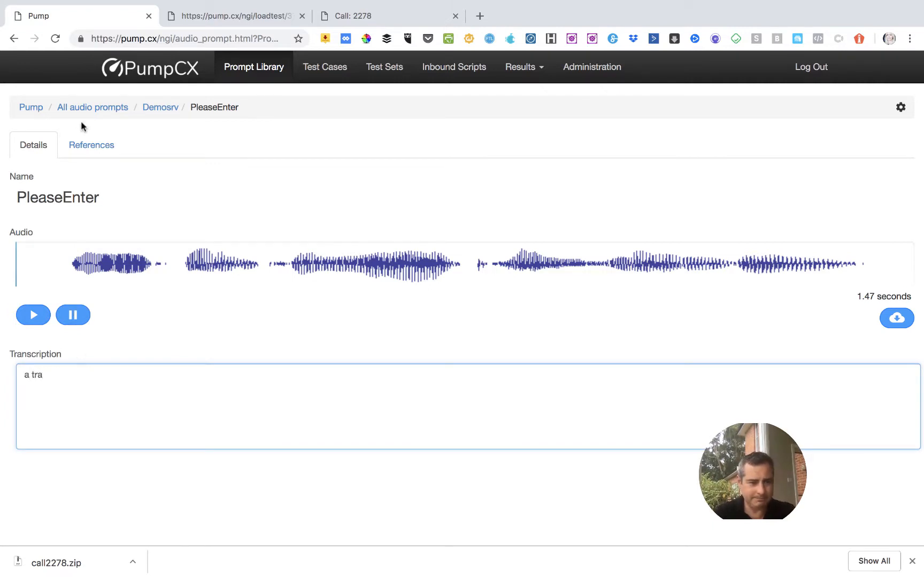
left_click(148, 108)
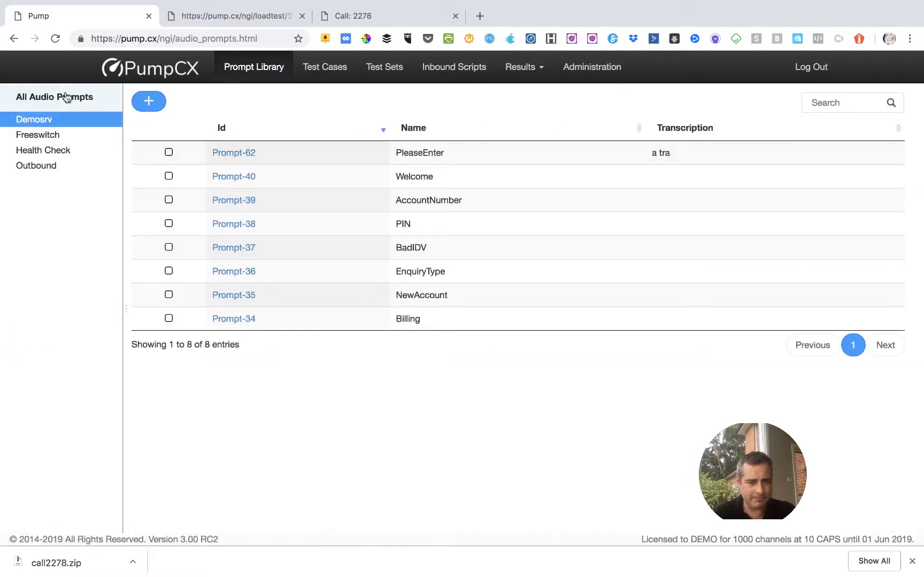
Review the WelcomeMsg prompt in the full prompt list and move it into the Demosrv folder.
left_click(64, 97)
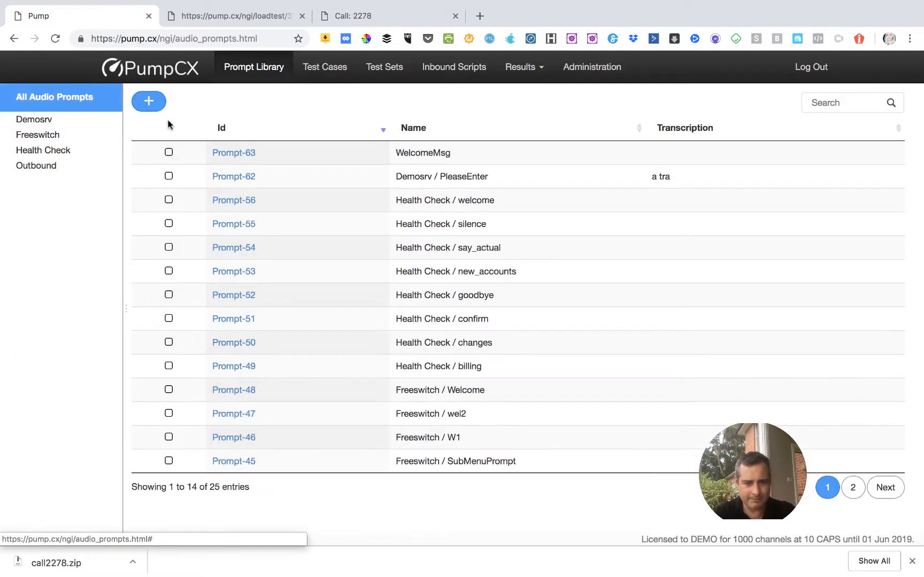
left_click(237, 154)
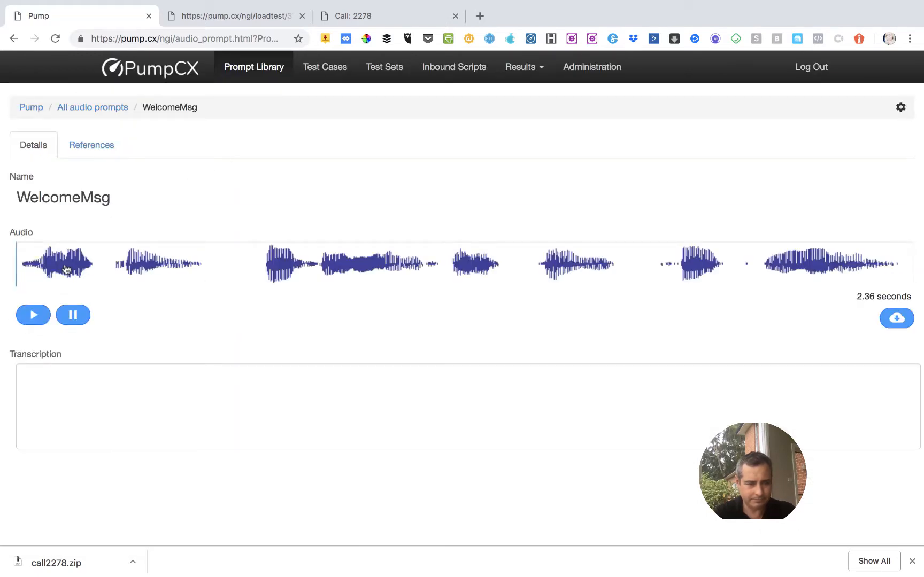
left_click(94, 113)
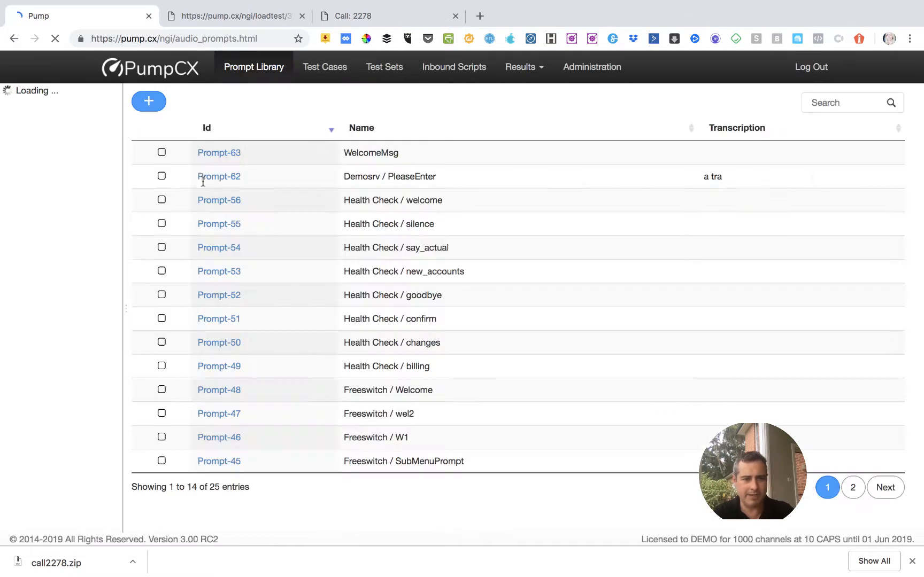
left_click(161, 153)
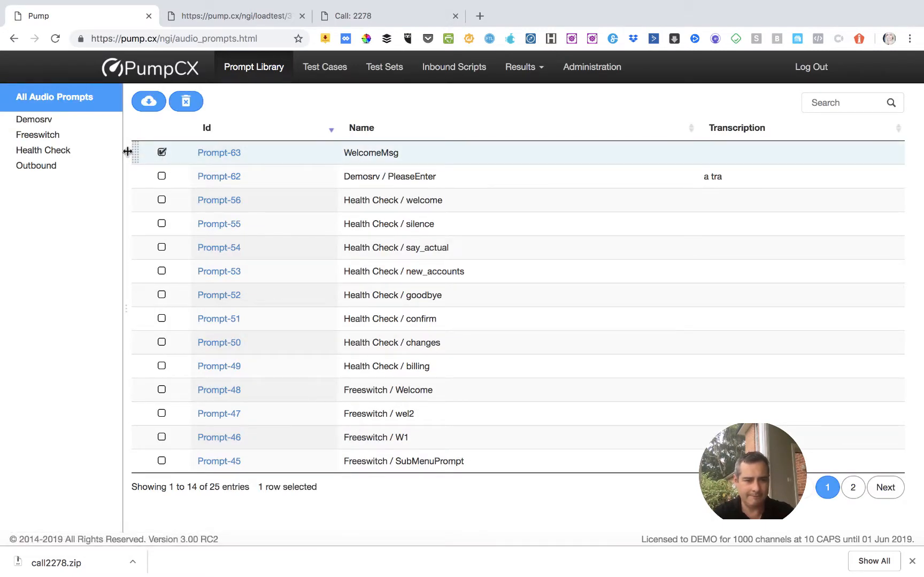
left_click_drag(128, 152, 73, 126)
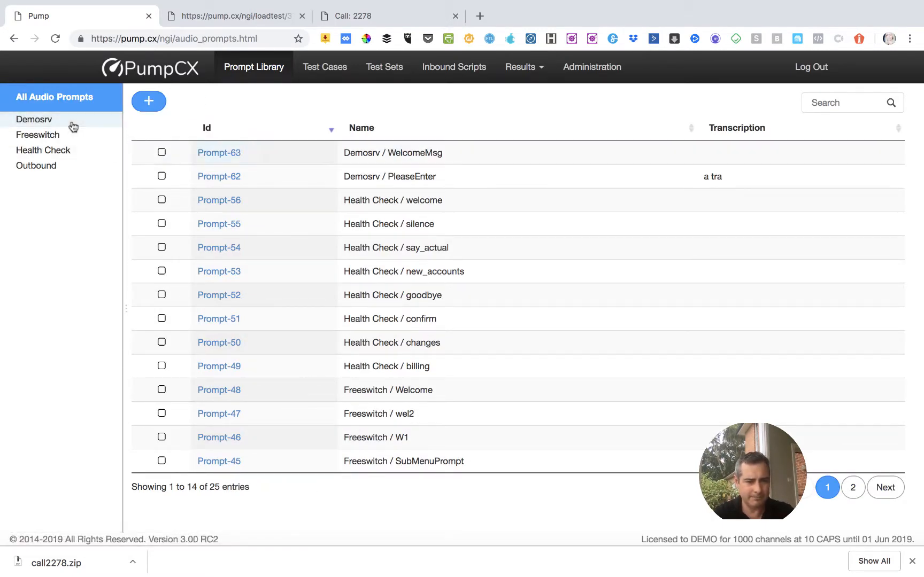
left_click(53, 122)
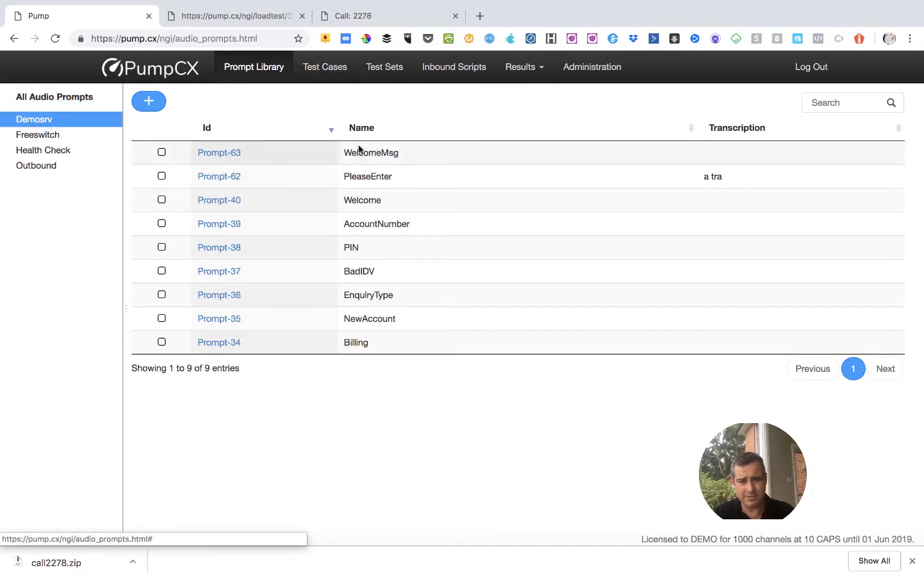
In Demo Test Case - 8011 Changes, duplicate the PleaseEnter prompt check from line 23 onto line 24 of the Gherkin script.
left_click(326, 71)
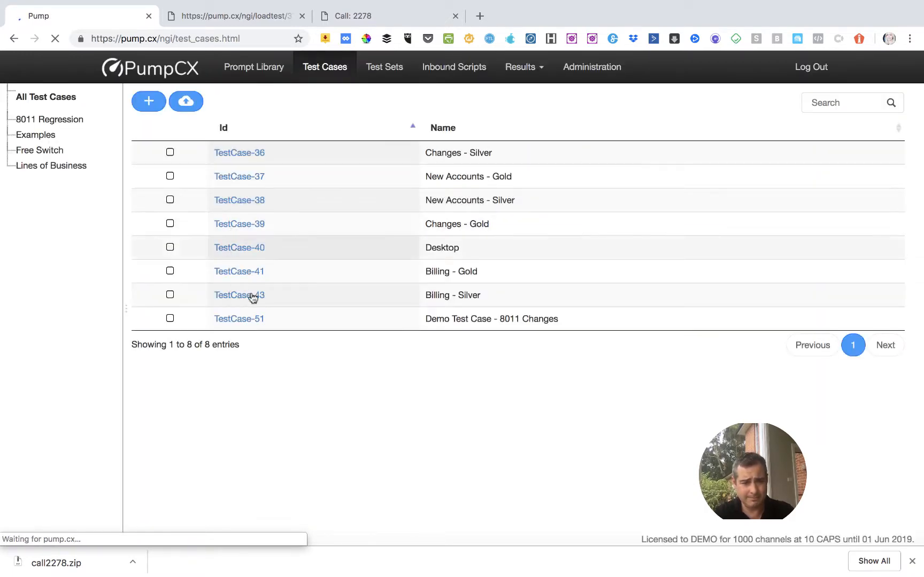
left_click(244, 320)
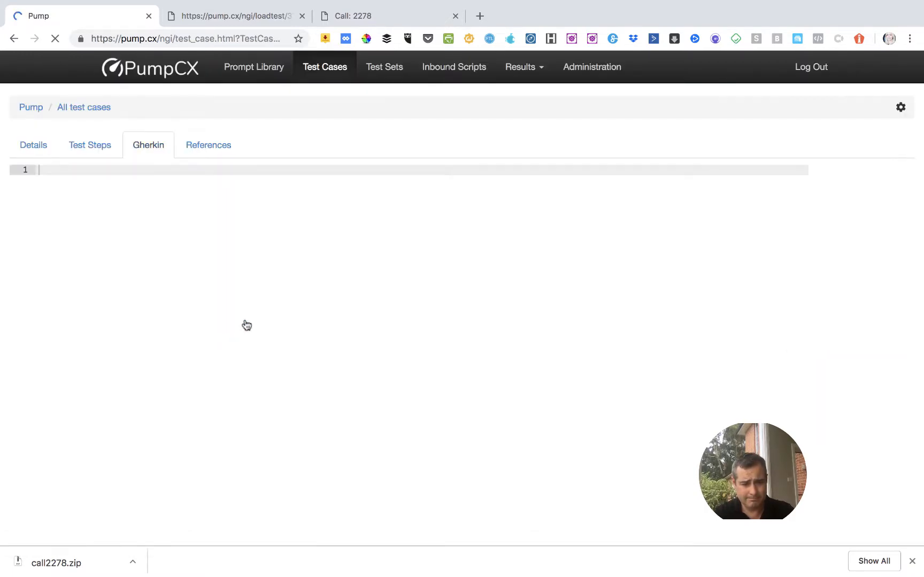
left_click(45, 395)
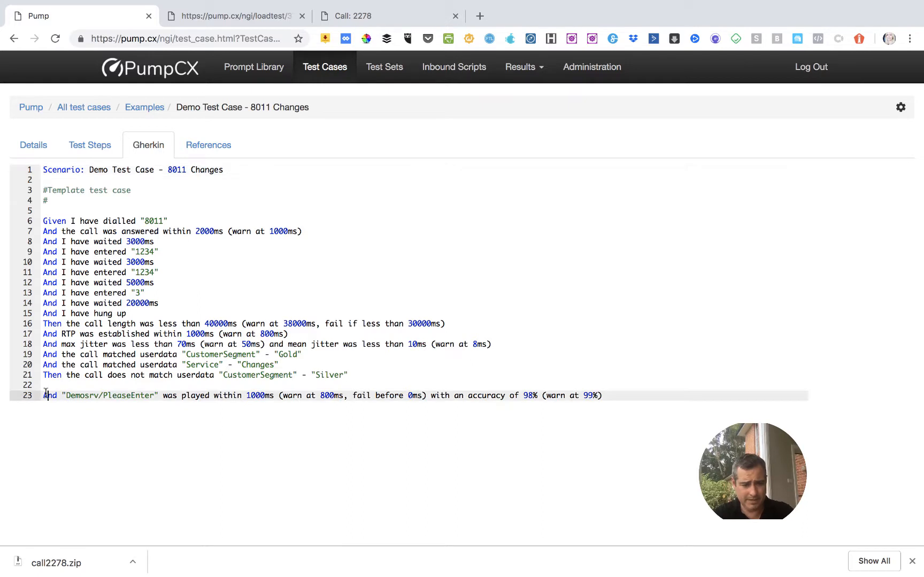
key("shift+End")
key("ctrl+c")
key("End")
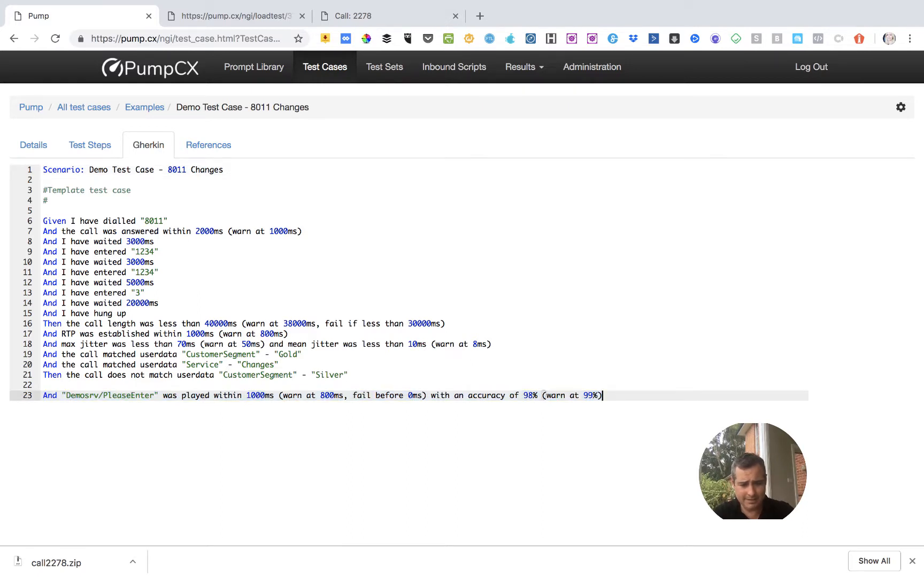
key("Return")
key("ctrl+v")
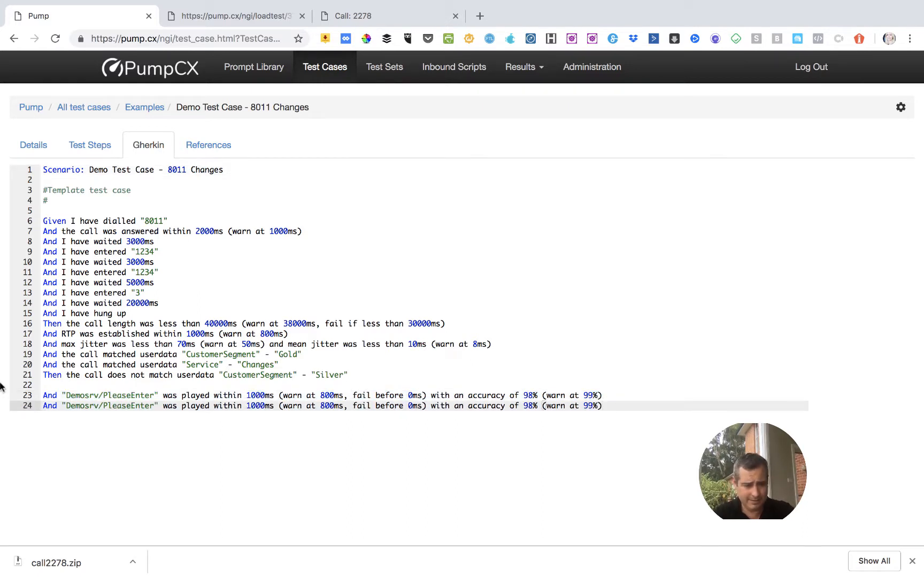
Change the prompt name in the duplicated check on line 24 to Demosrv/WelcomeMsg.
double_click(124, 405)
type("Welcome")
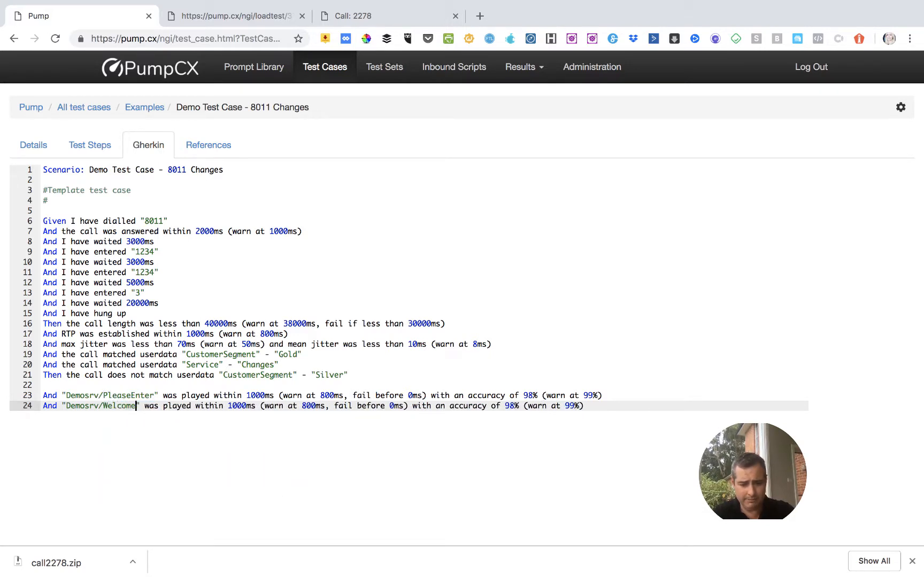
type("Message")
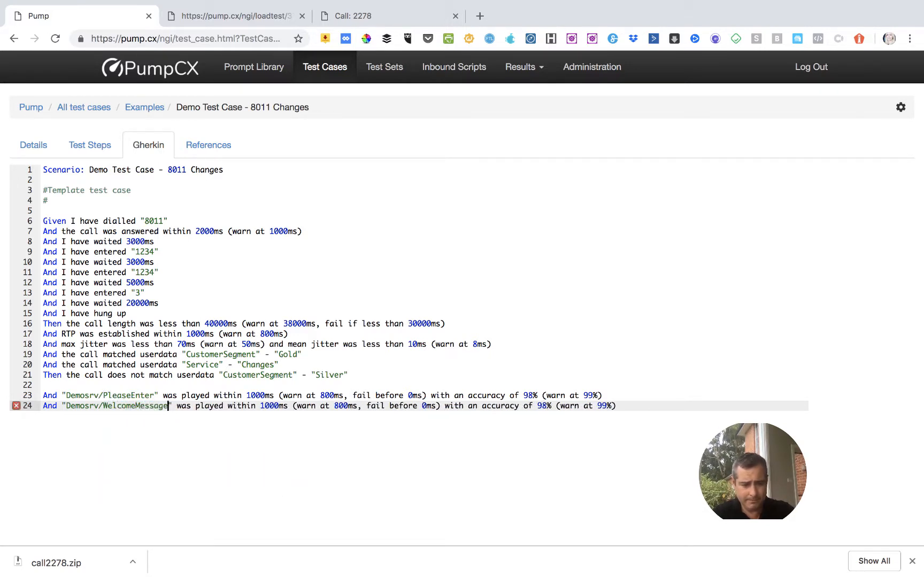
mouse_move(15, 409)
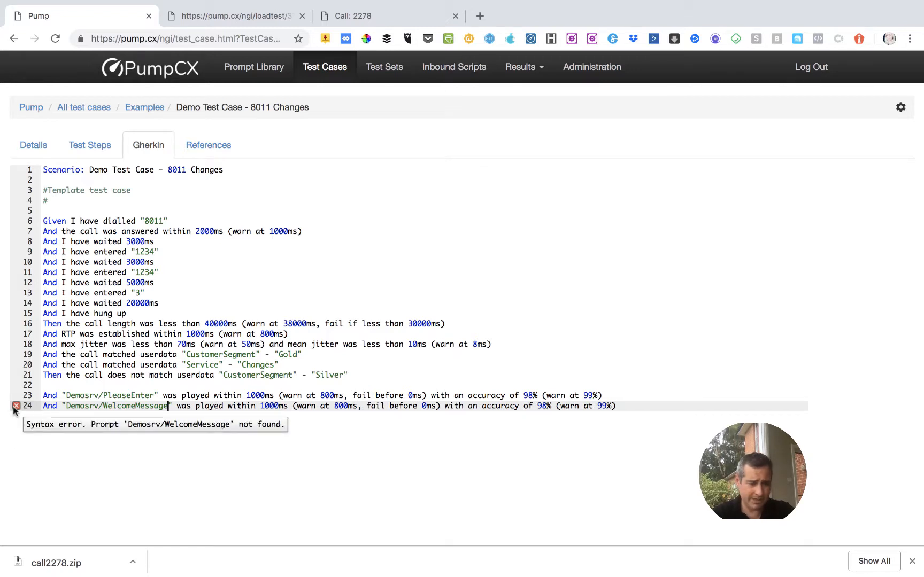
key("BackSpace")
key("BackSpace")
key("BackSpace")
key("BackSpace")
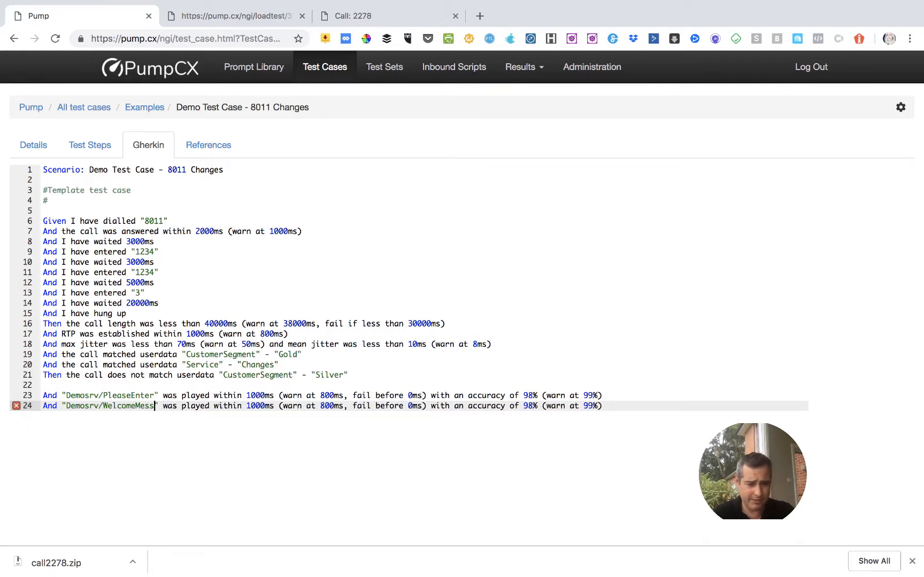
type("g")
left_click(144, 406)
key("BackSpace")
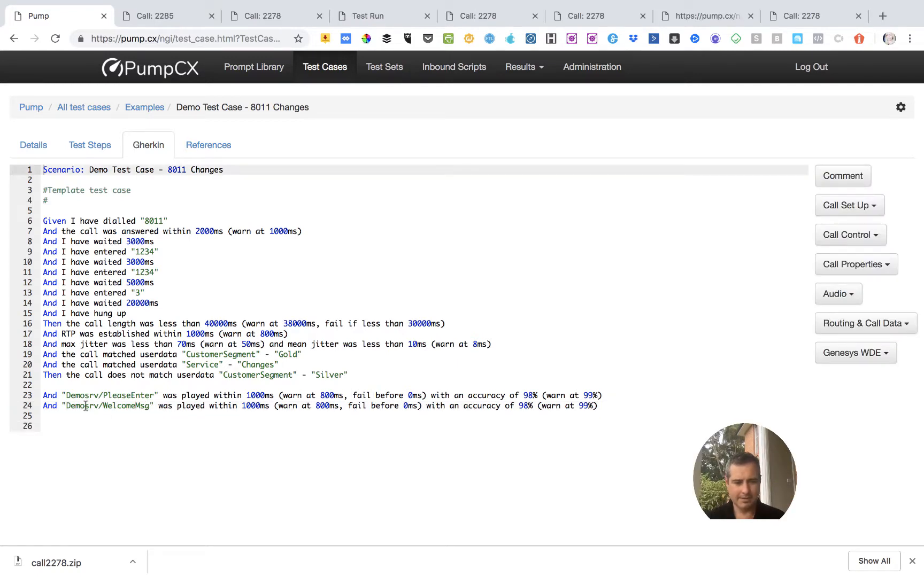
Set the WelcomeMsg prompt check to fail if the prompt plays before 6000ms.
left_click(246, 405)
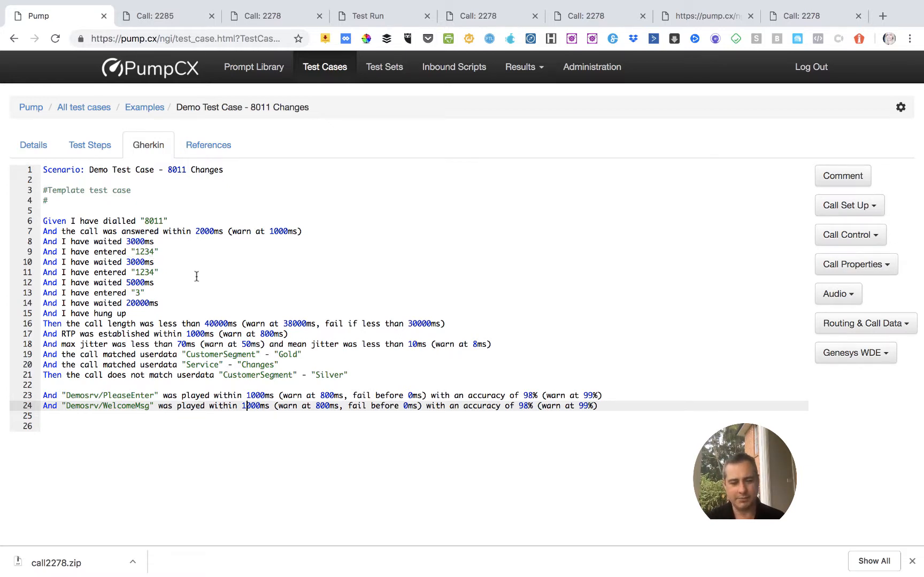
left_click(404, 406)
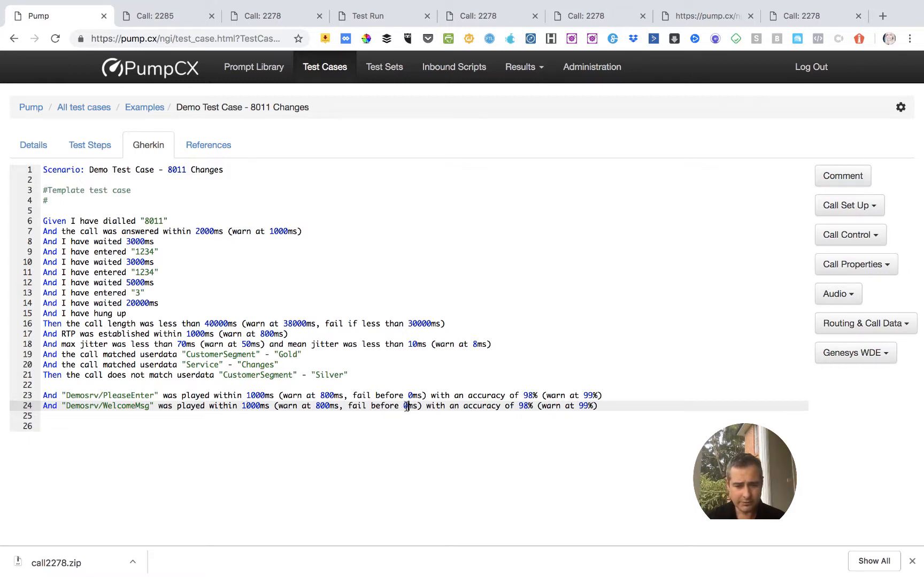
key("BackSpace")
type("6000")
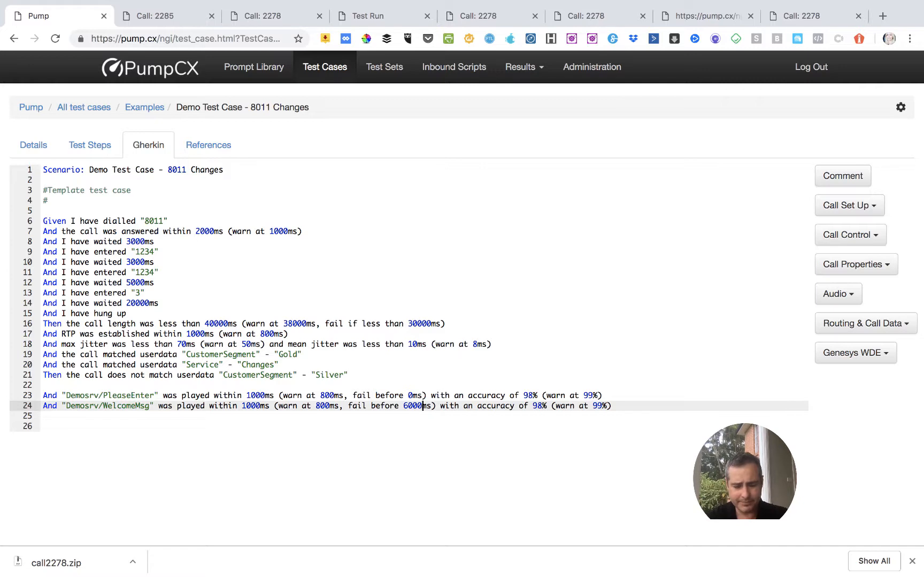
Set the warning time of the WelcomeMsg prompt check to 8500ms.
key("Left")
key("Left")
key("Left")
key("Left")
key("Left")
key("Left")
key("Left")
key("Left")
key("Left")
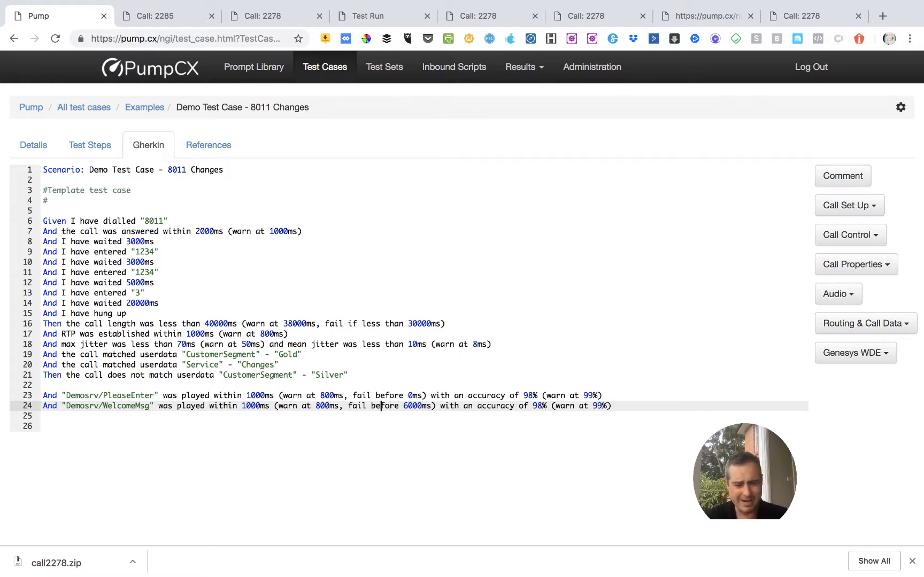
key("Left")
key("Left")
key("Left")
key("Left")
key("Left")
key("Left")
key("Left")
key("Left")
key("Left")
key("Left")
key("Left")
key("Left")
key("Left")
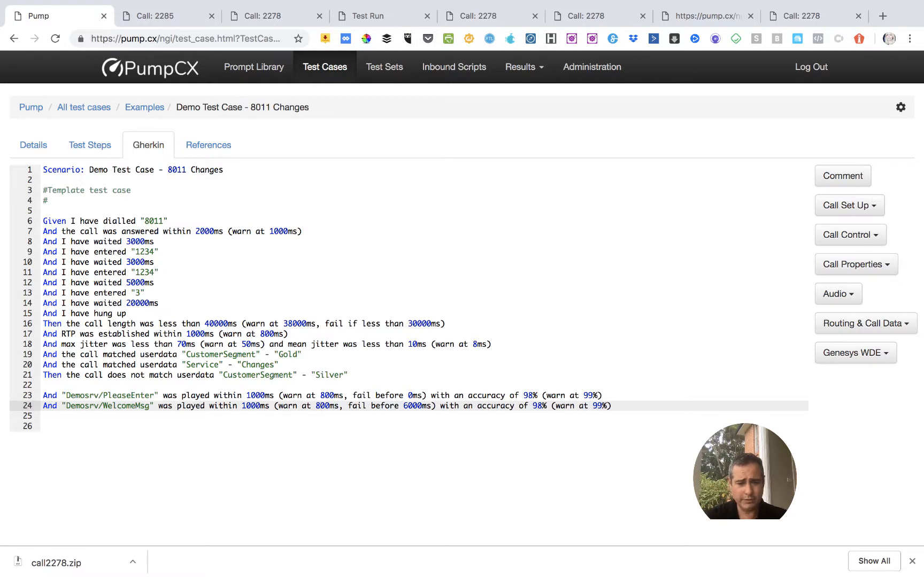
key("BackSpace")
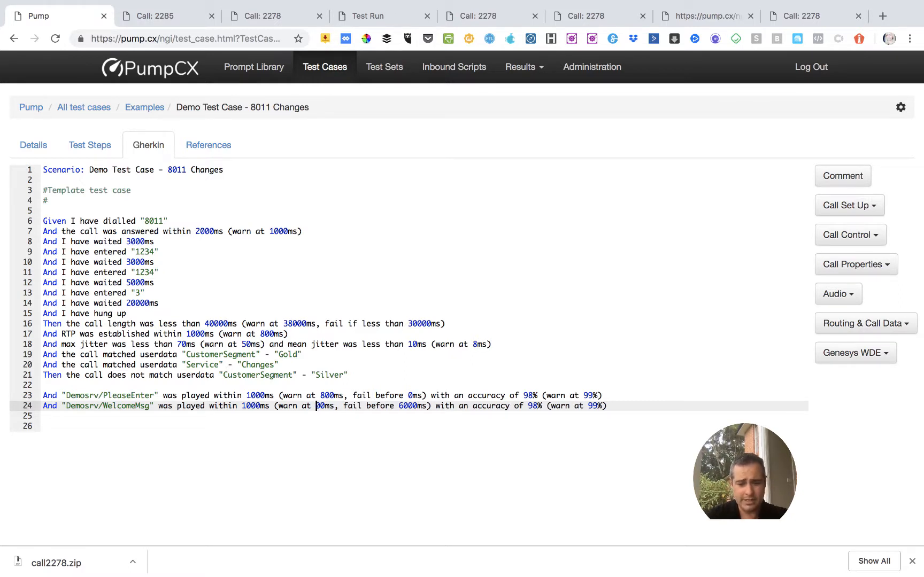
type("85")
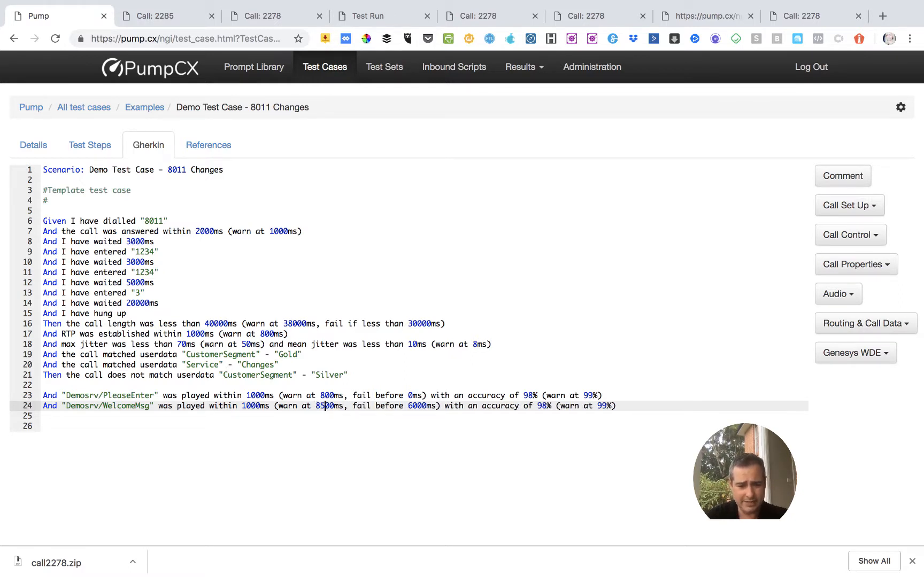
Set the time within which the WelcomeMsg prompt must be played to 9000ms.
key("Left")
key("Left")
key("Left")
key("Left")
key("Left")
key("Left")
key("Left")
key("Left")
key("Left")
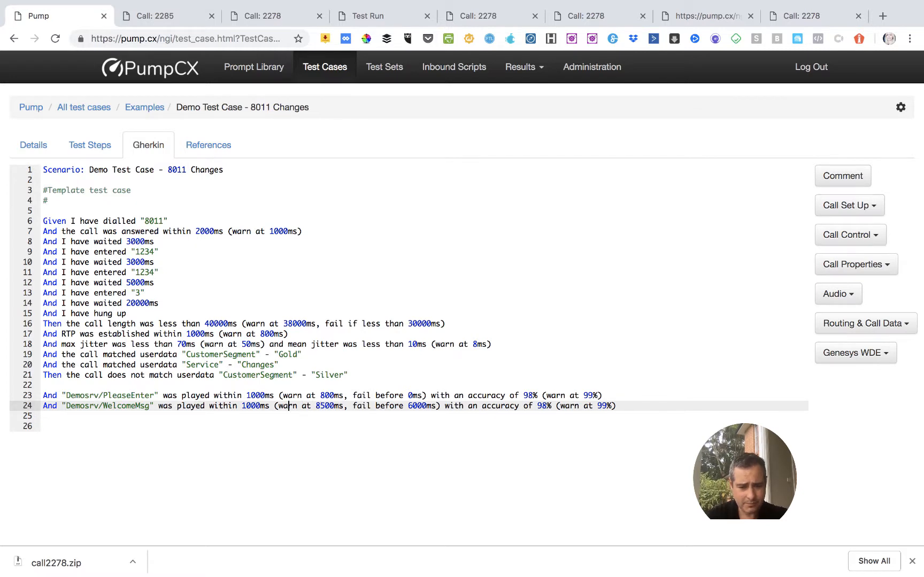
key("Left")
key("Left")
key("Left")
key("Left")
key("Left")
key("Left")
key("Left")
key("Left")
key("Left")
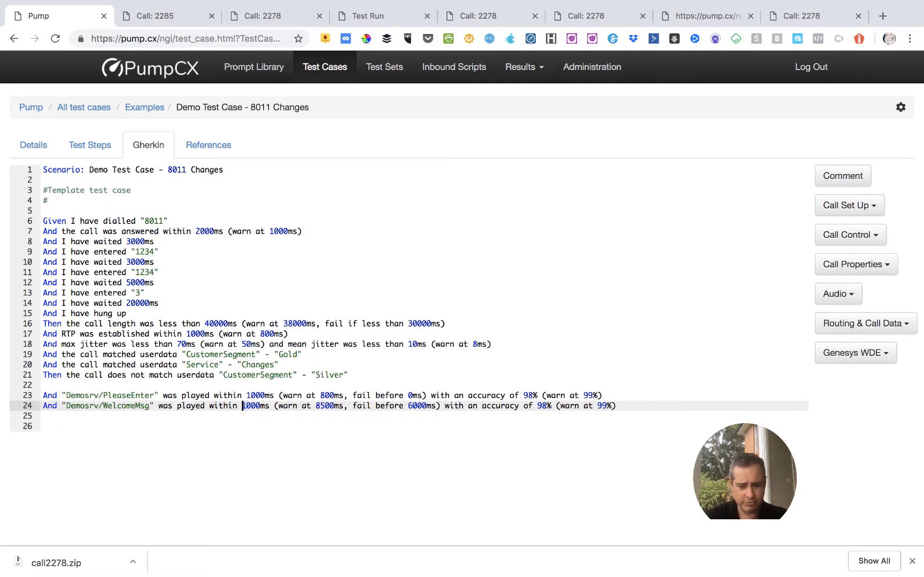
key("Delete")
type("9")
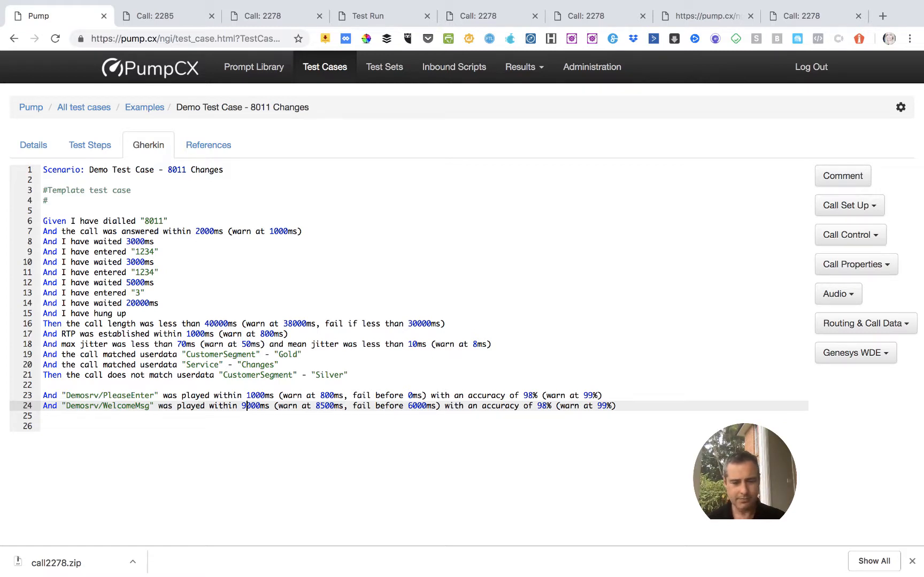
left_click(269, 427)
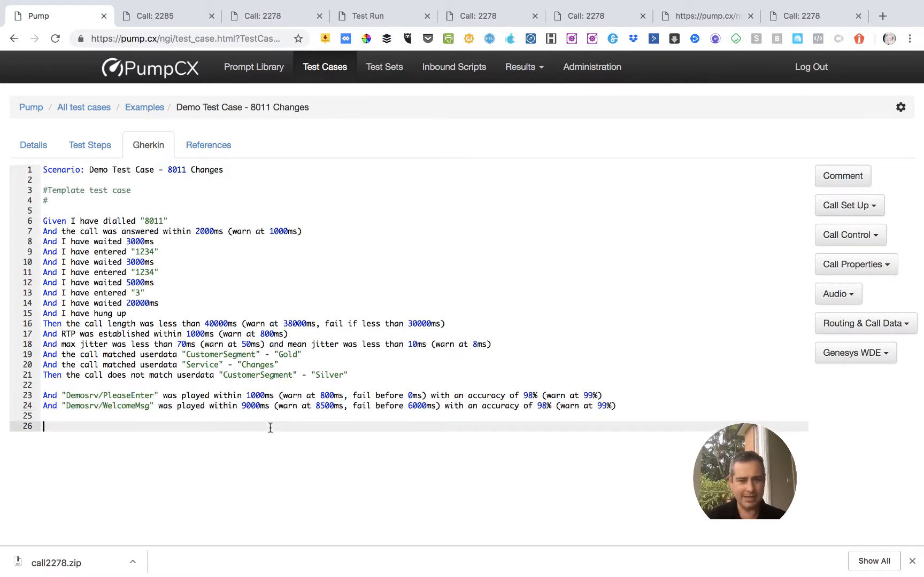
Execute the New Test Set from the Examples test sets once.
left_click(383, 73)
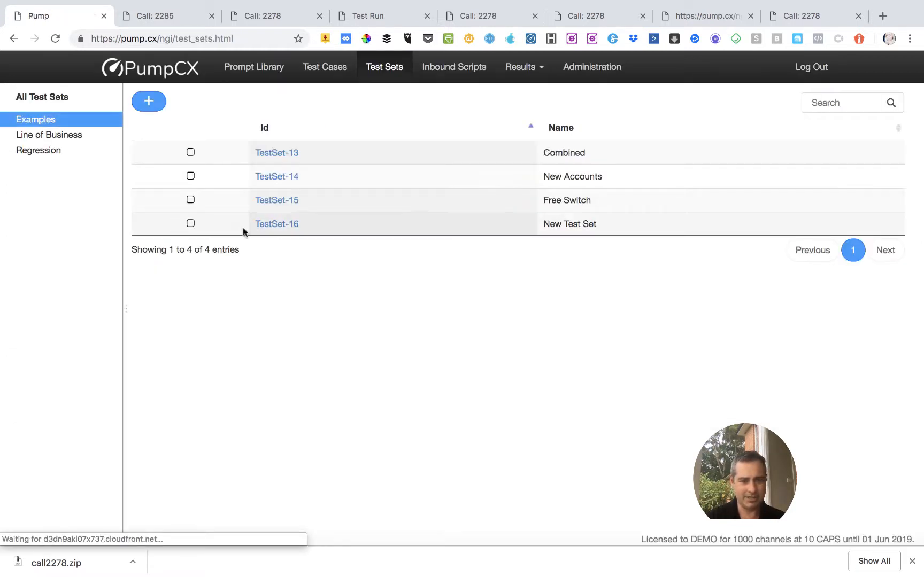
left_click(277, 225)
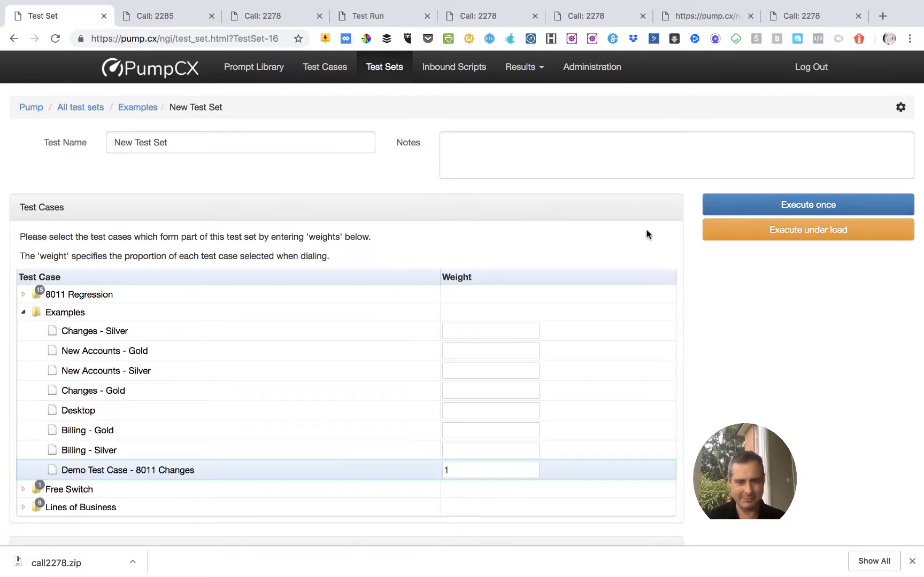
left_click(773, 208)
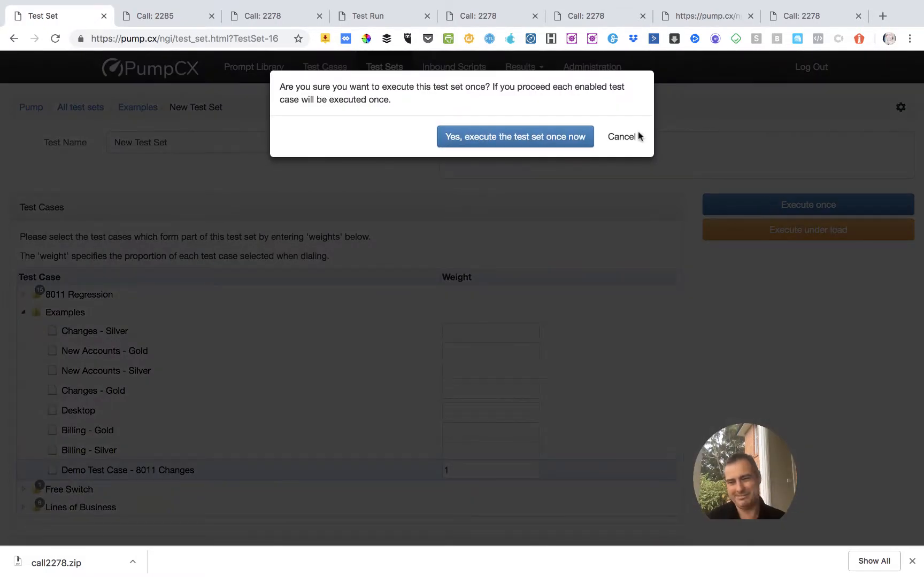
left_click(496, 136)
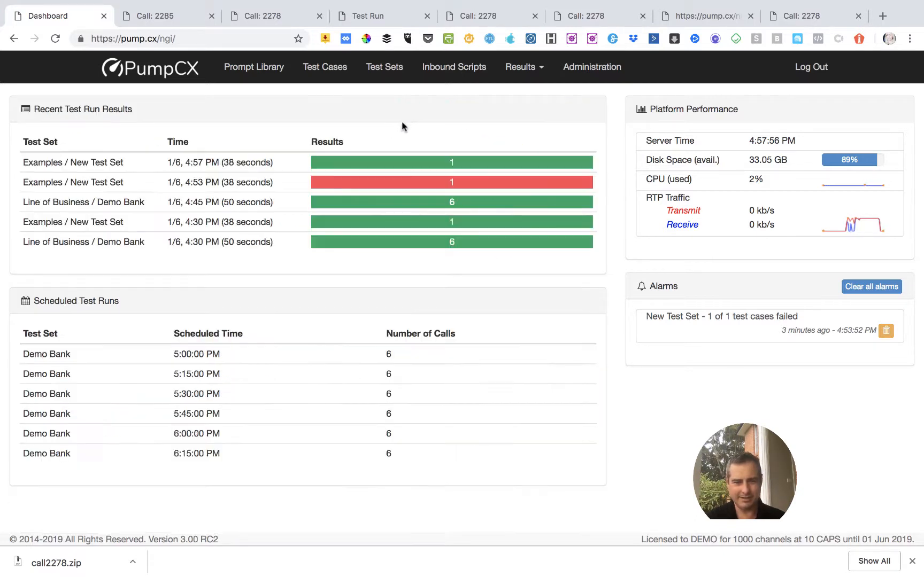
Open the latest New Test Set run and examine the test results of its Demo Test Case - 8011 Changes call.
left_click(387, 167)
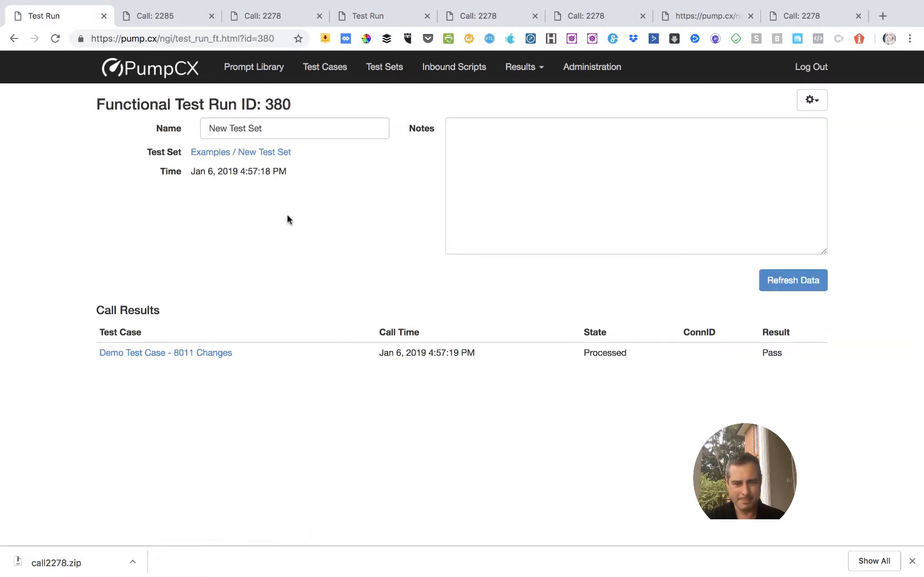
left_click(172, 357)
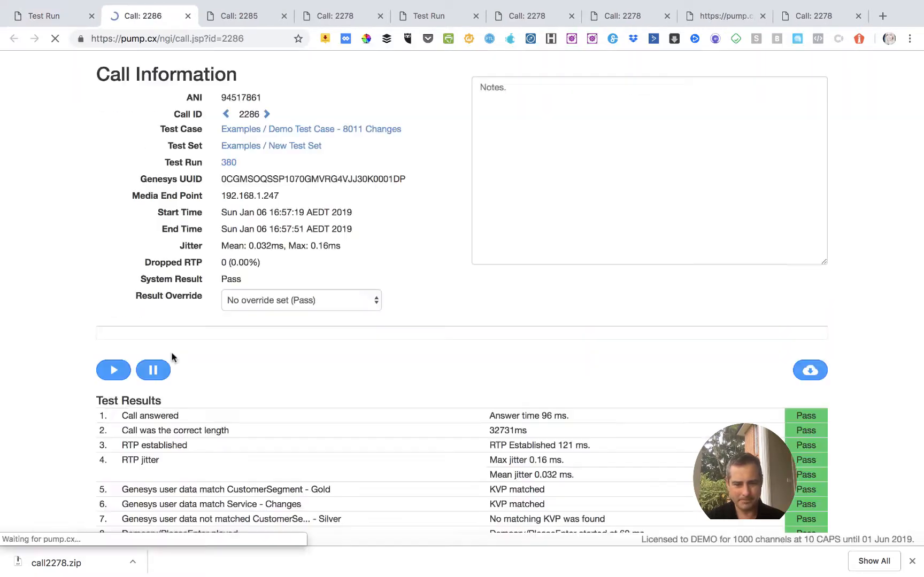
scroll(290, 302, "down", 3)
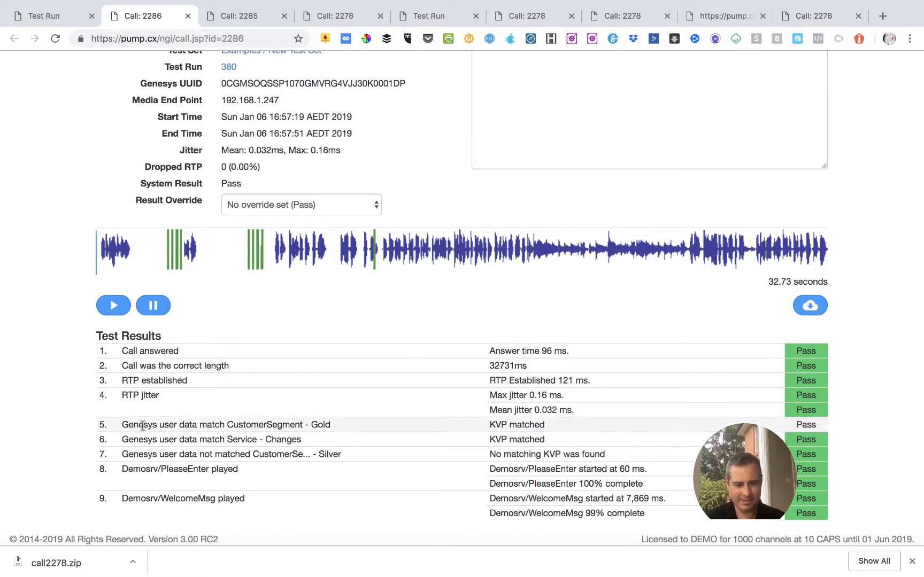